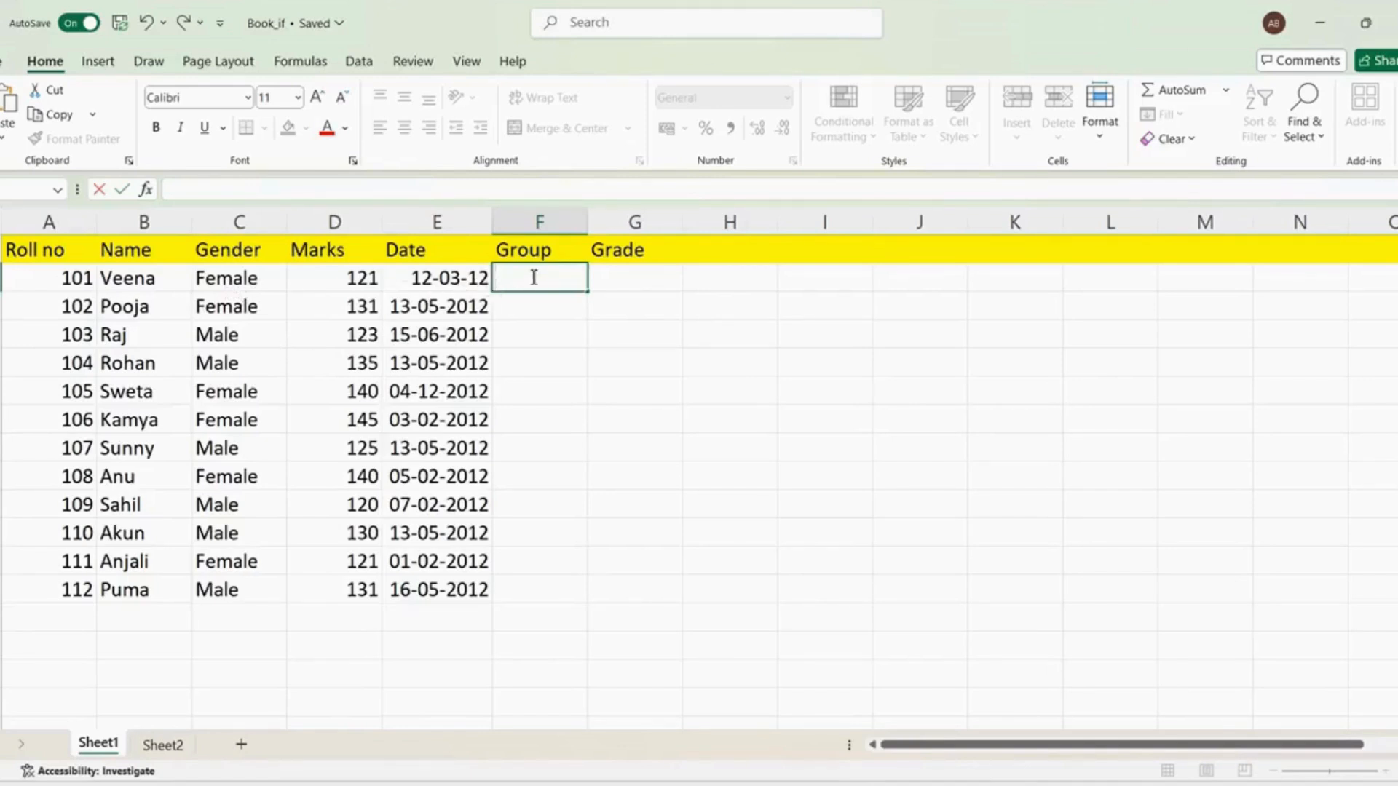
Start an IF formula in the first cell under Group, F2, testing whether C2 = "Female"
type("=")
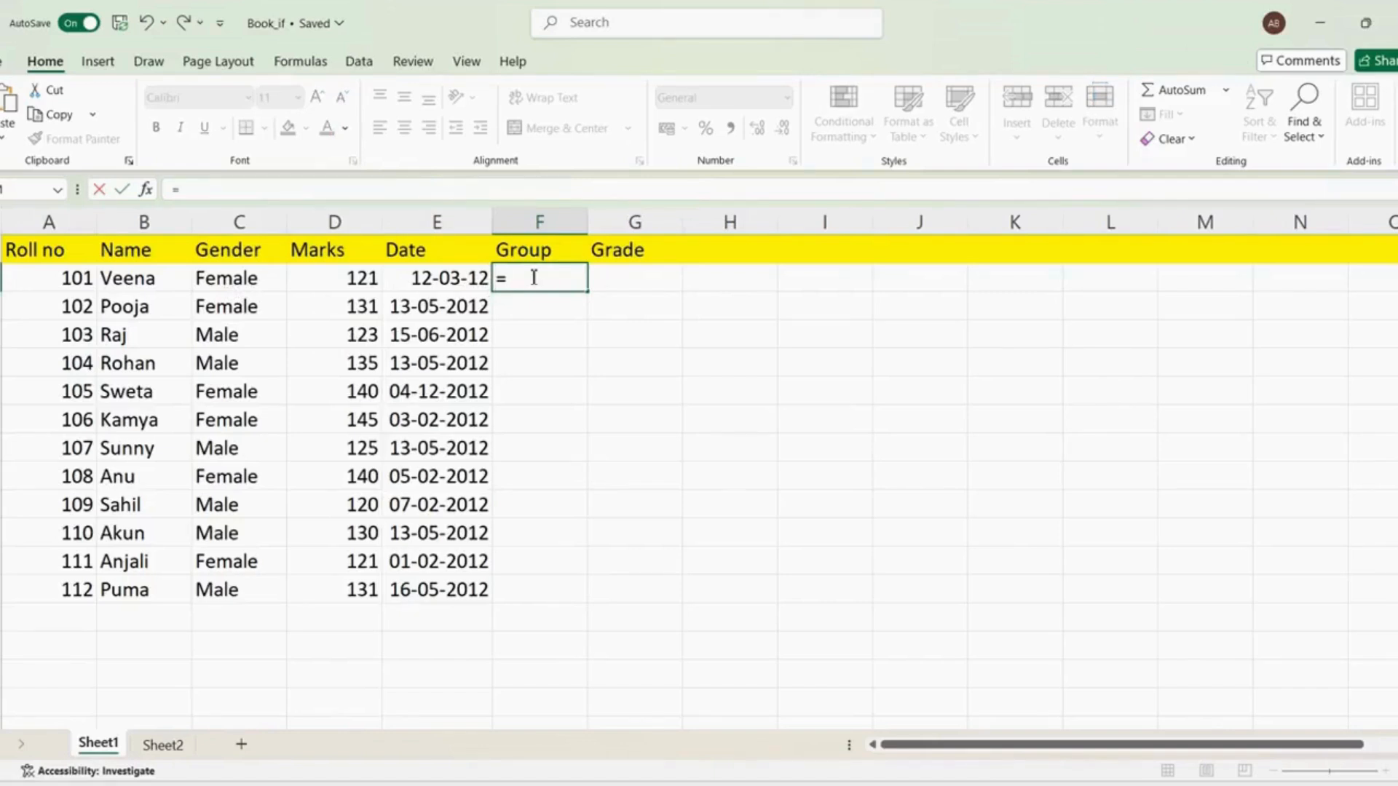
type("IF(")
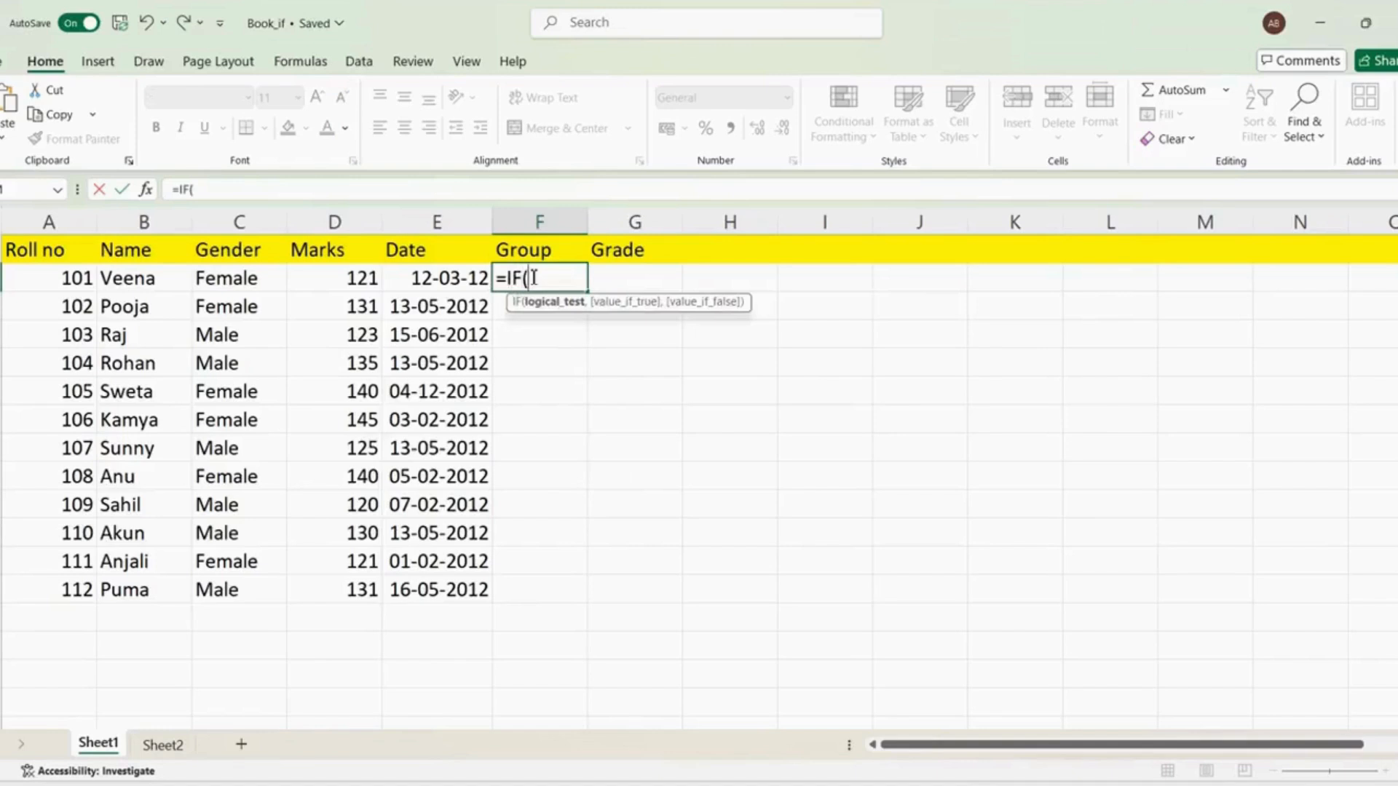
left_click(255, 280)
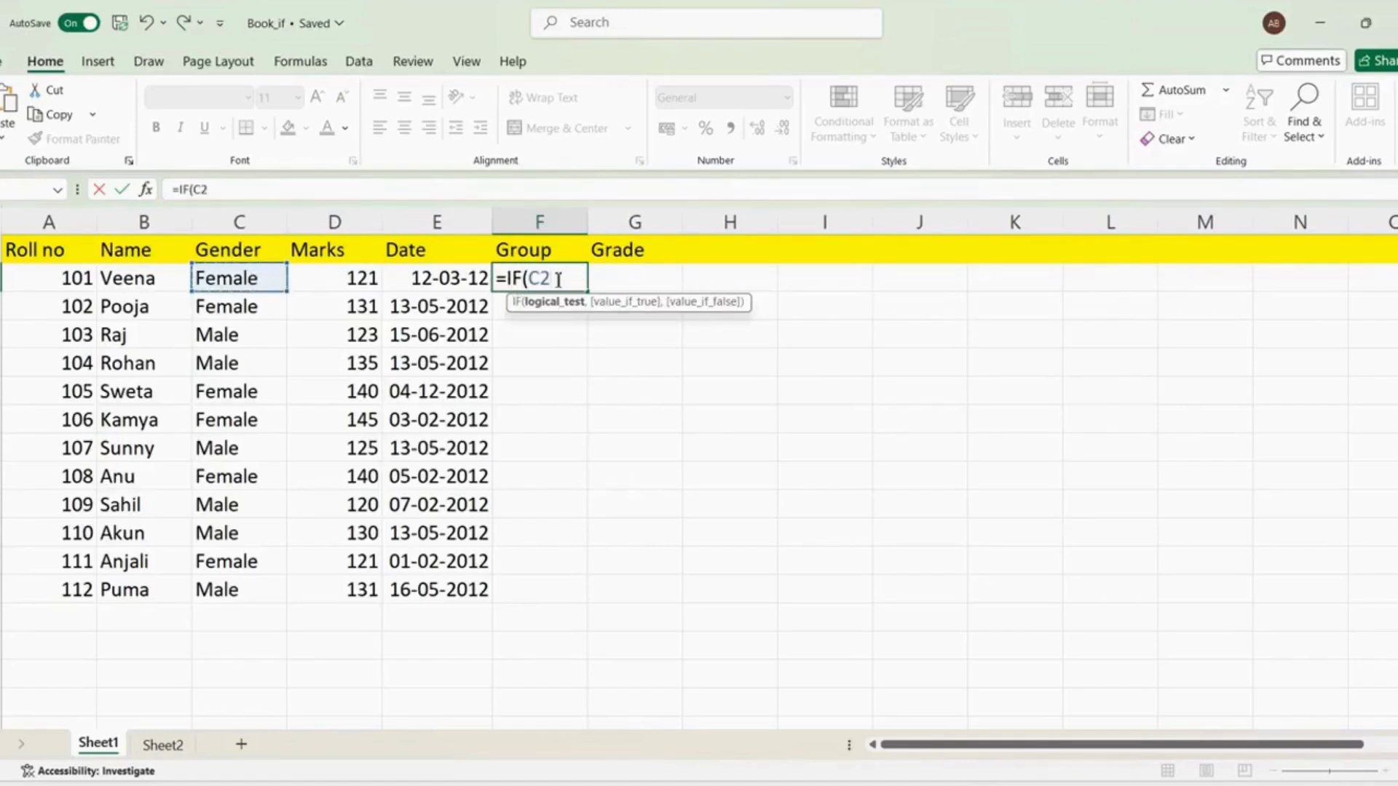
type("= \"\"")
left_click(580, 279)
type("Female")
key("Right")
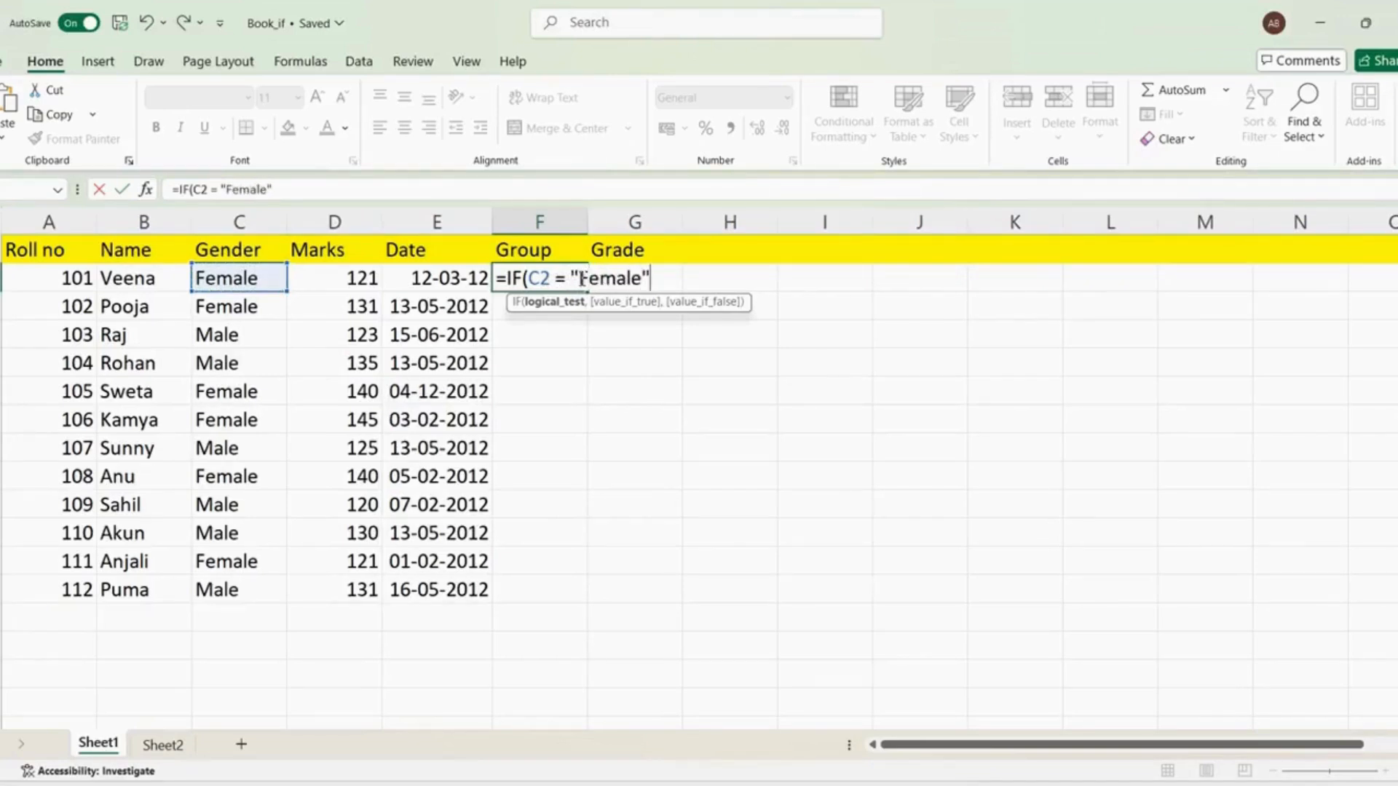
type(",")
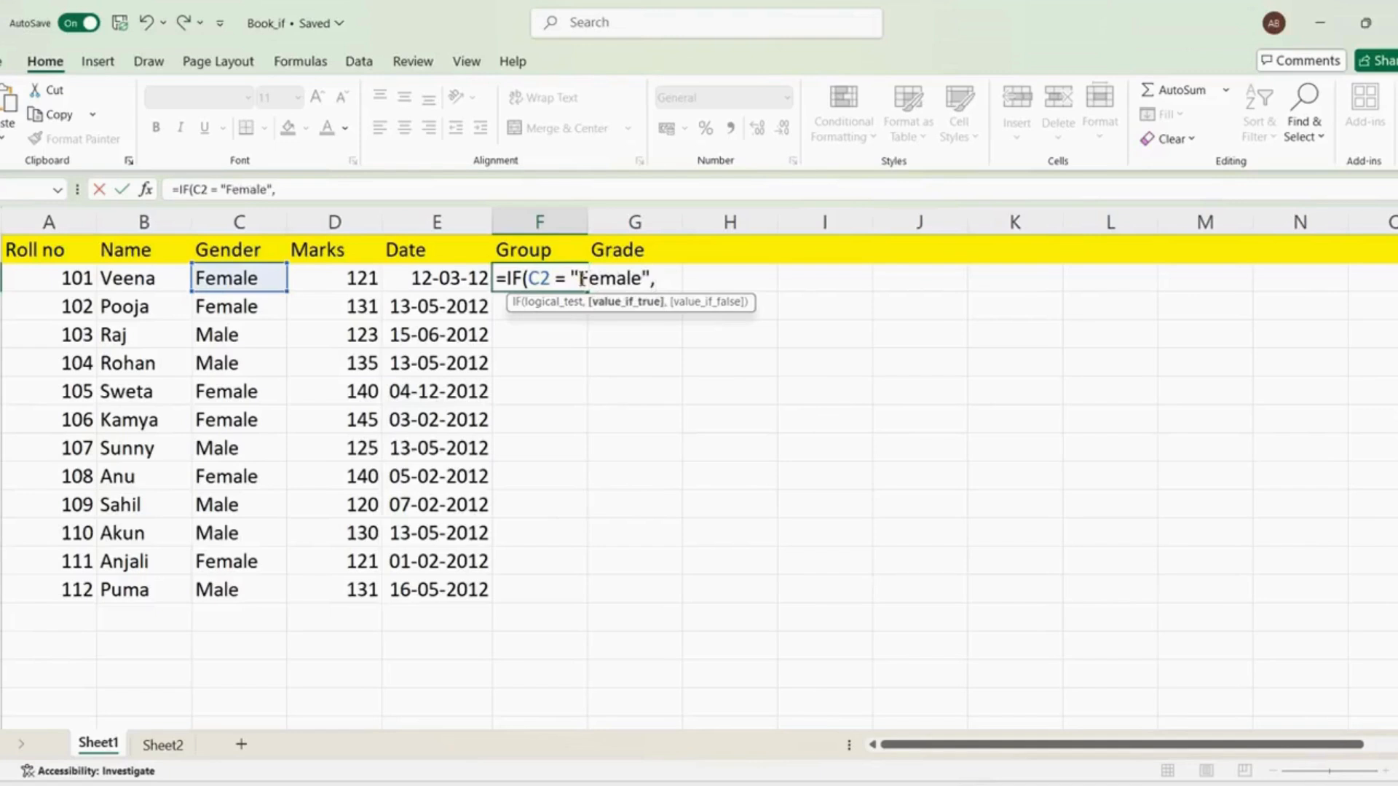
Complete the F2 formula with "A" if true and "B" if false, and fill it down to F13
type("Ä")
key("BackSpace")
type("\"\"A,")
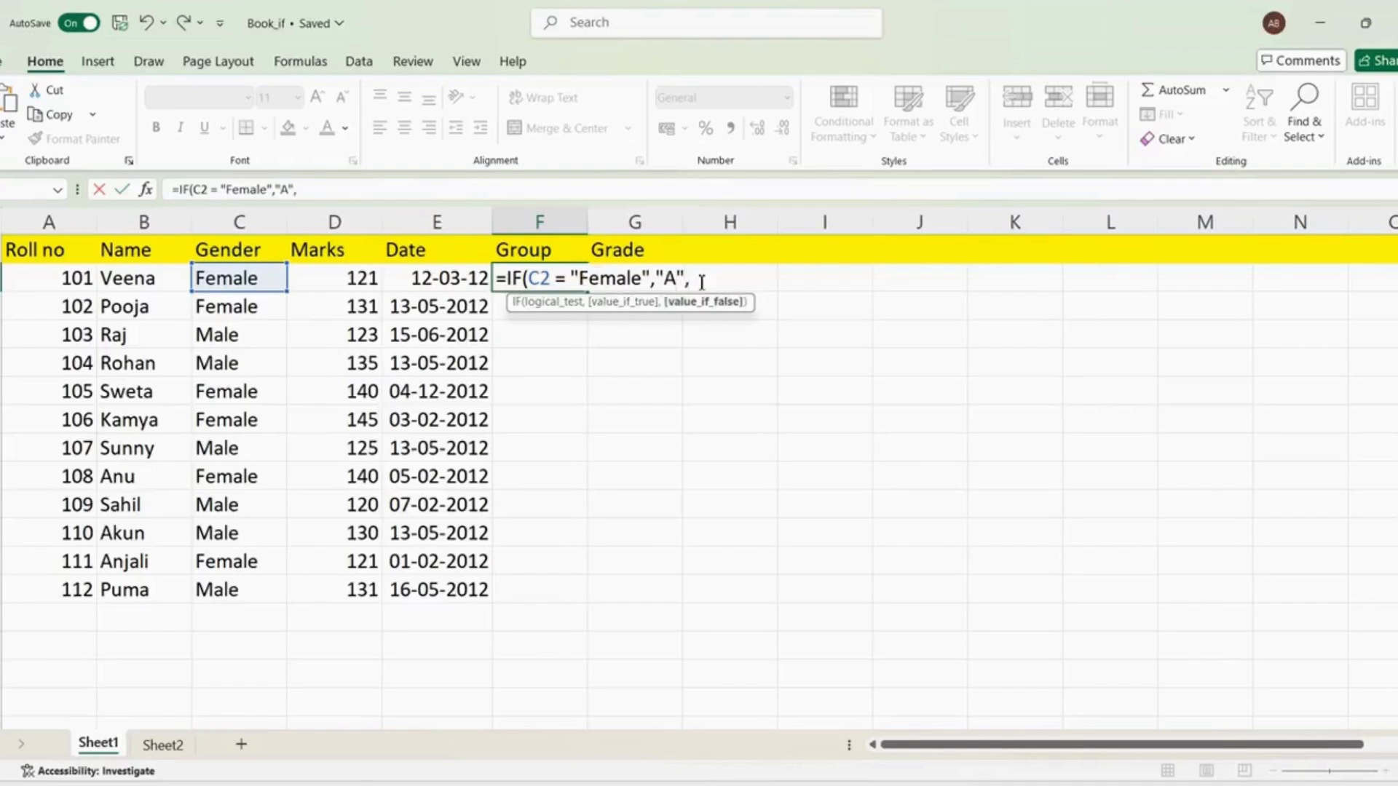
type("\"\"B")
type(")")
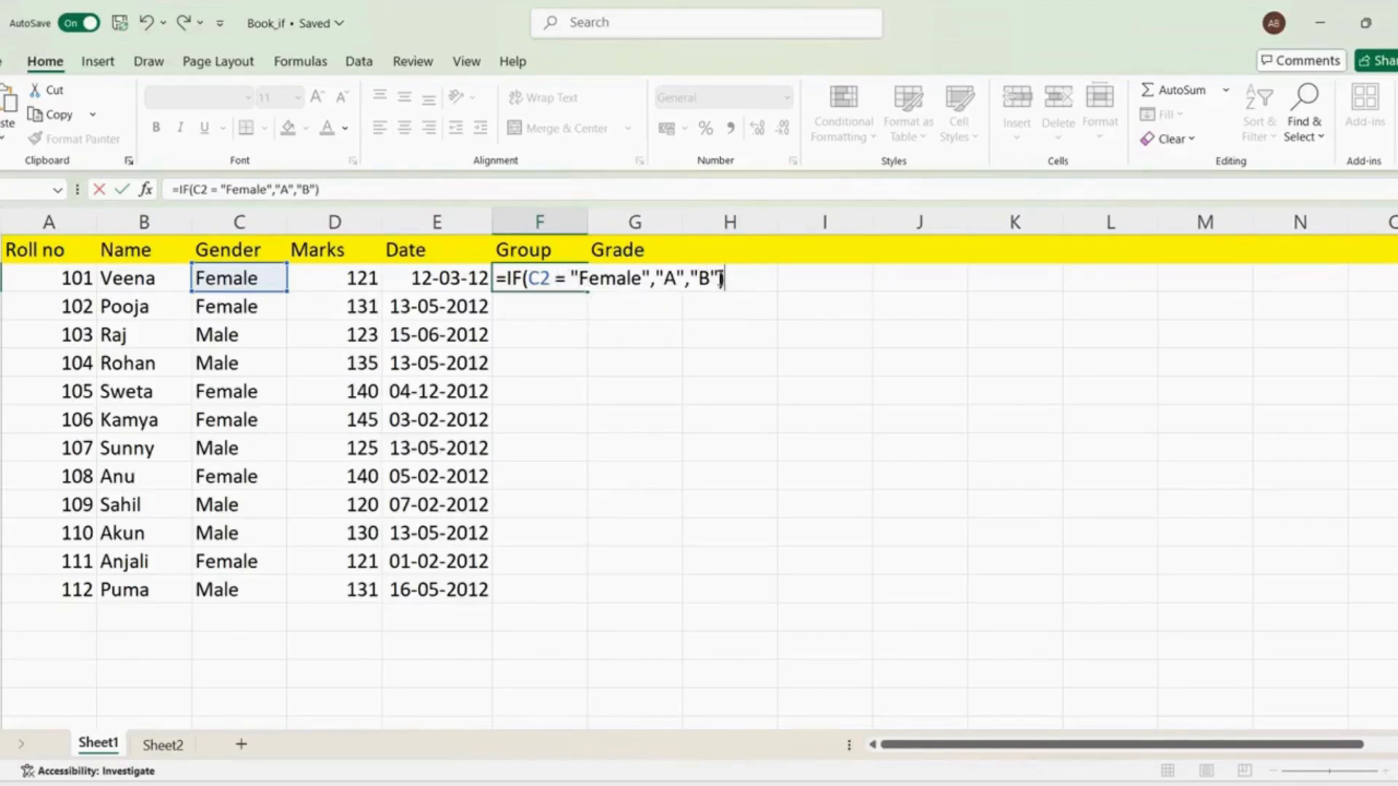
key("Return")
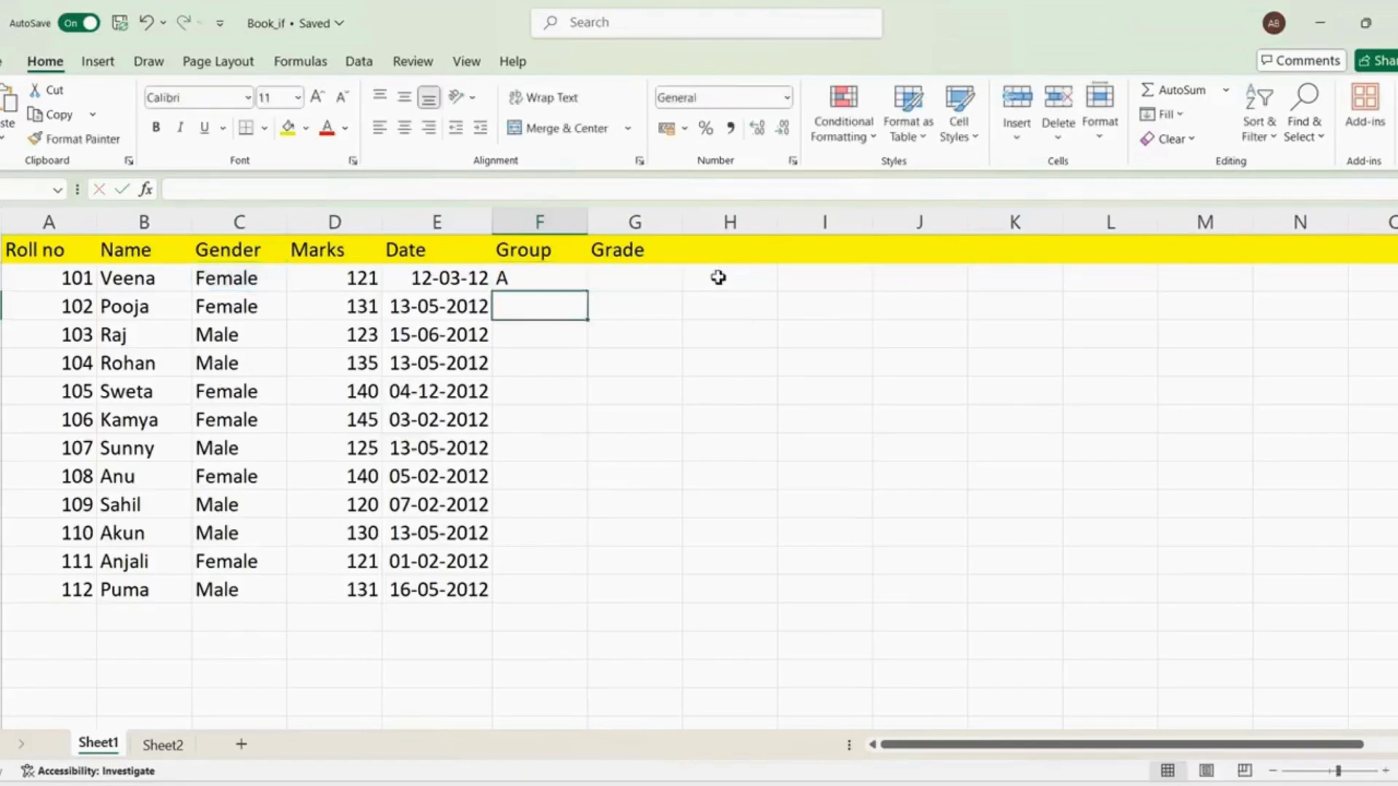
left_click(568, 278)
left_click_drag(589, 289, 593, 594)
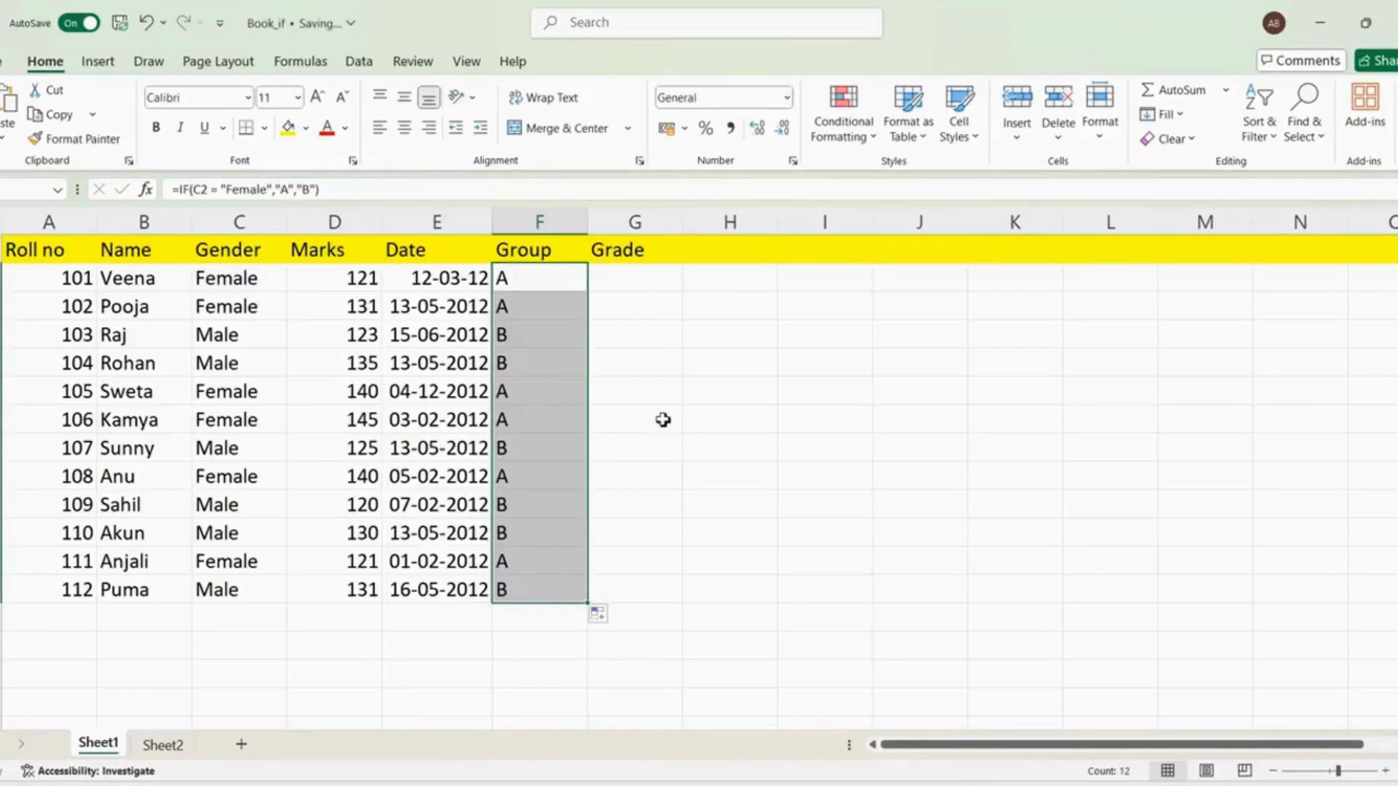
Try to enter =if(D2 > = 140,"A","B") in G2 under Grade and accept the suggested formula correction
left_click(632, 280)
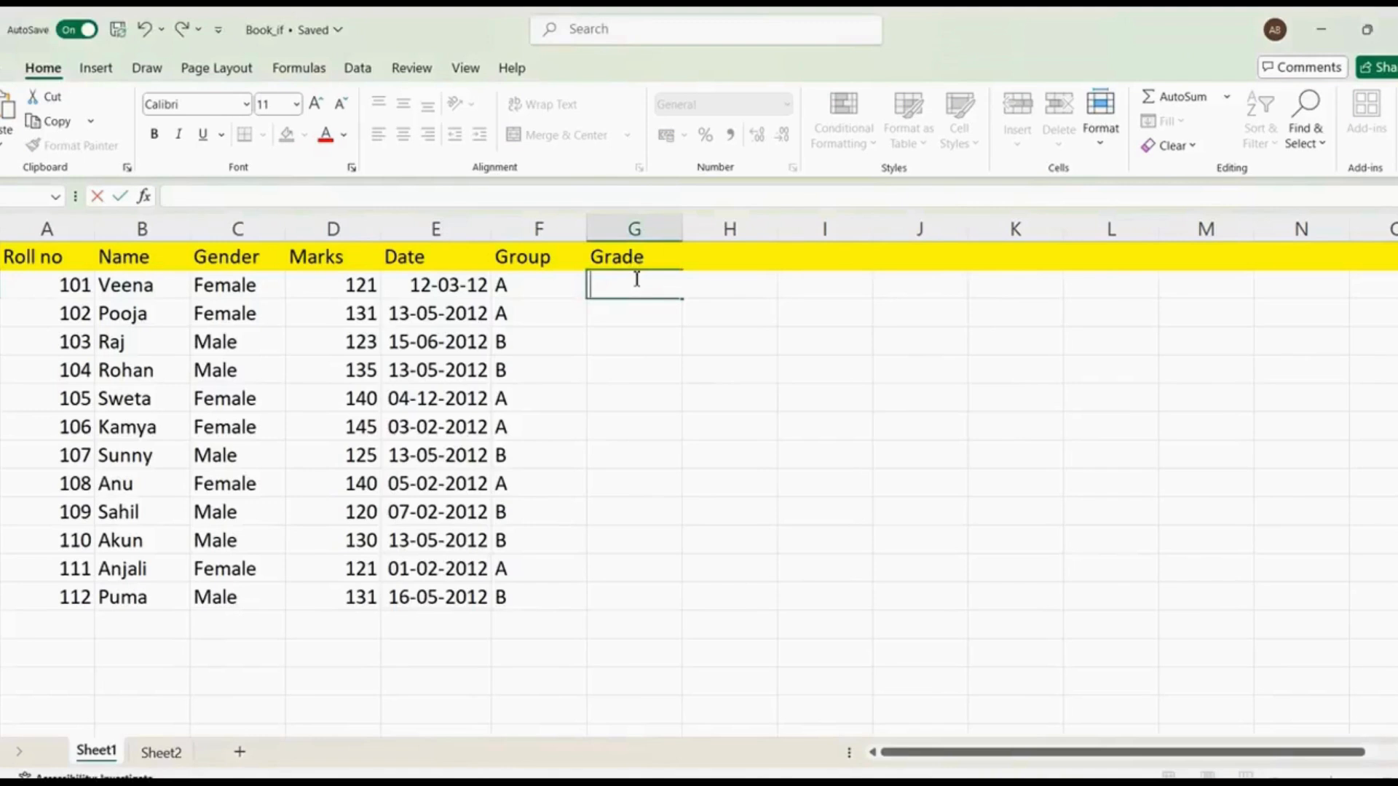
type("=")
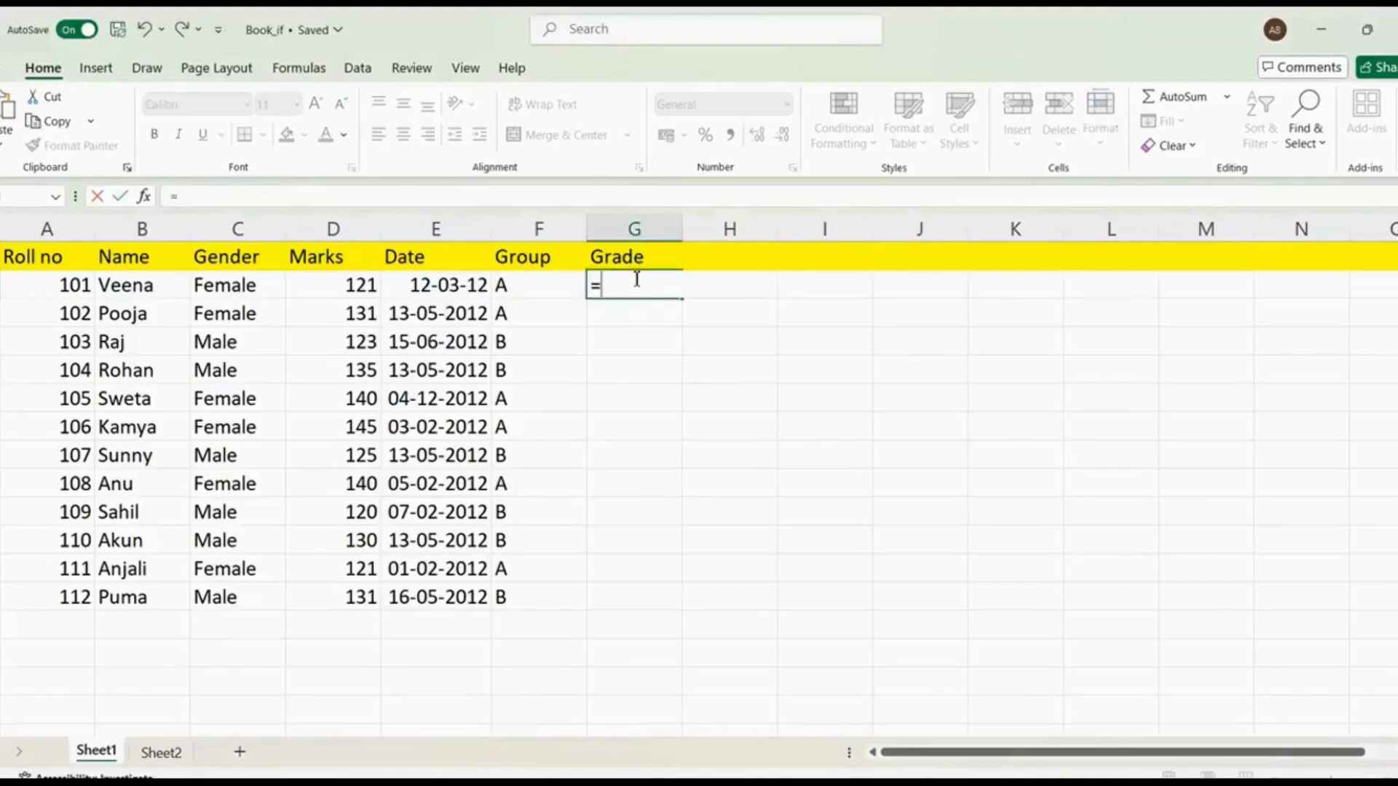
type("if")
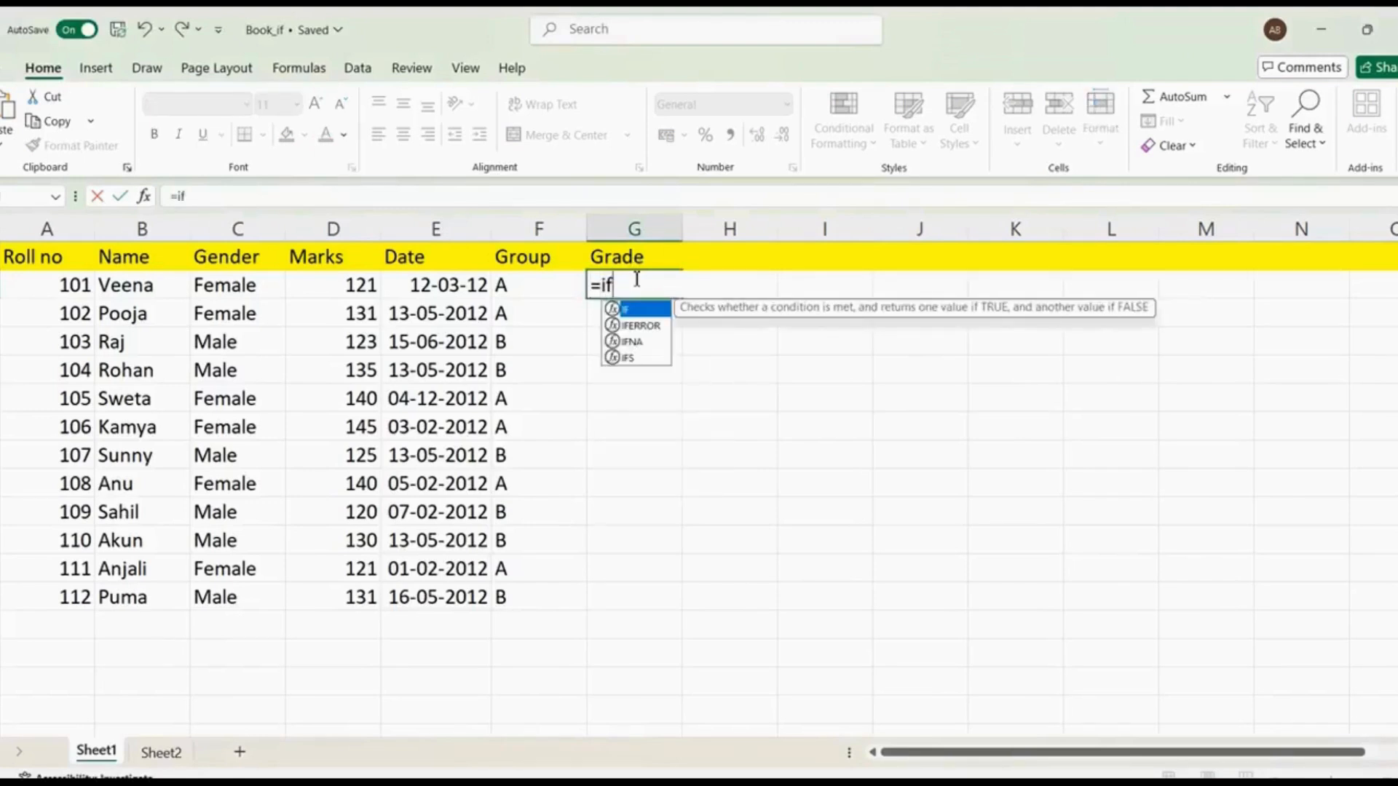
type("(")
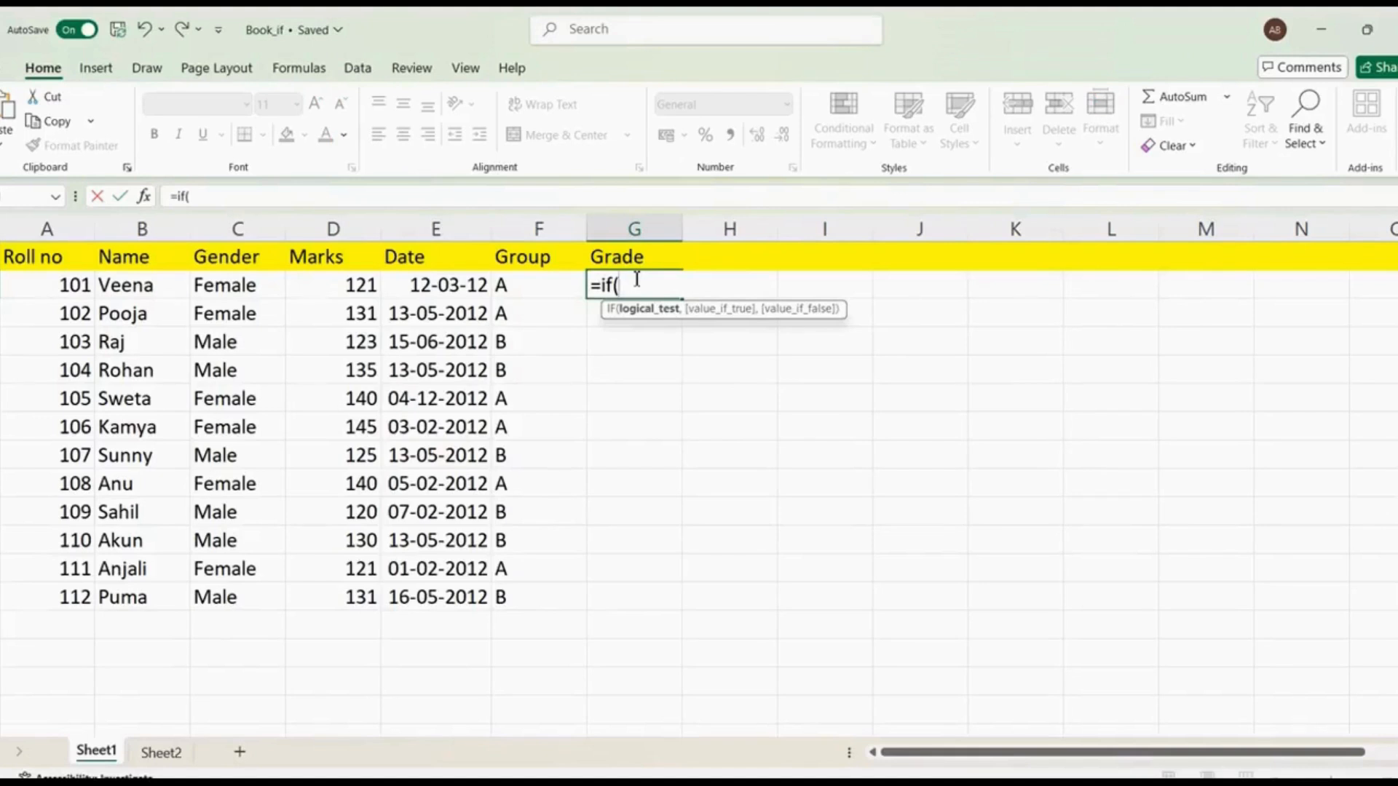
left_click(351, 286)
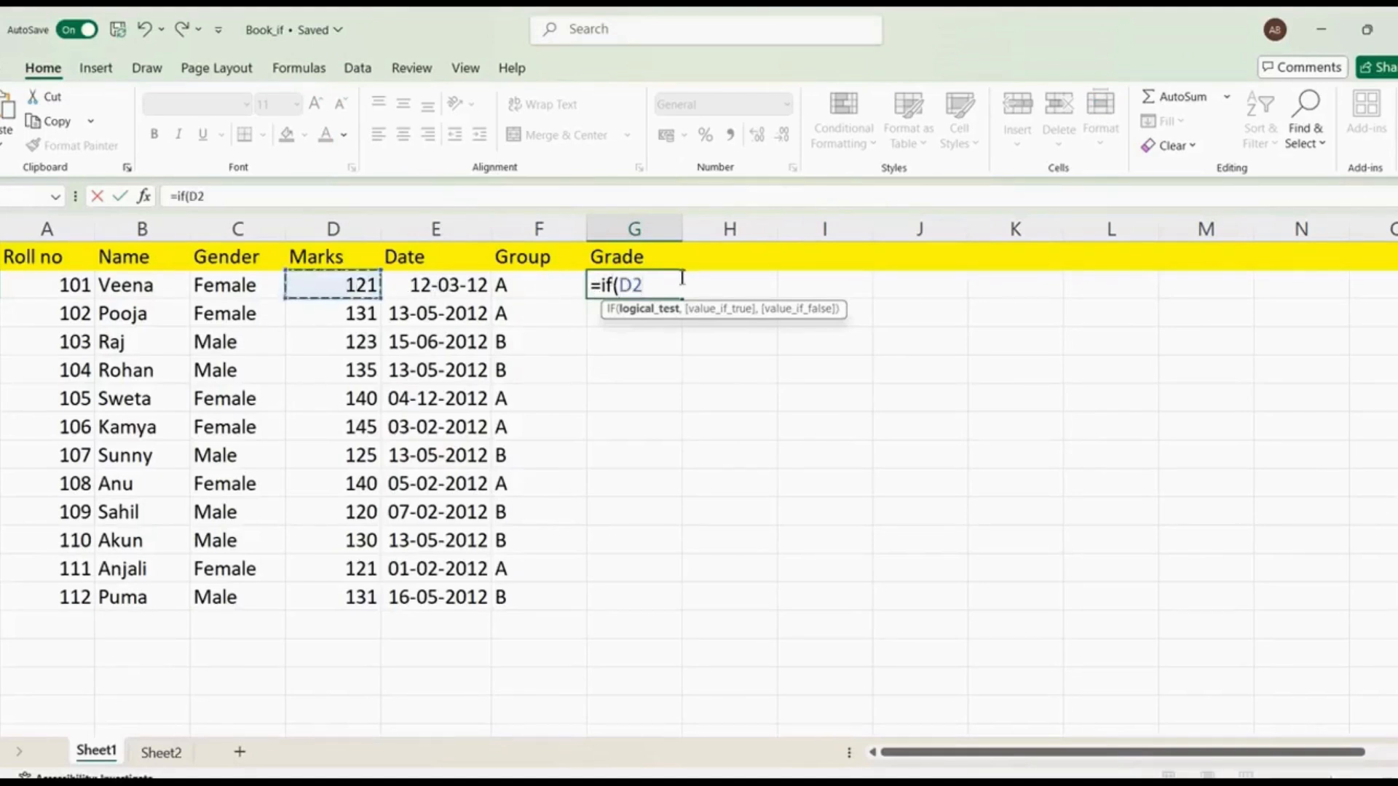
type("> = 140")
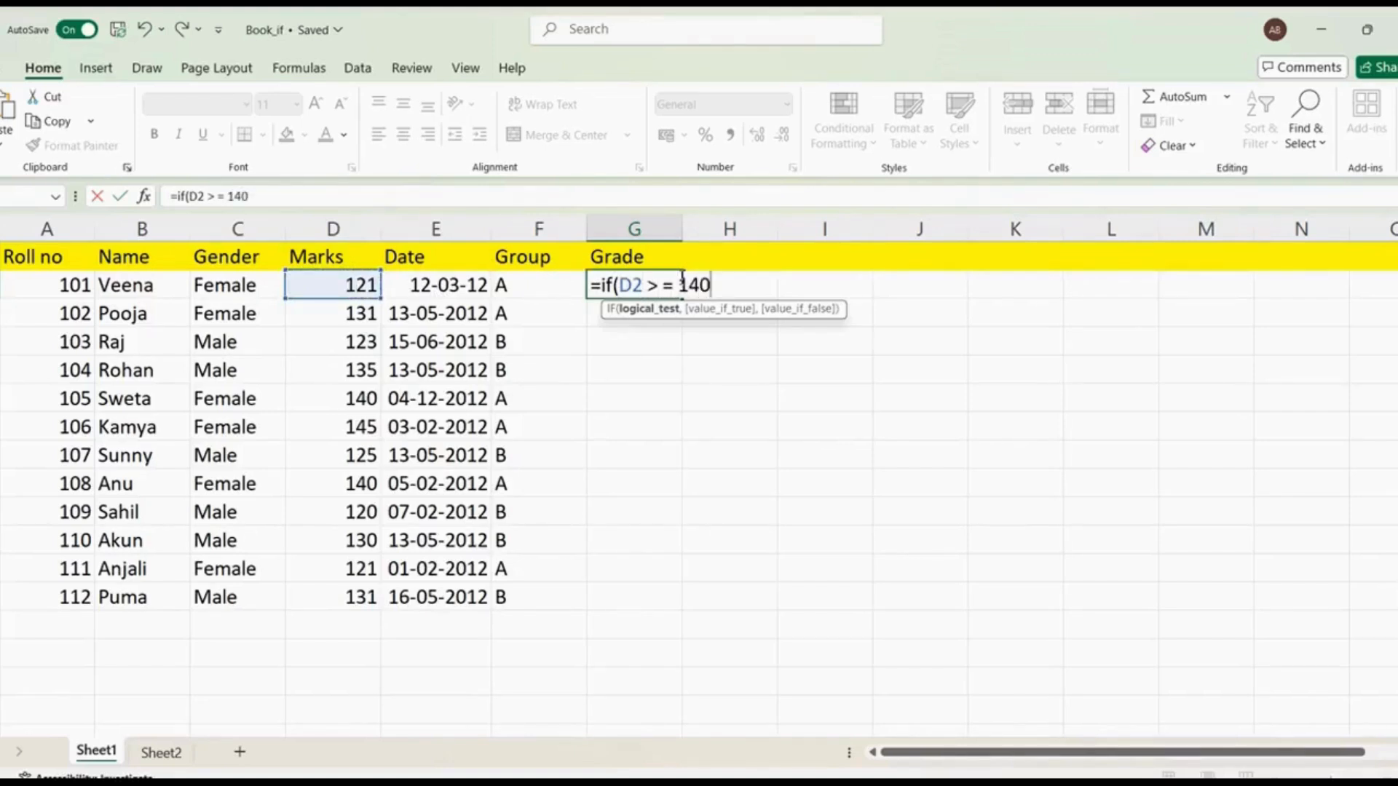
type(",1")
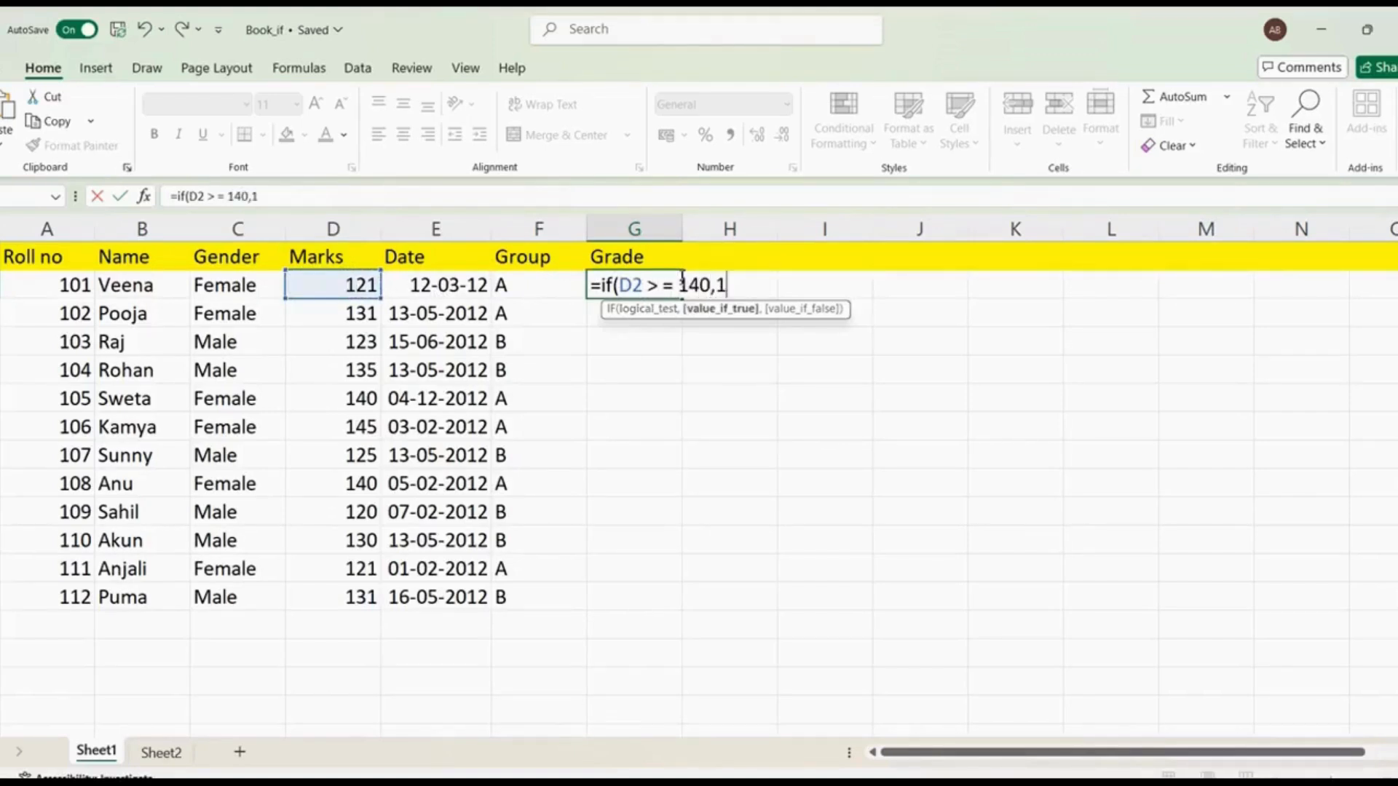
key("BackSpace")
type("\"\"")
left_click(726, 285)
type("A")
left_click(768, 291)
type(",")
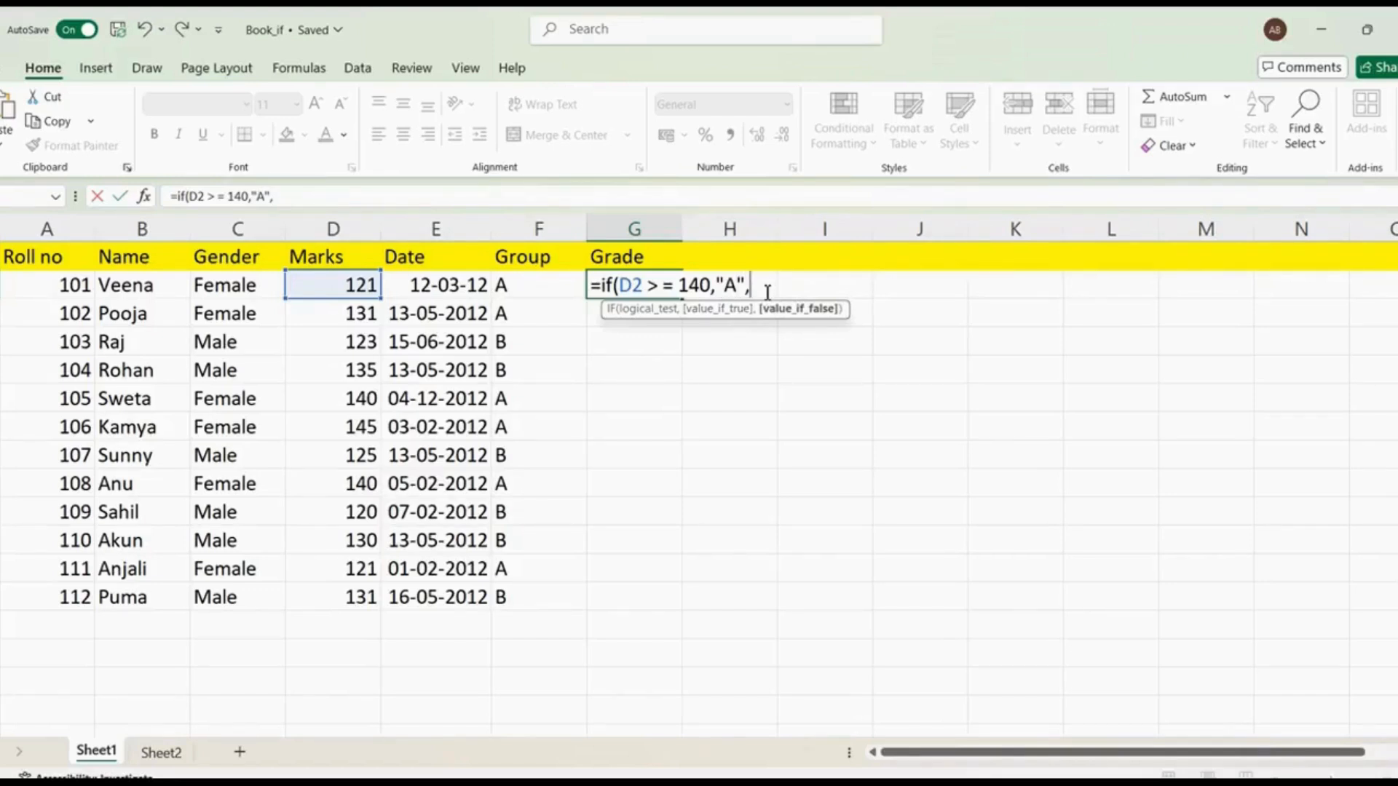
type("\"A\",\"B")
key("Right")
type(")")
key("Return")
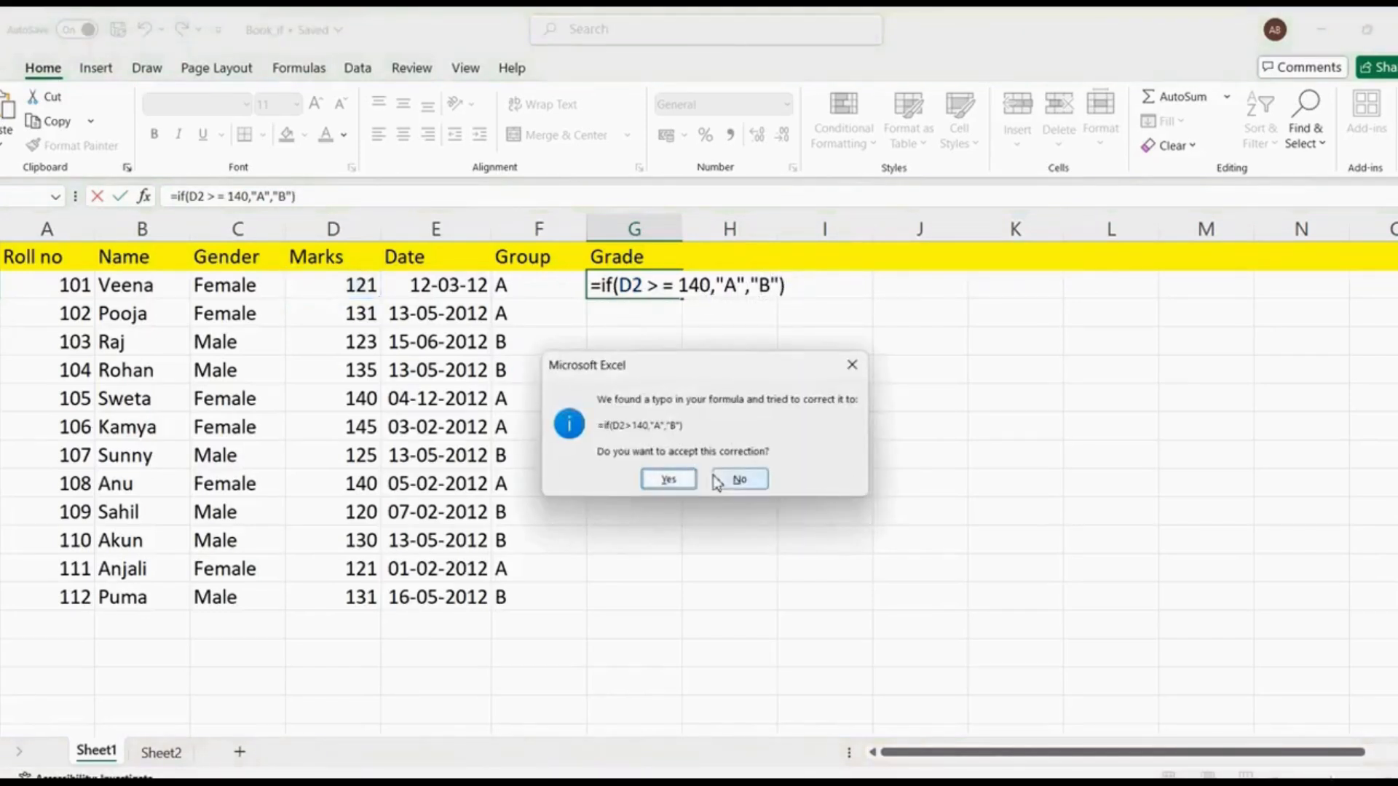
left_click(669, 480)
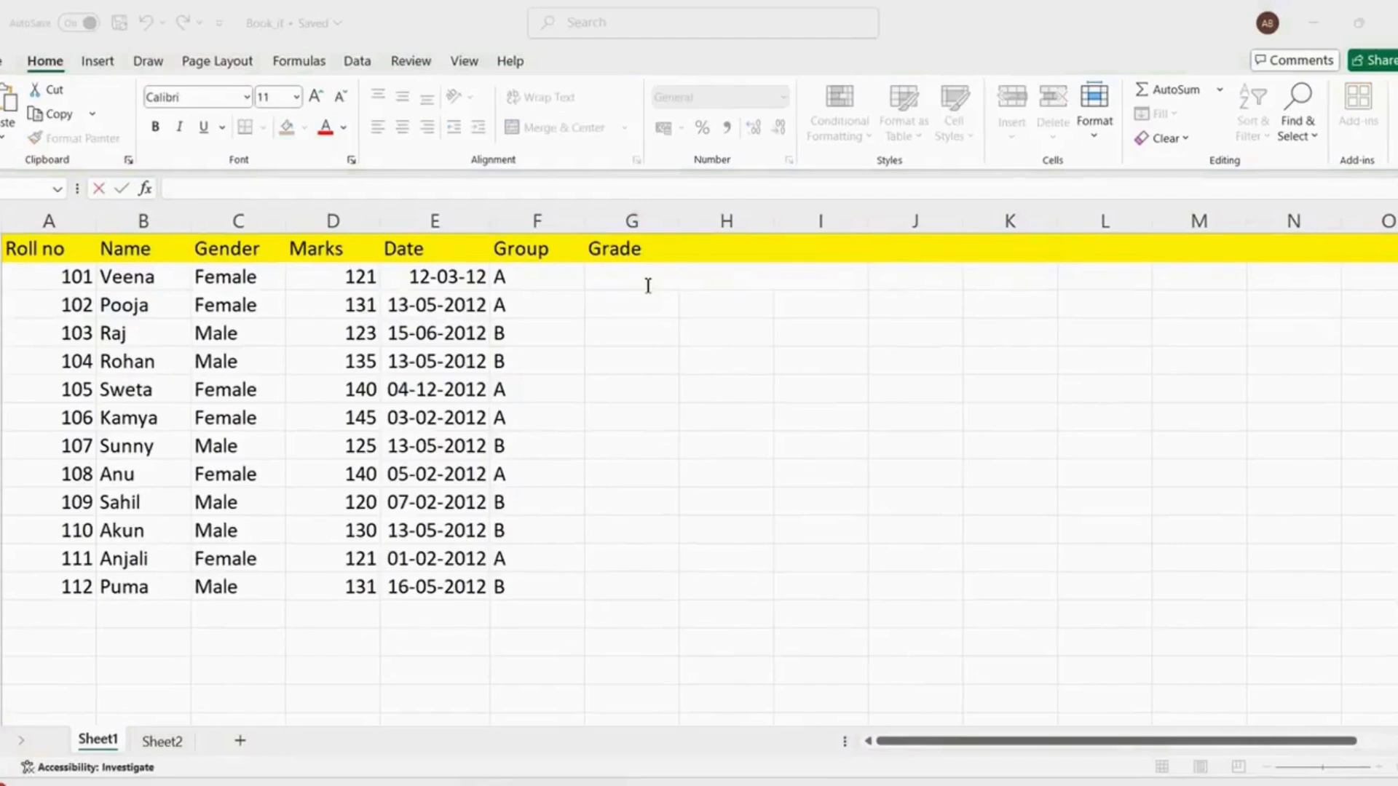
Start an IF formula in G2 under Grade, testing whether D2 > 135
left_click(648, 285)
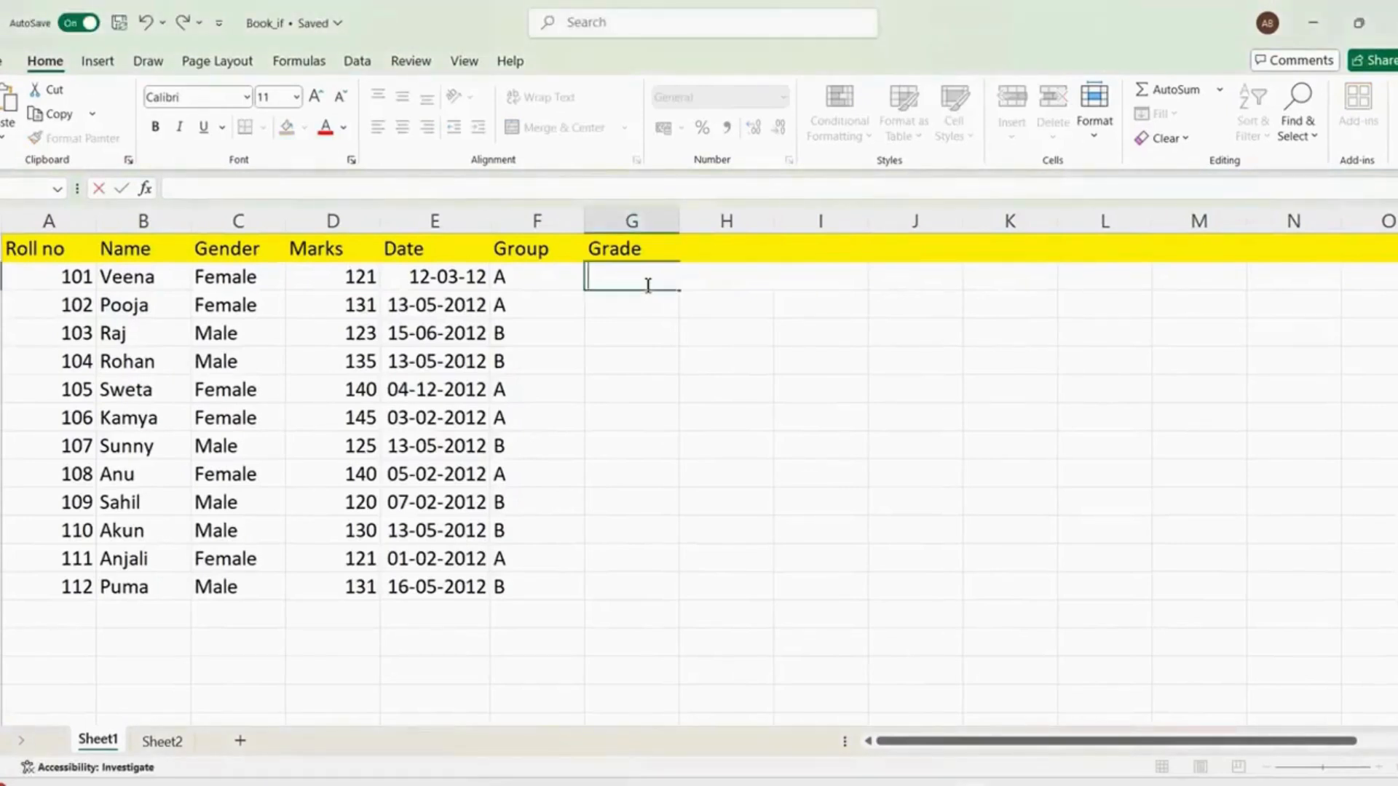
type("=")
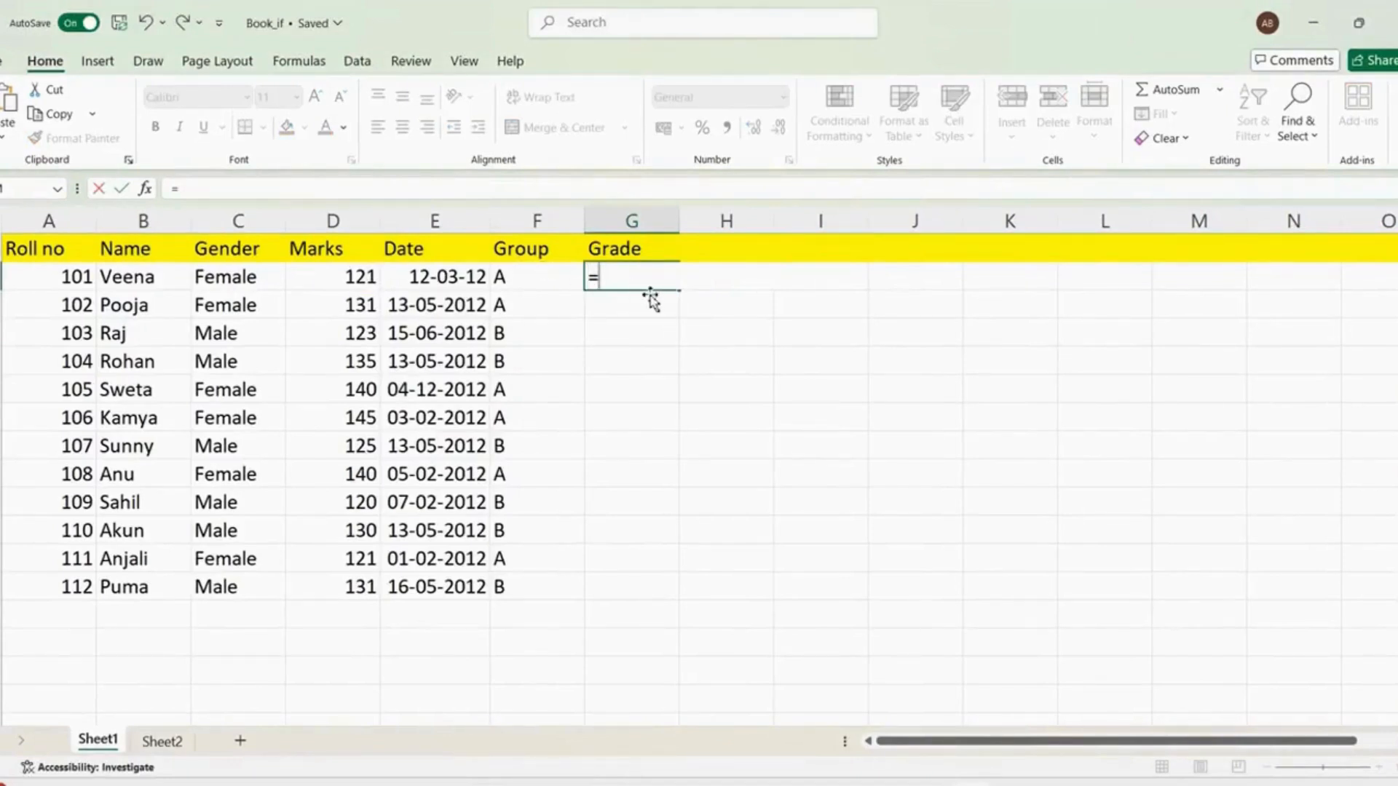
type("if")
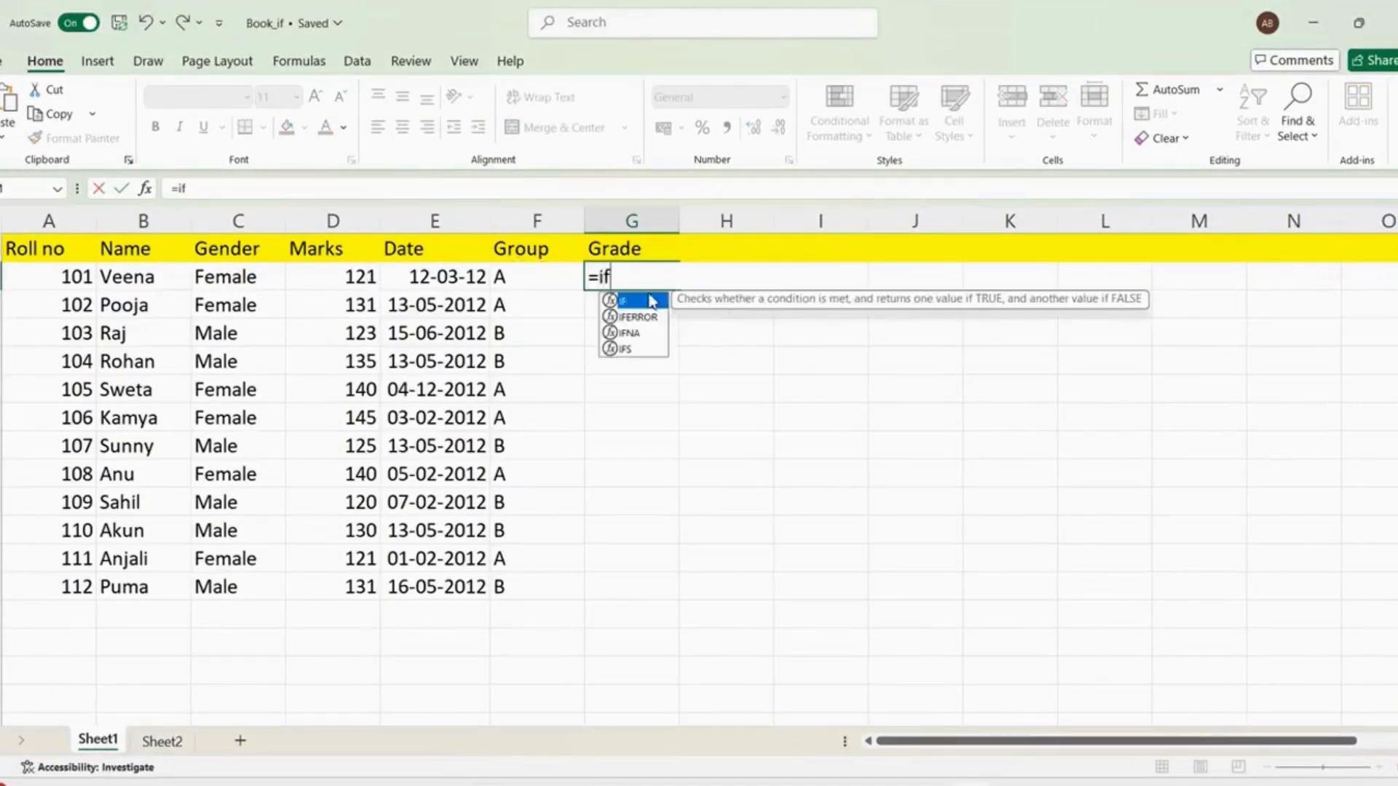
double_click(634, 300)
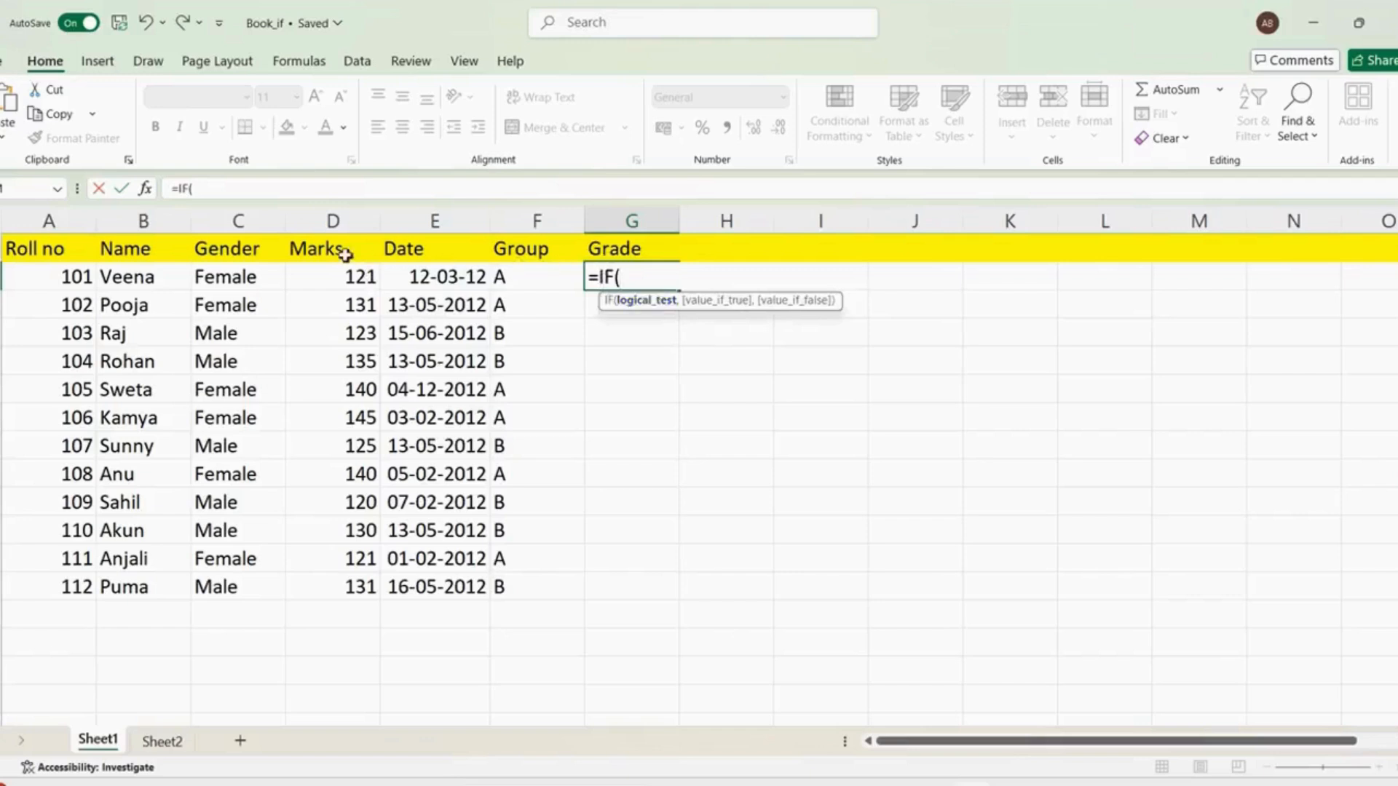
left_click(319, 279)
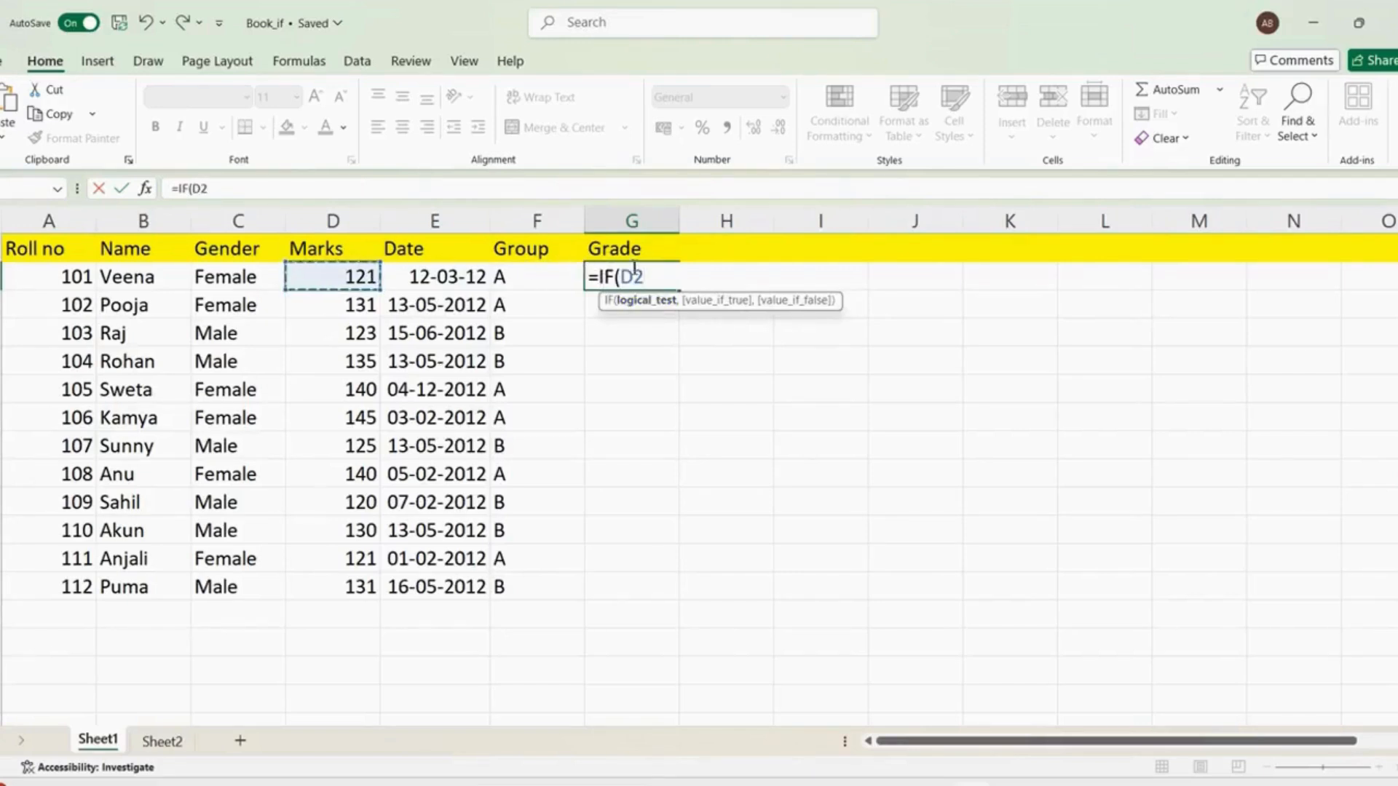
type("> 135")
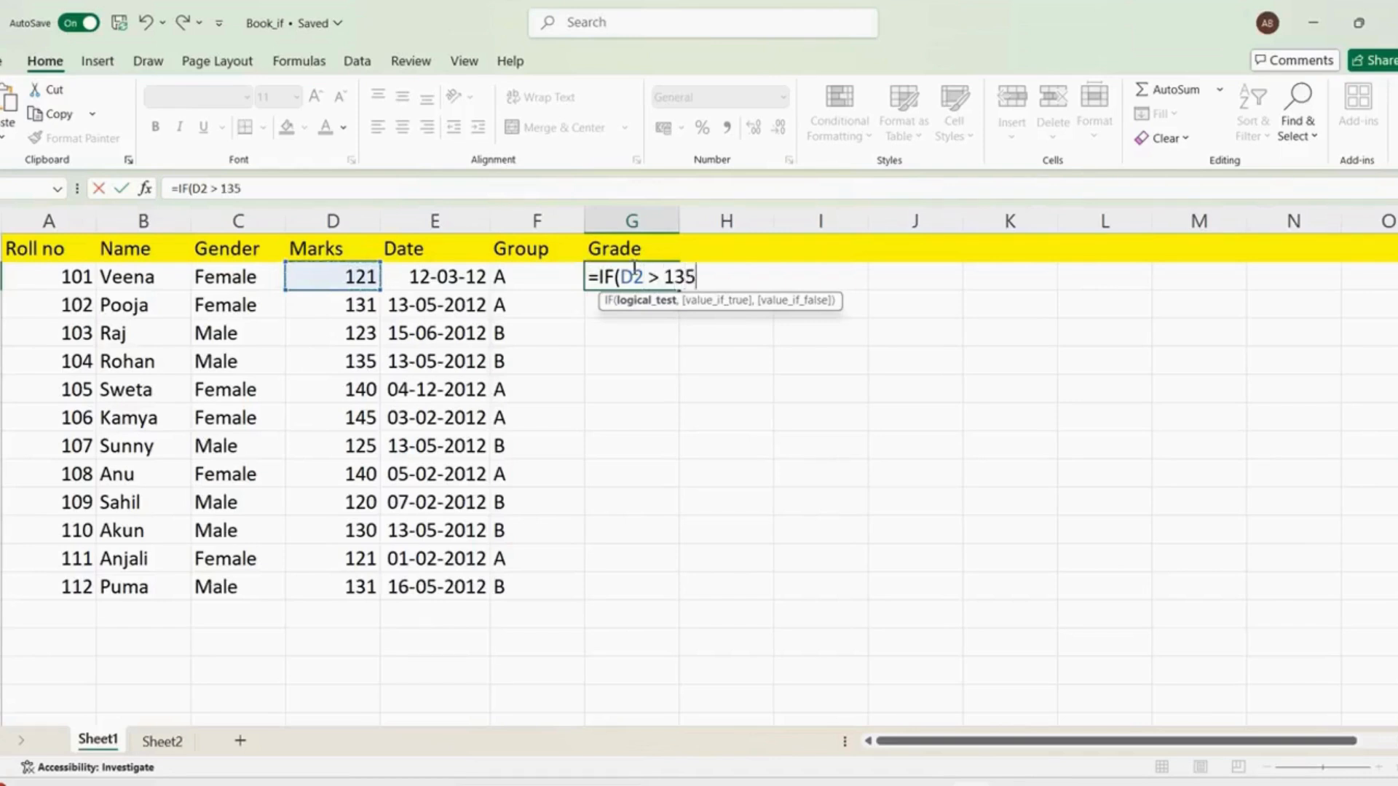
Complete the G2 formula with "A" if true and "B" if false, and fill it down to G13
type(",\"\"")
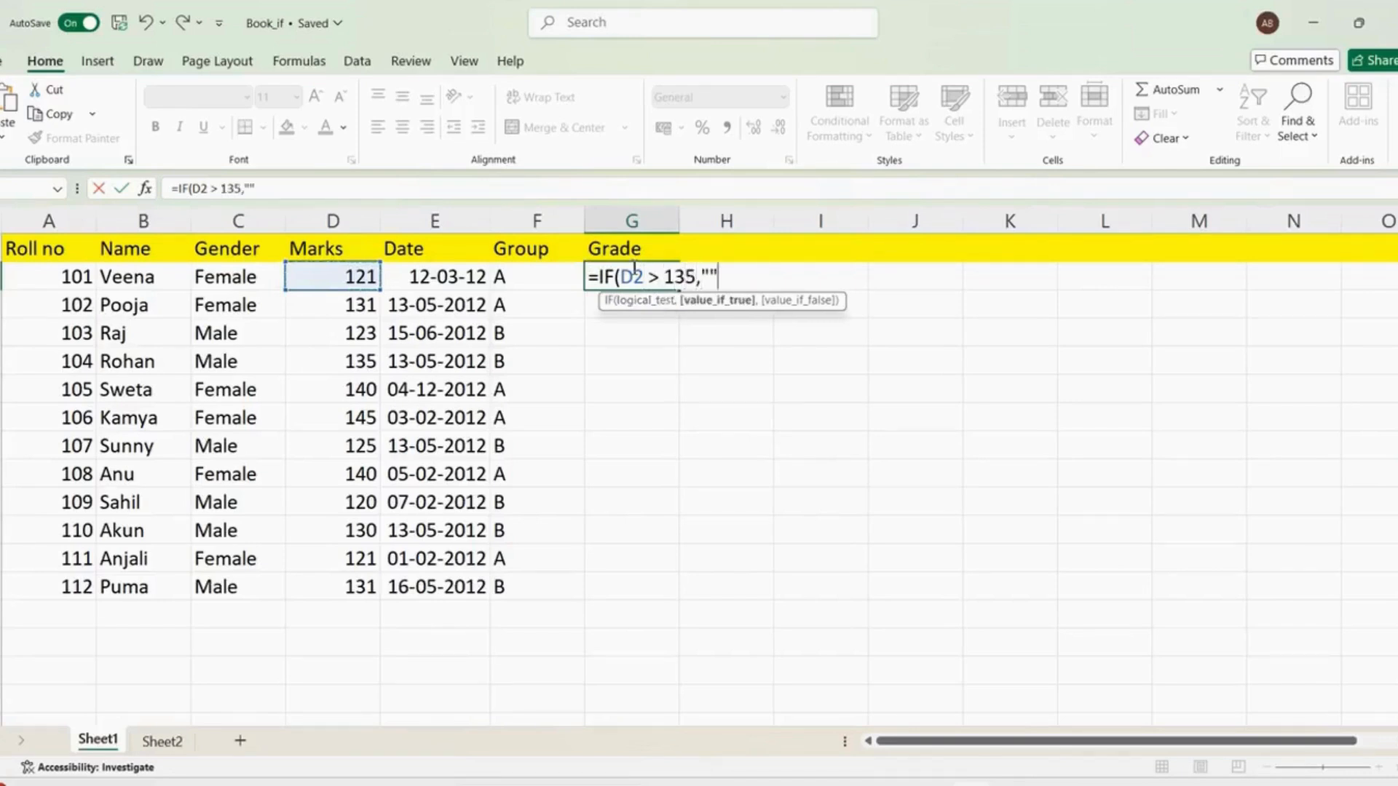
key("Left")
type("A")
key("Right")
type(",")
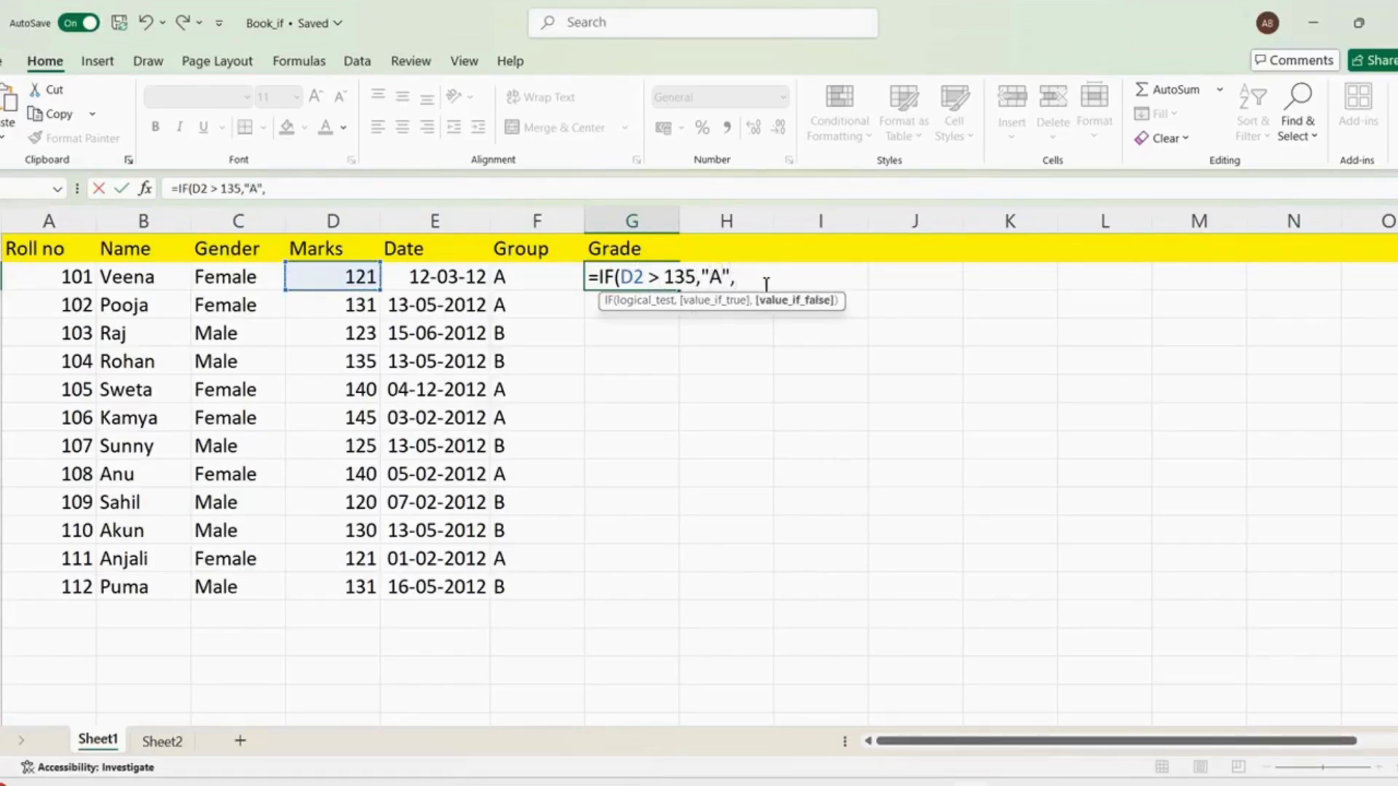
type("\"\"")
left_click(744, 277)
type("B")
type(")")
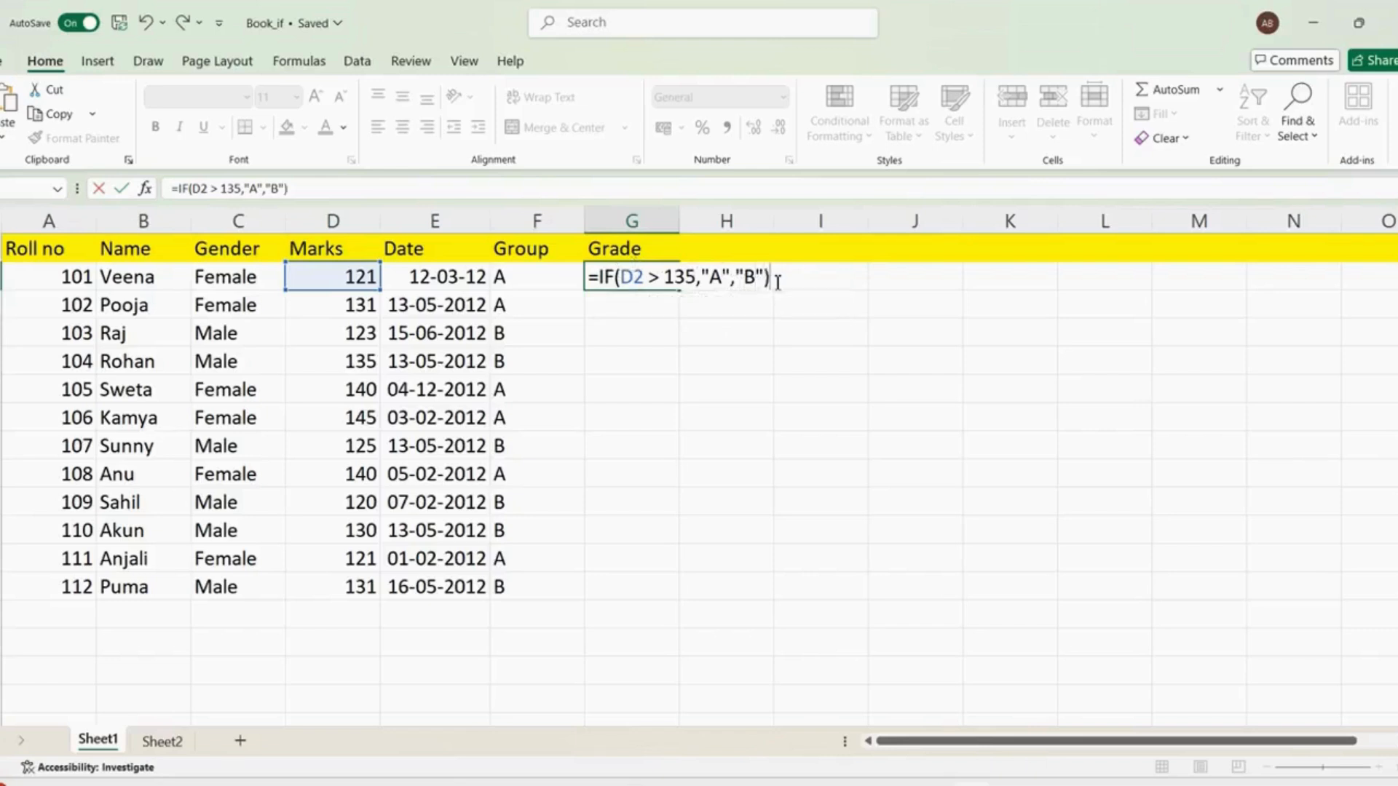
key("Return")
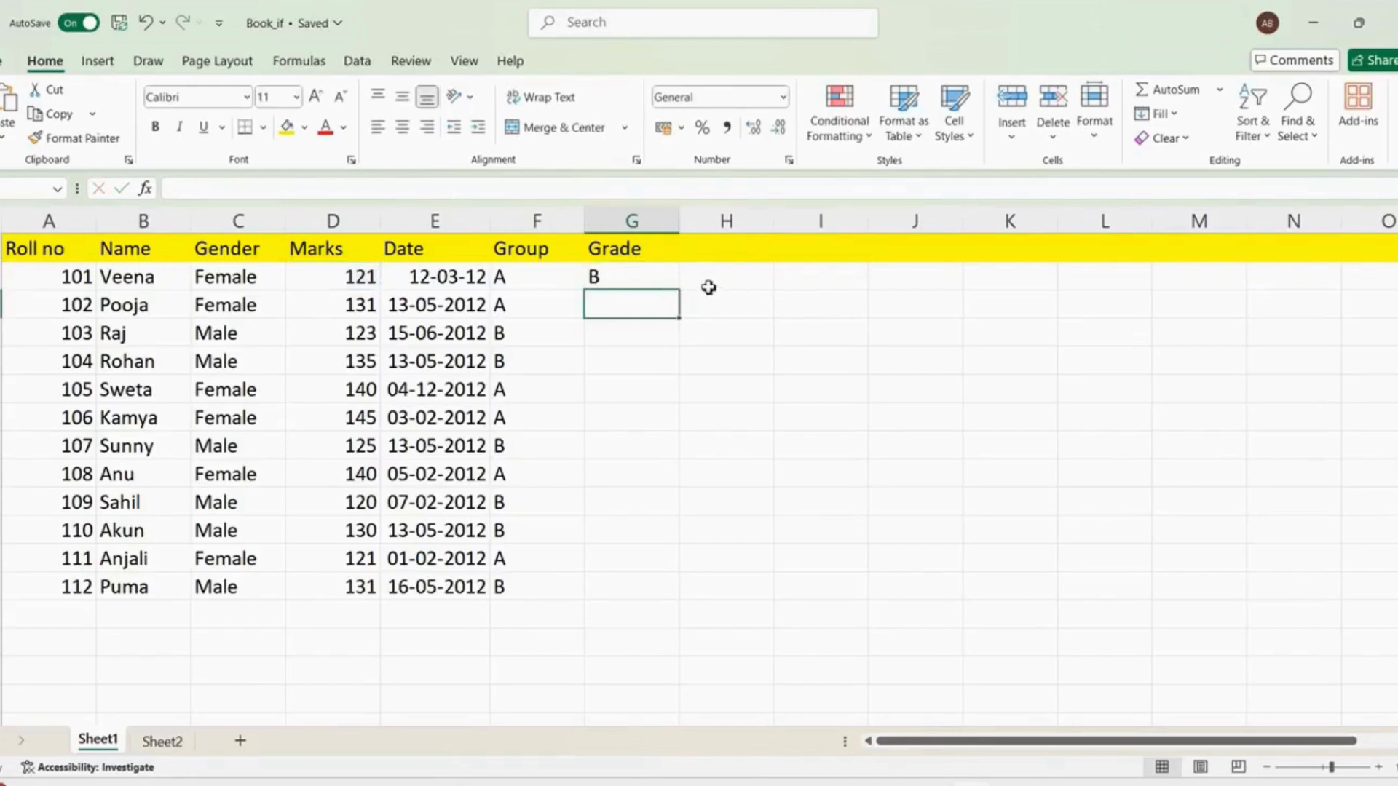
left_click(640, 274)
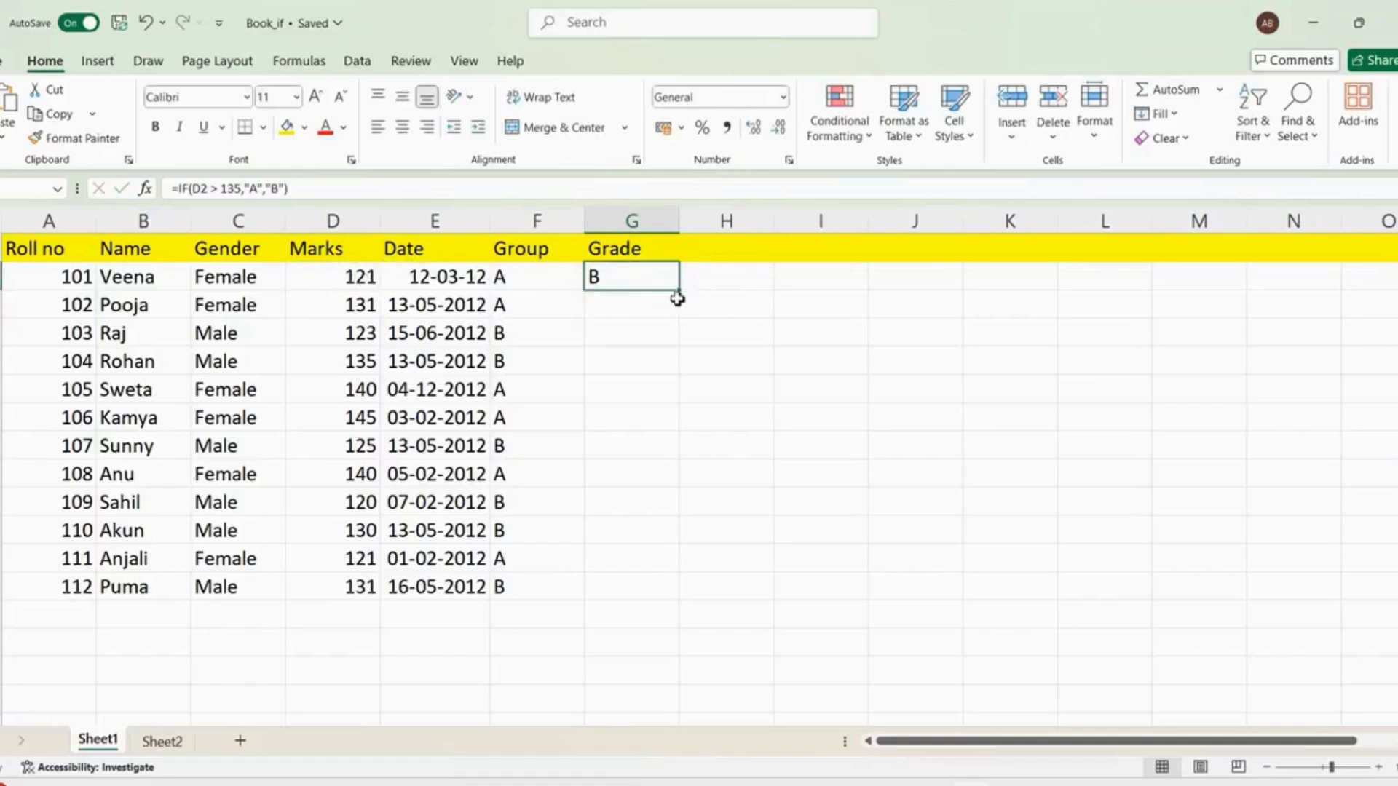
left_click_drag(681, 291, 680, 591)
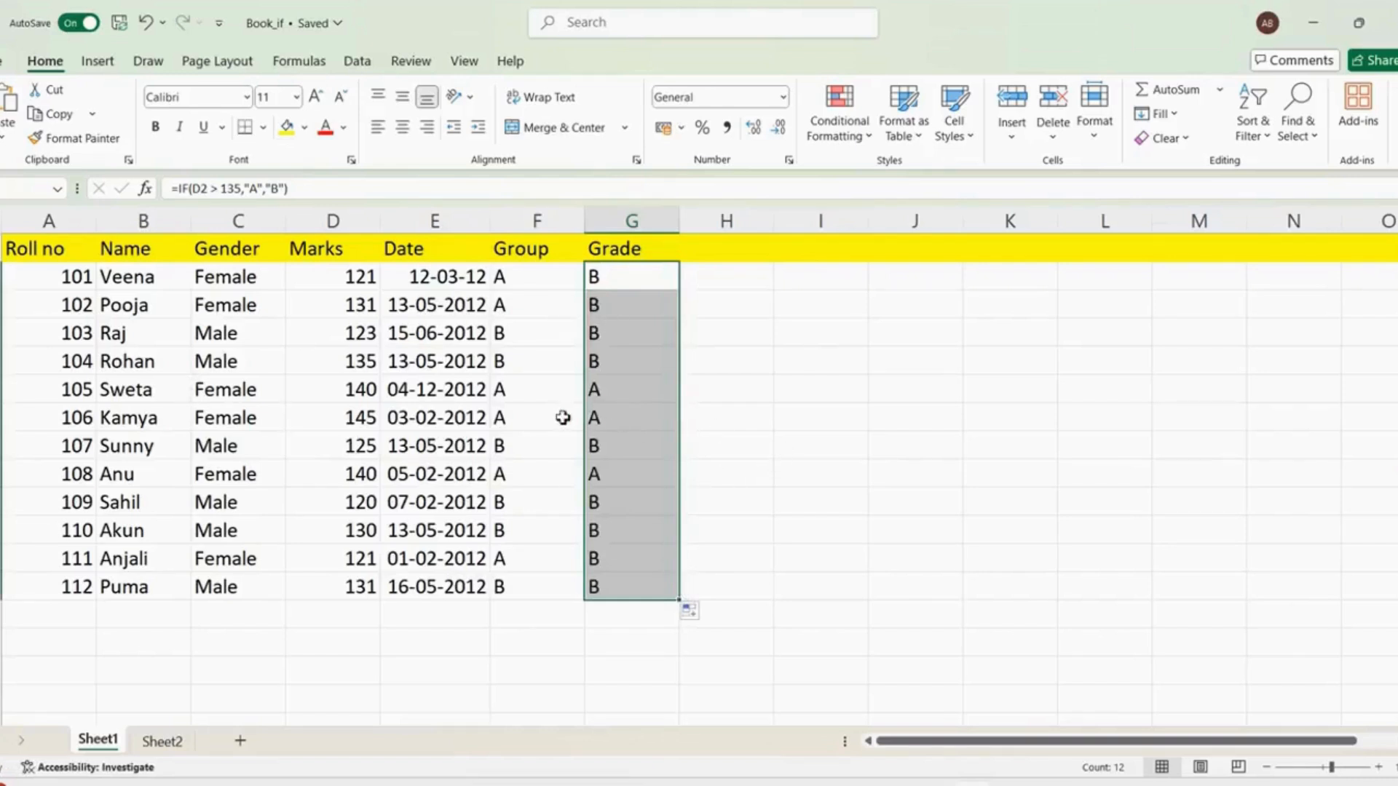
left_click(593, 391)
left_click(360, 395)
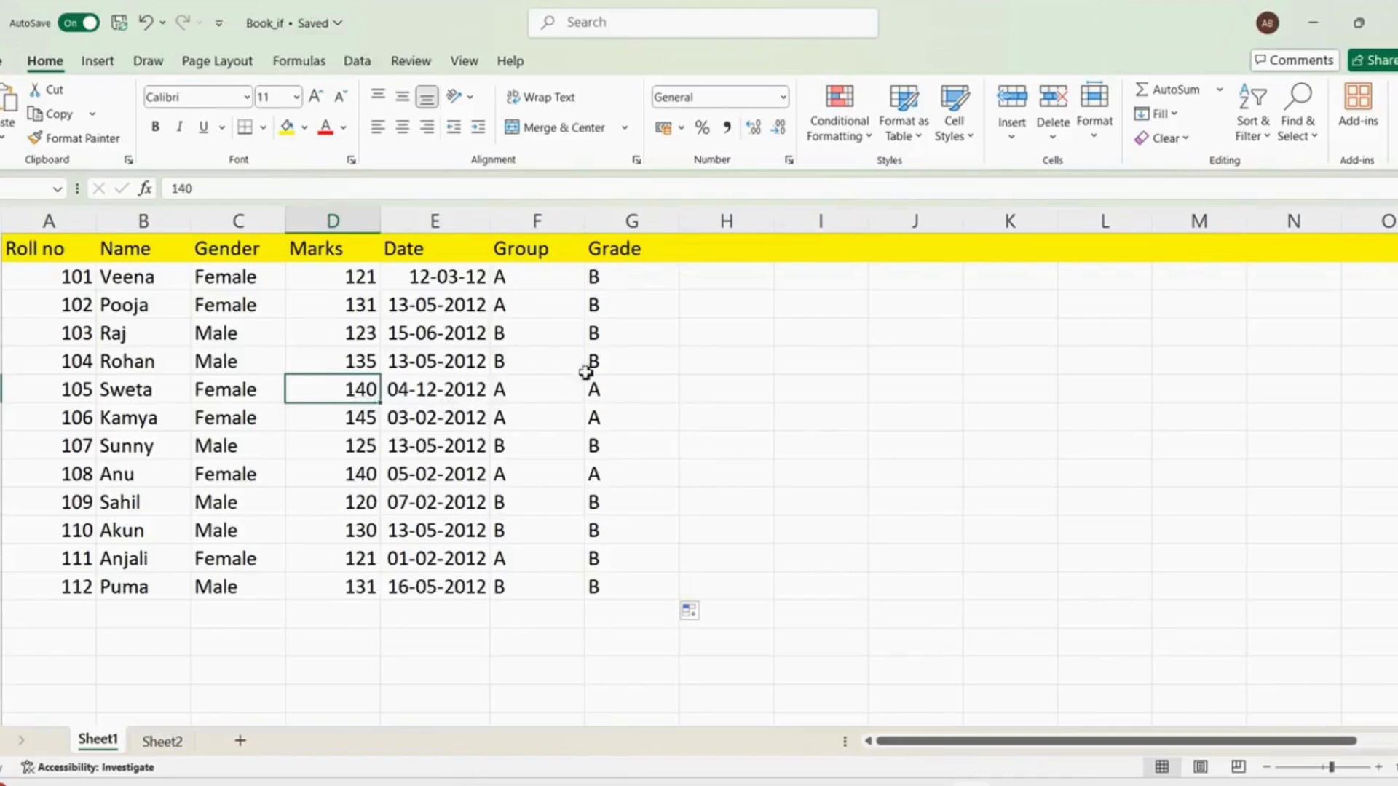
left_click(624, 275)
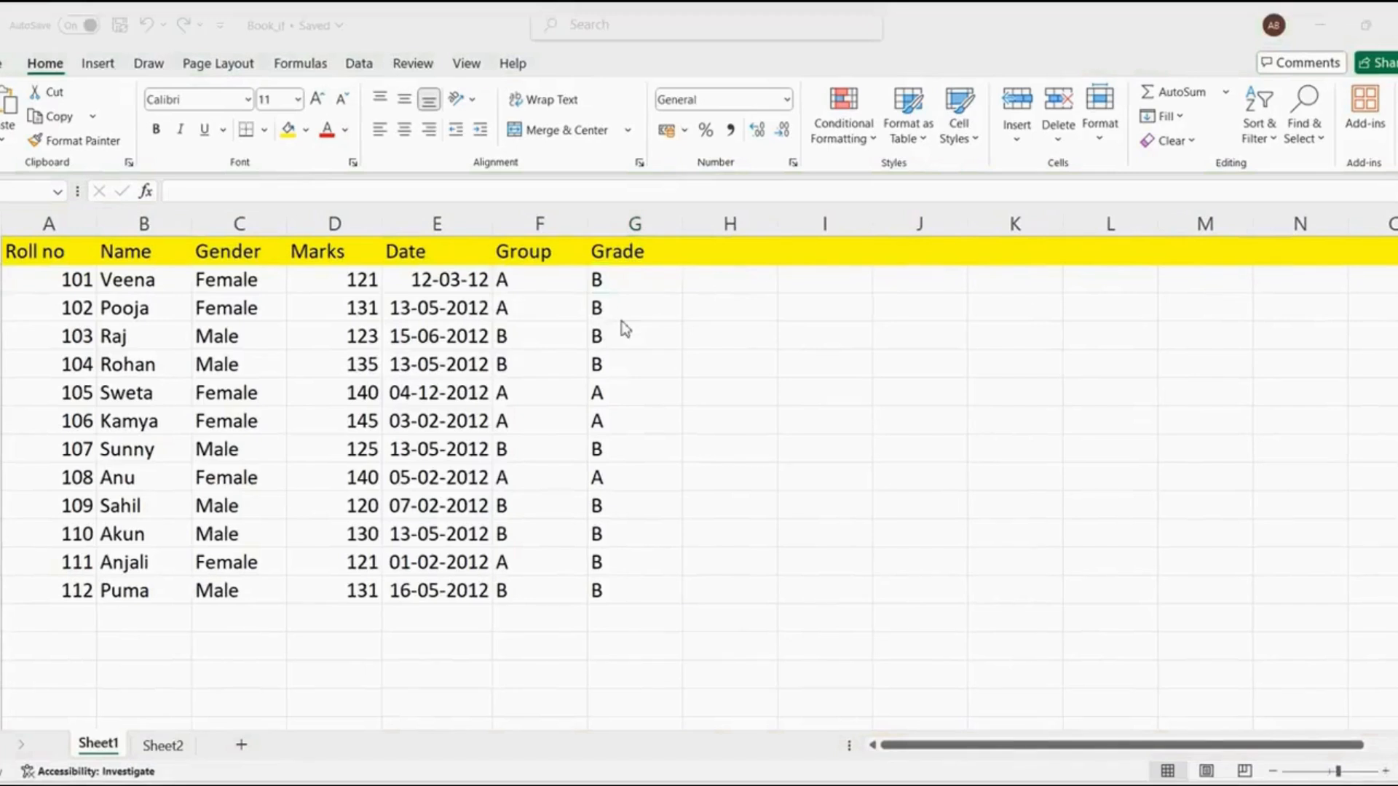
left_click(693, 284)
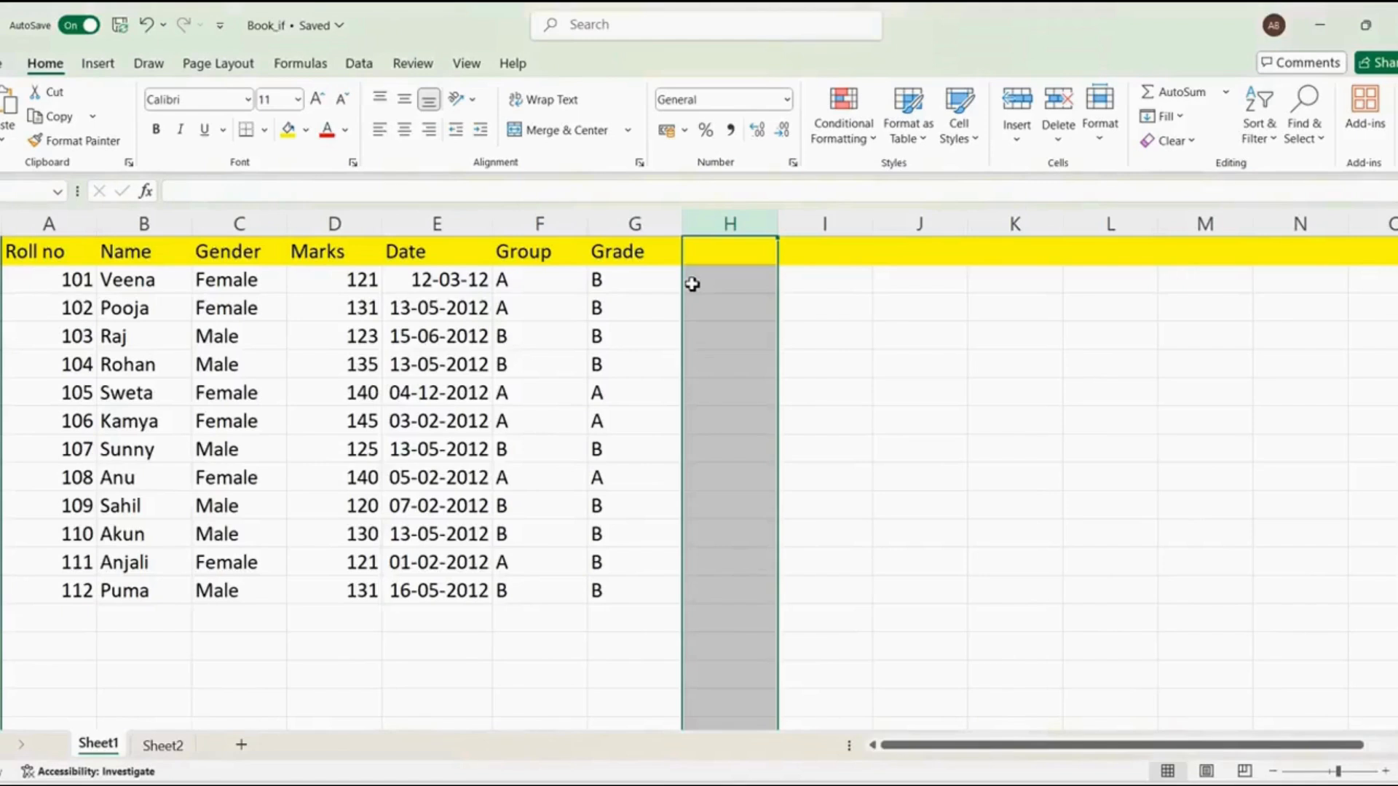
left_click(692, 284)
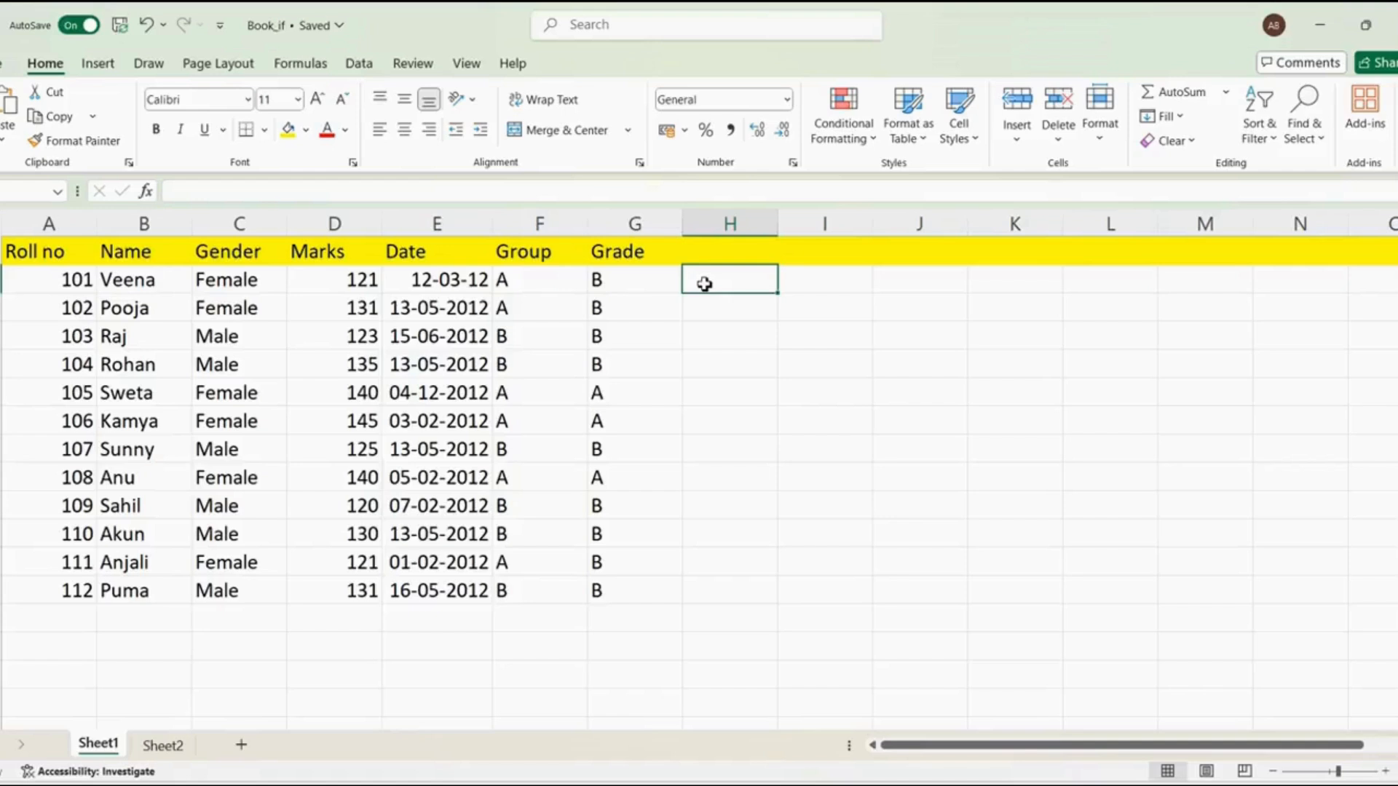
Start an IF formula in H2 that returns "A" when D2 > 140
double_click(705, 282)
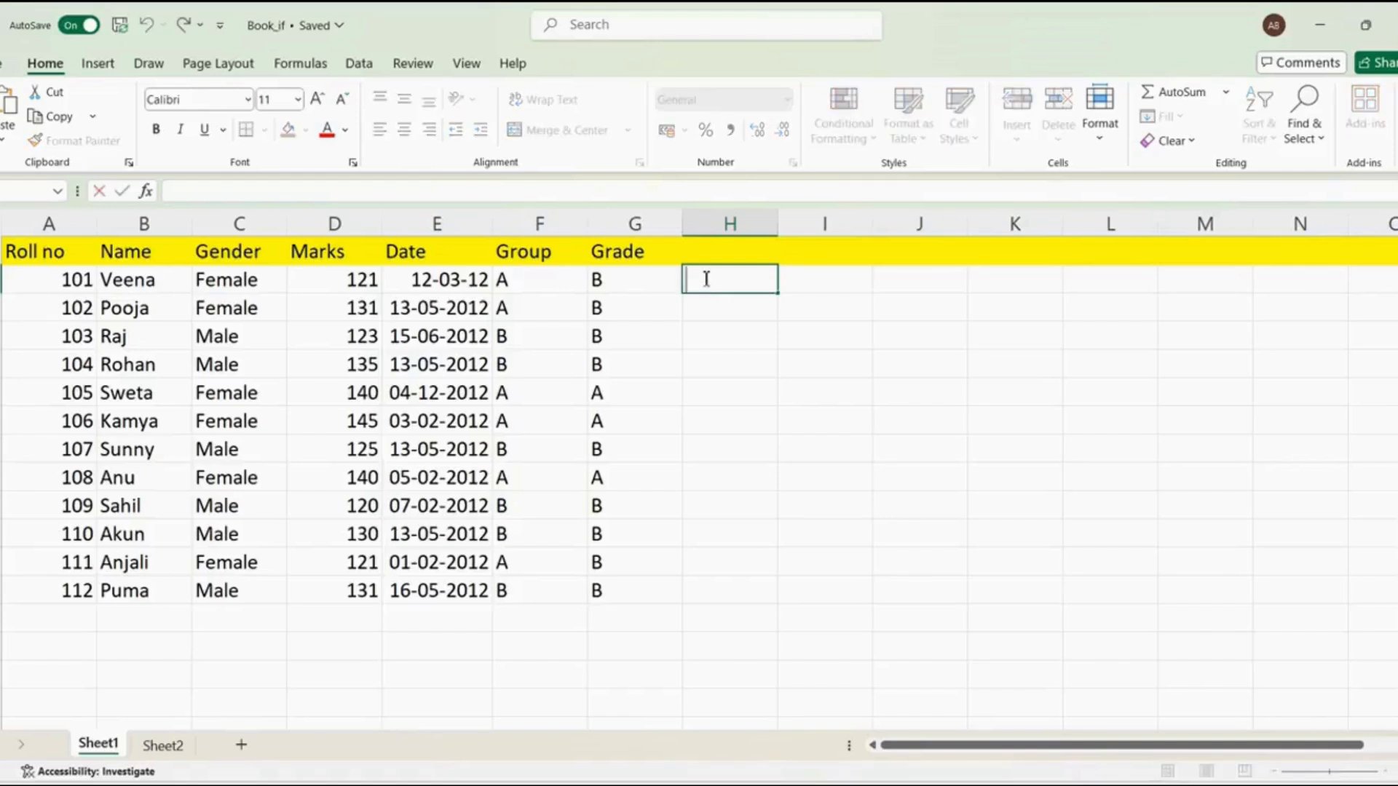
type("=")
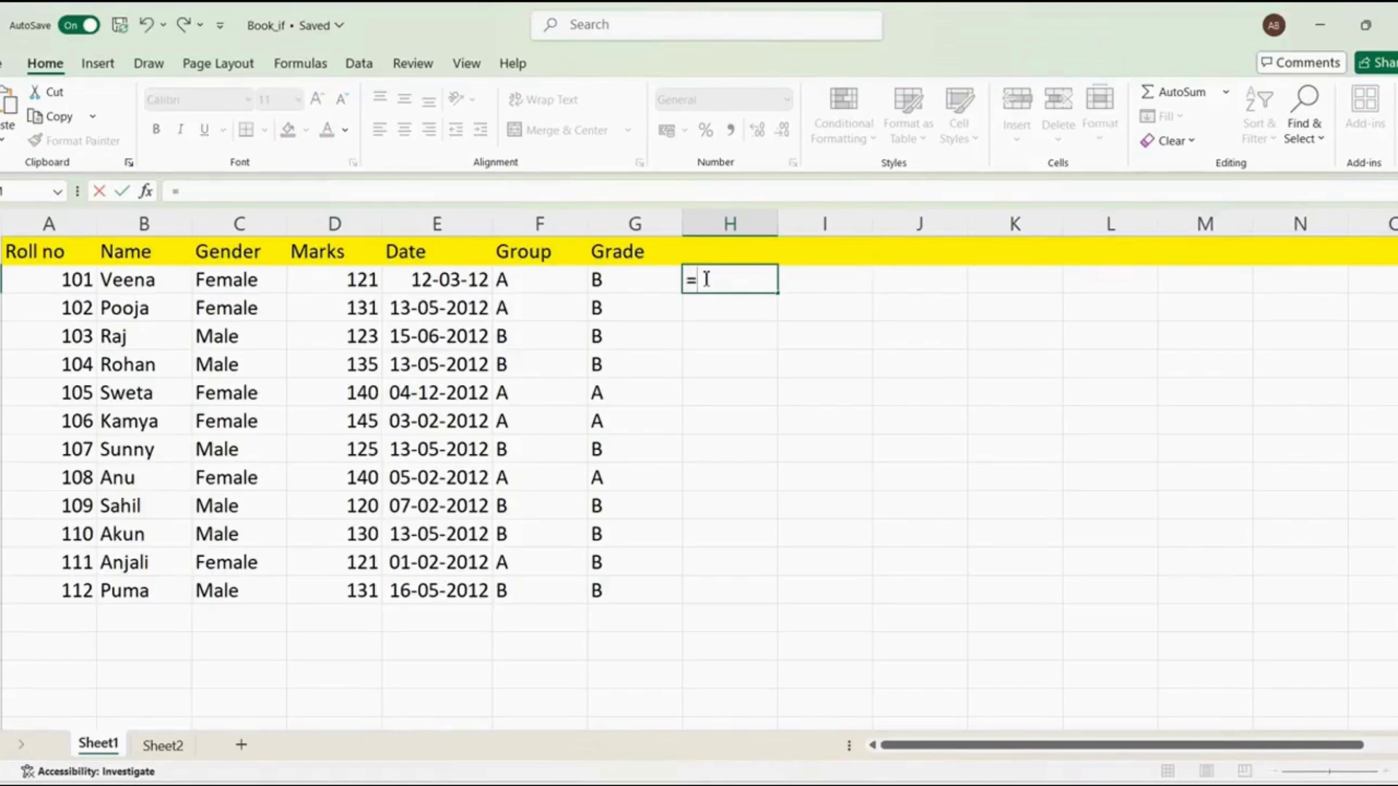
type("if")
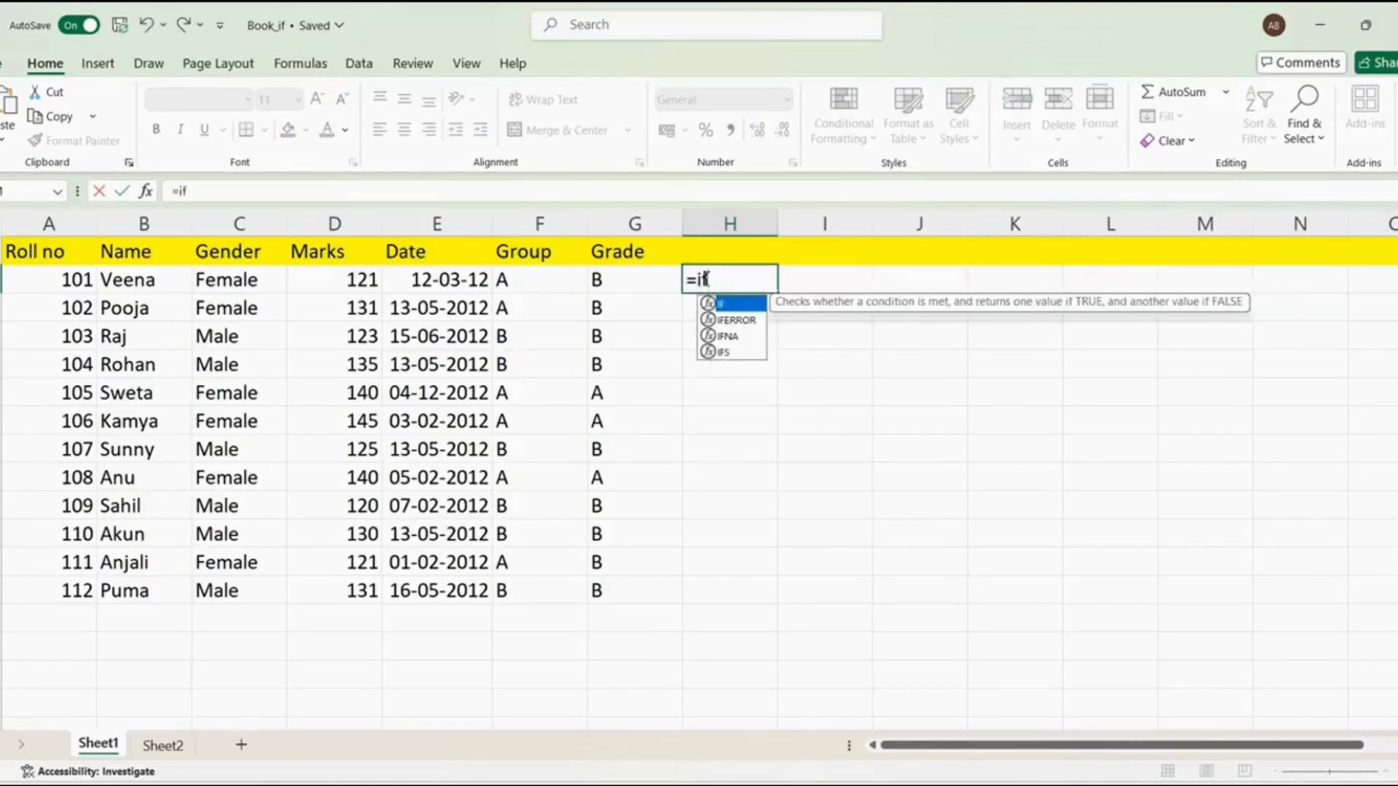
key("Tab")
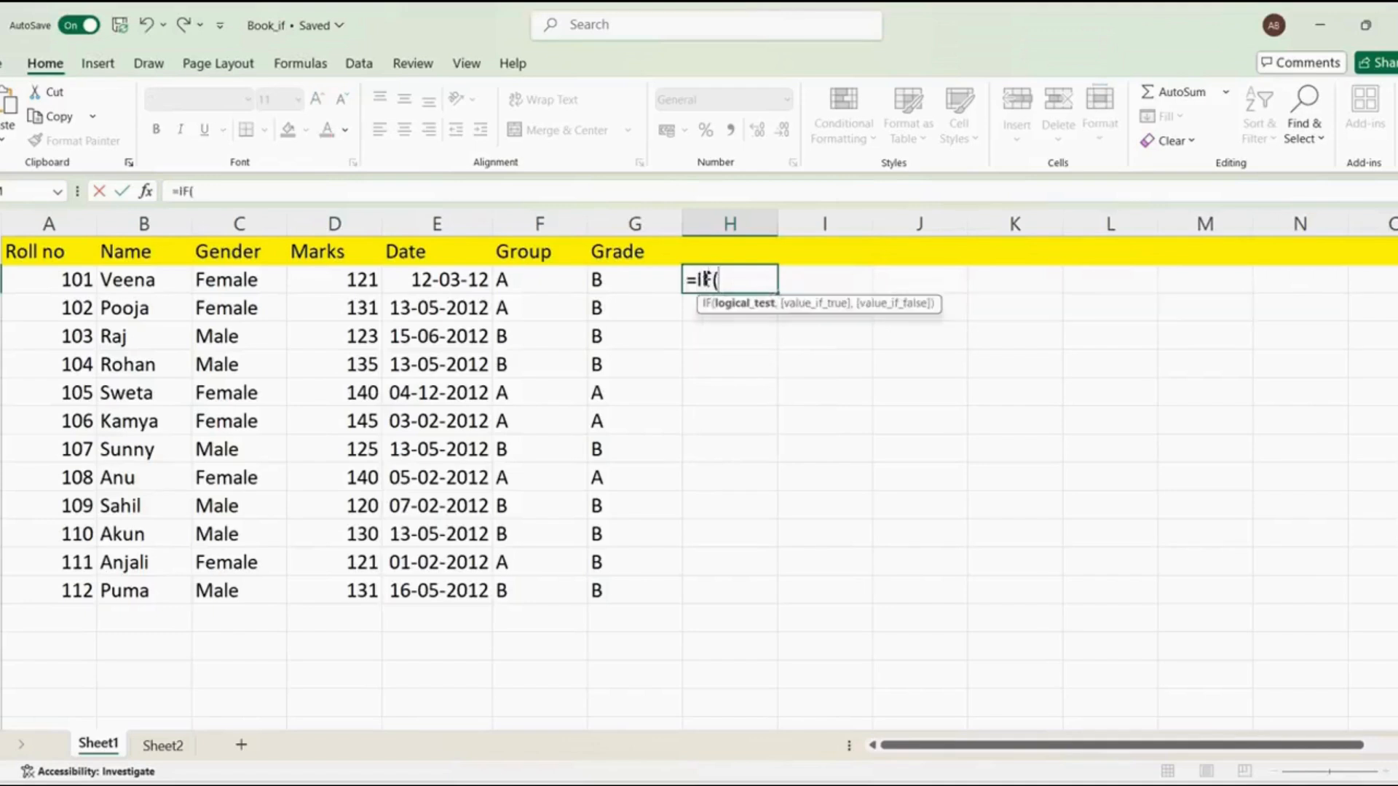
left_click(377, 284)
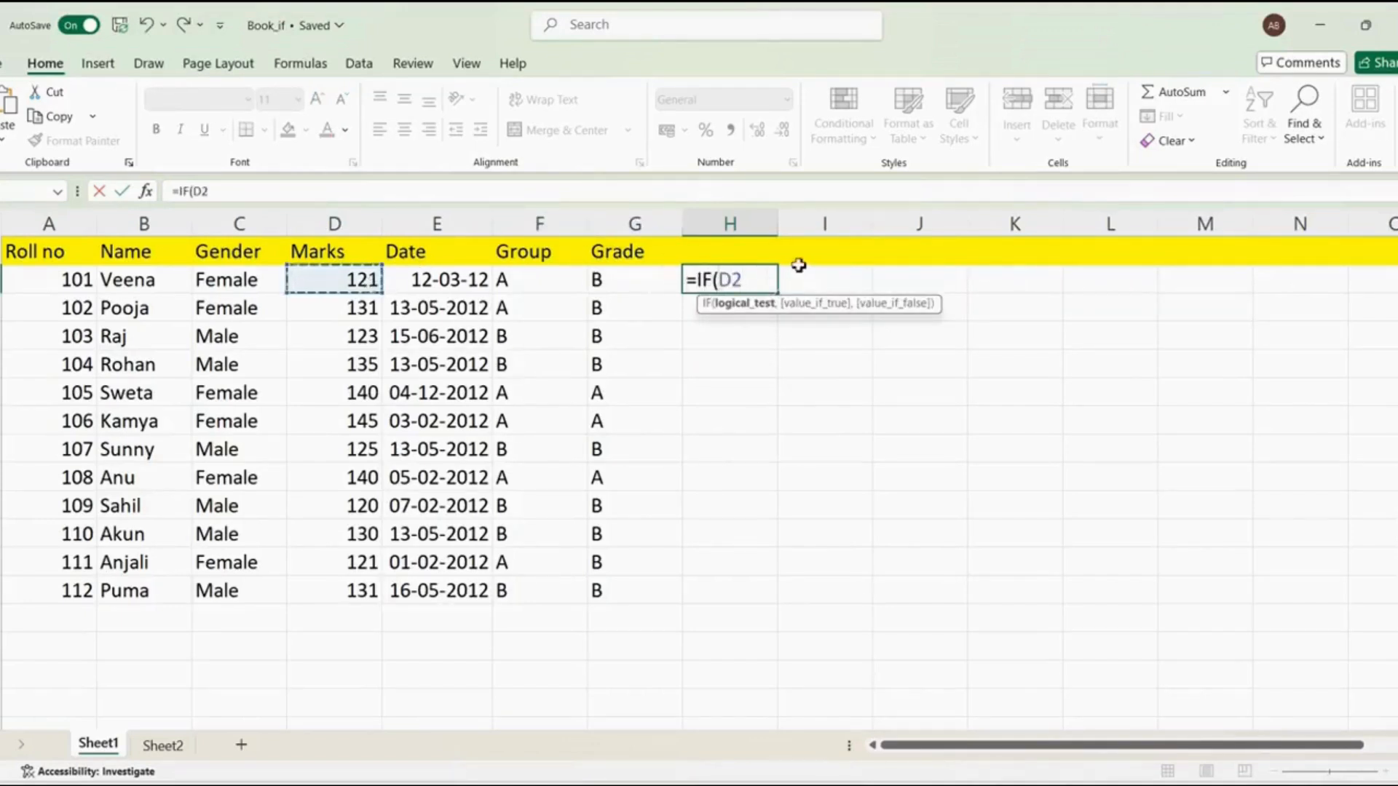
type("> 140,")
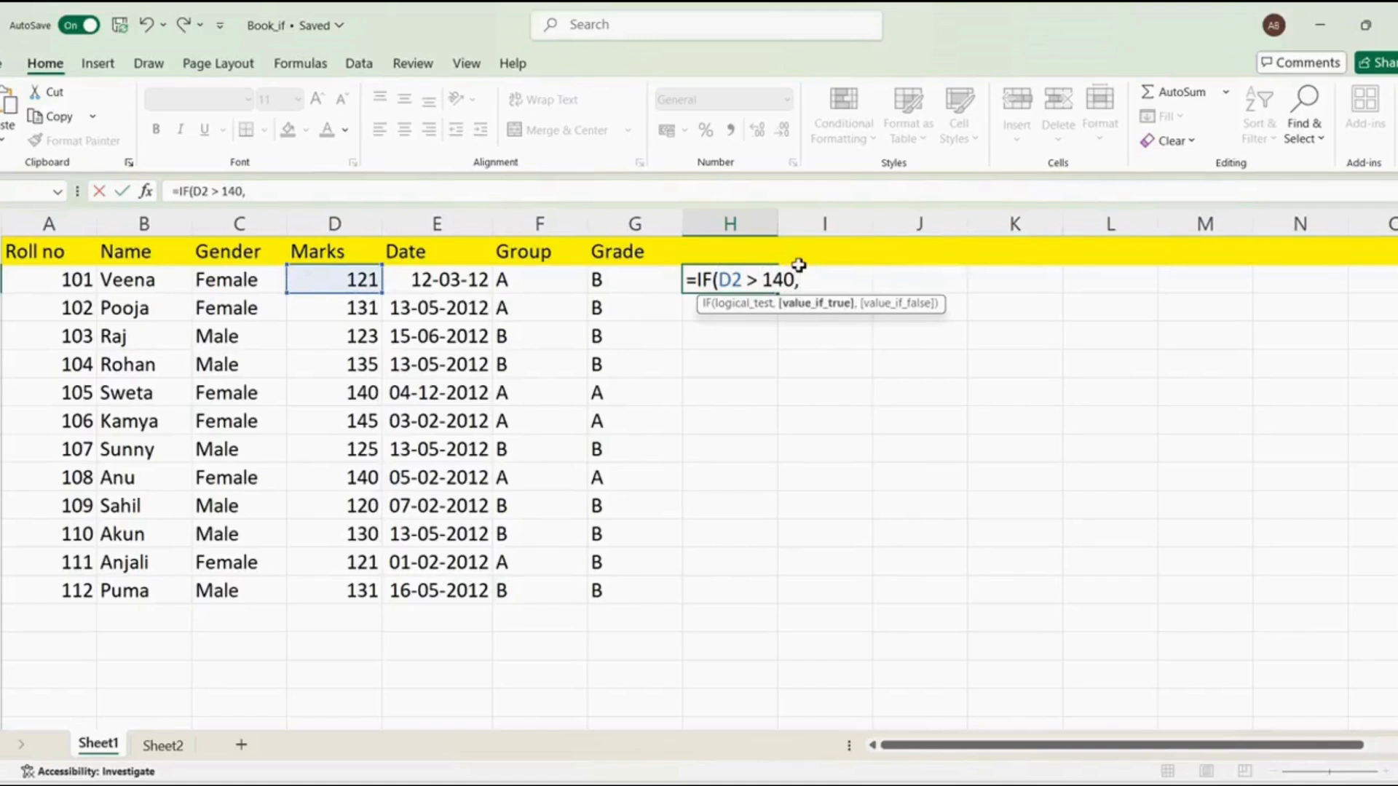
type("\"\"")
type("A")
type(",")
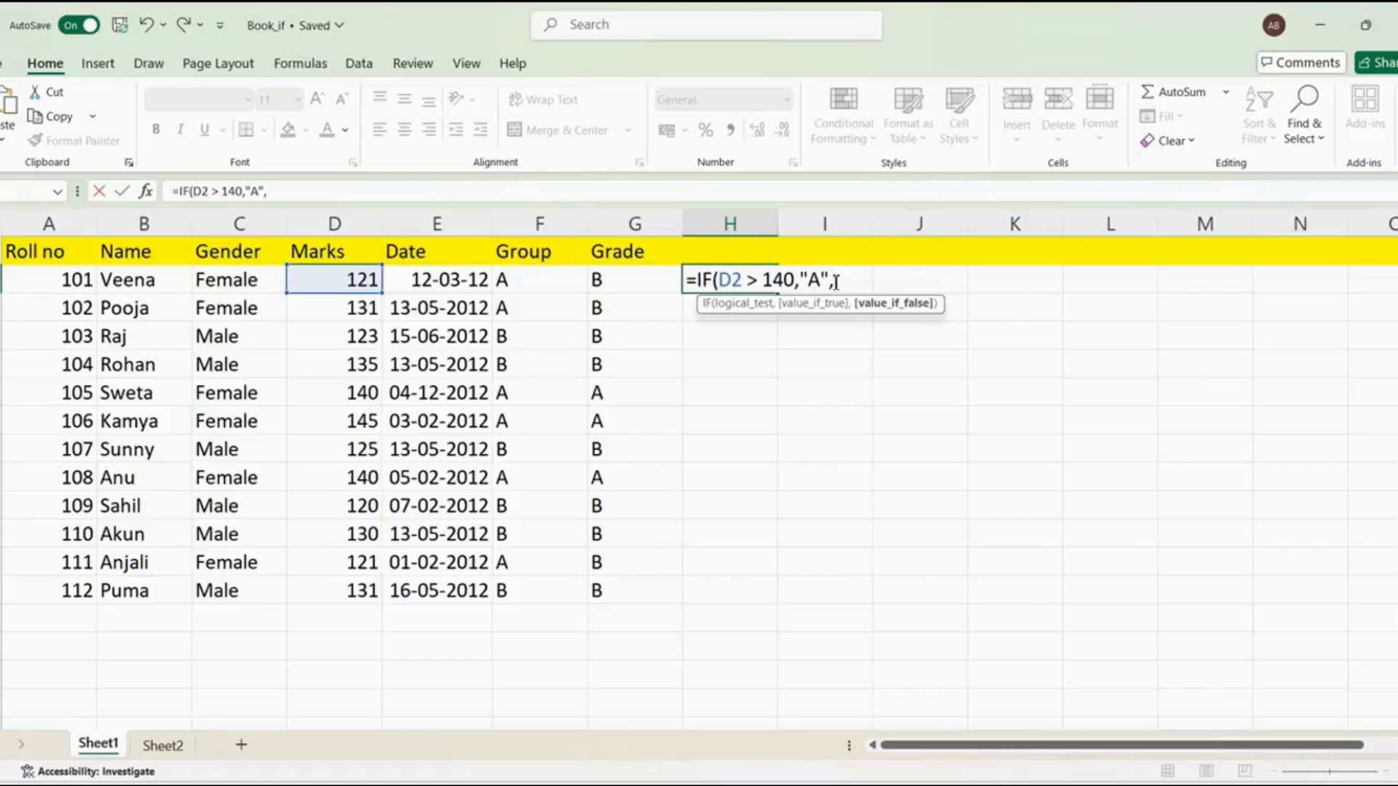
Nest a second IF as the false value in the H2 formula, returning "B" when D2 > 130
type("I")
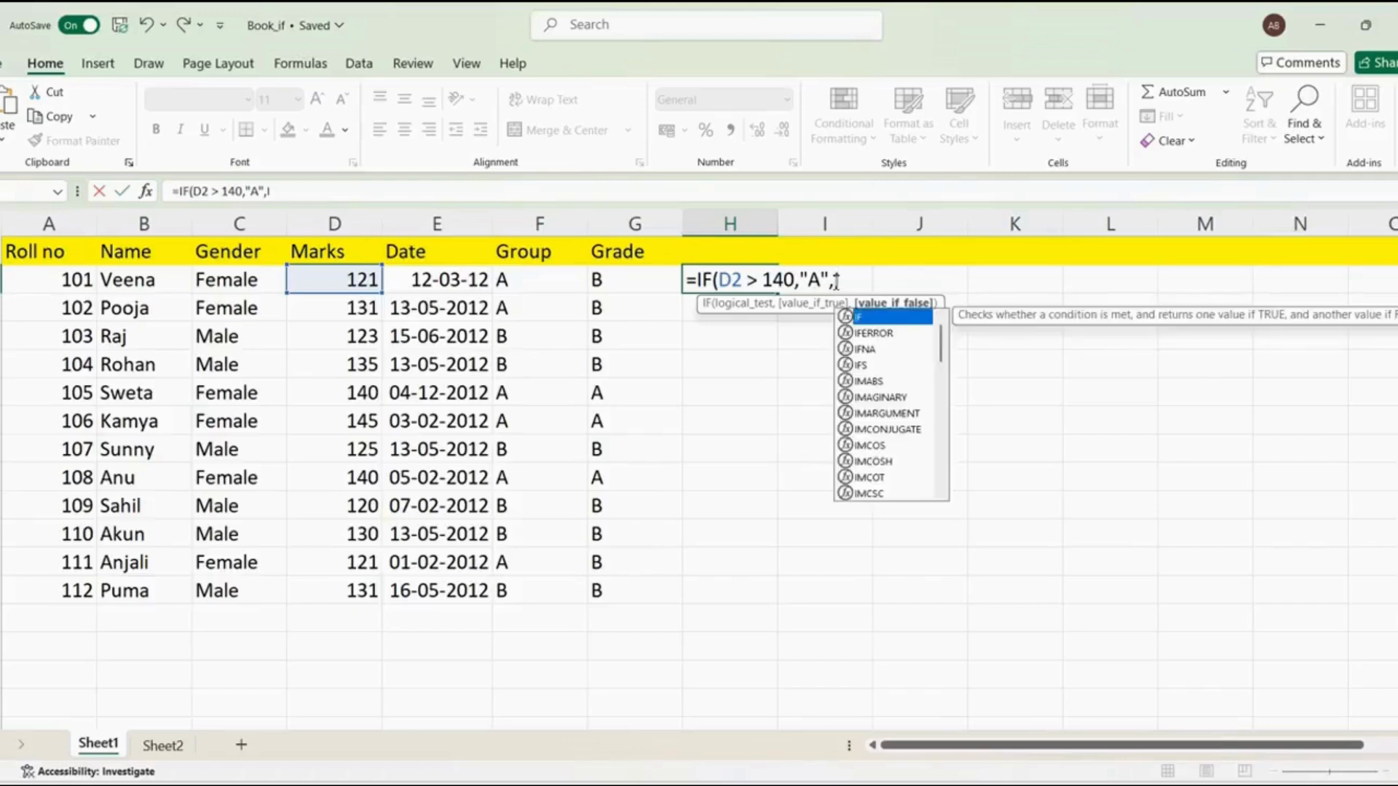
key("Tab")
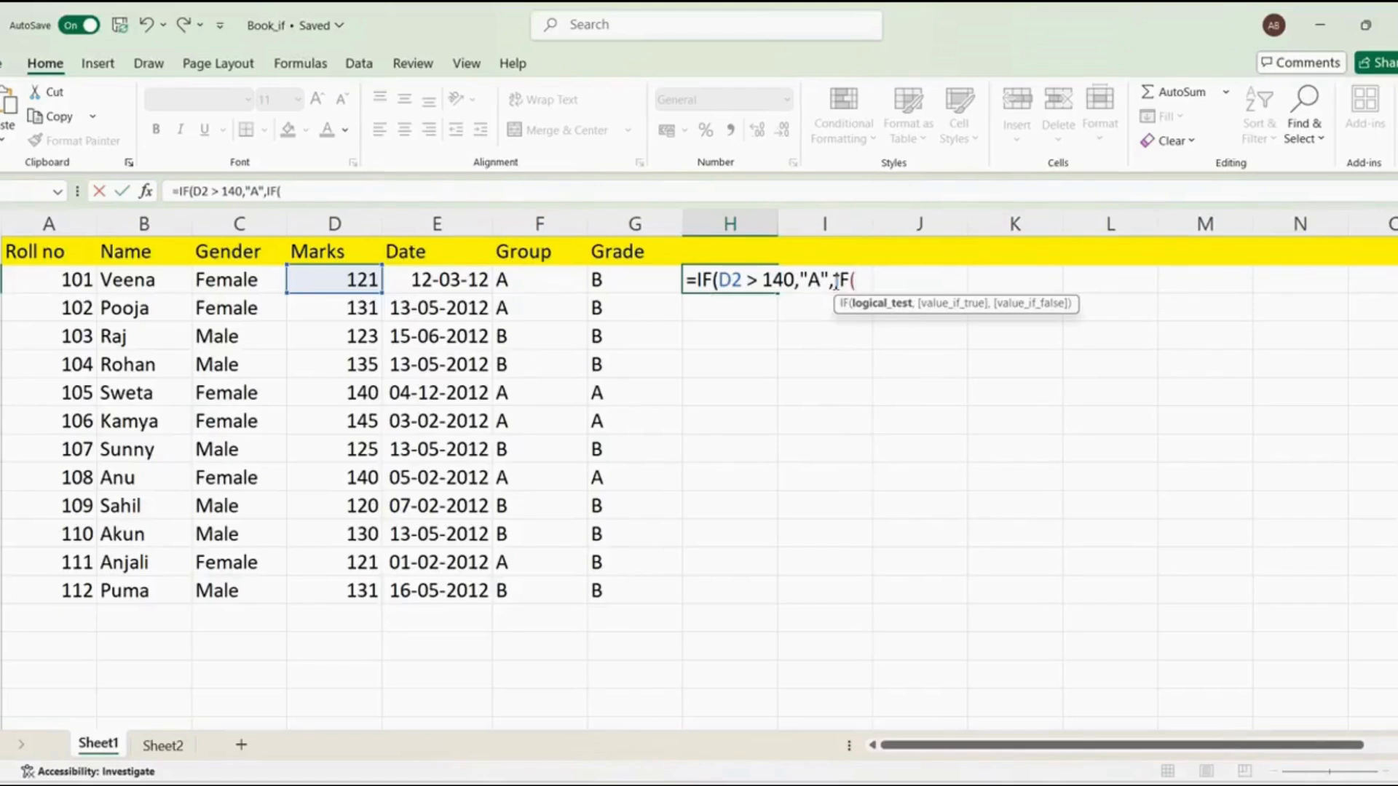
left_click(370, 281)
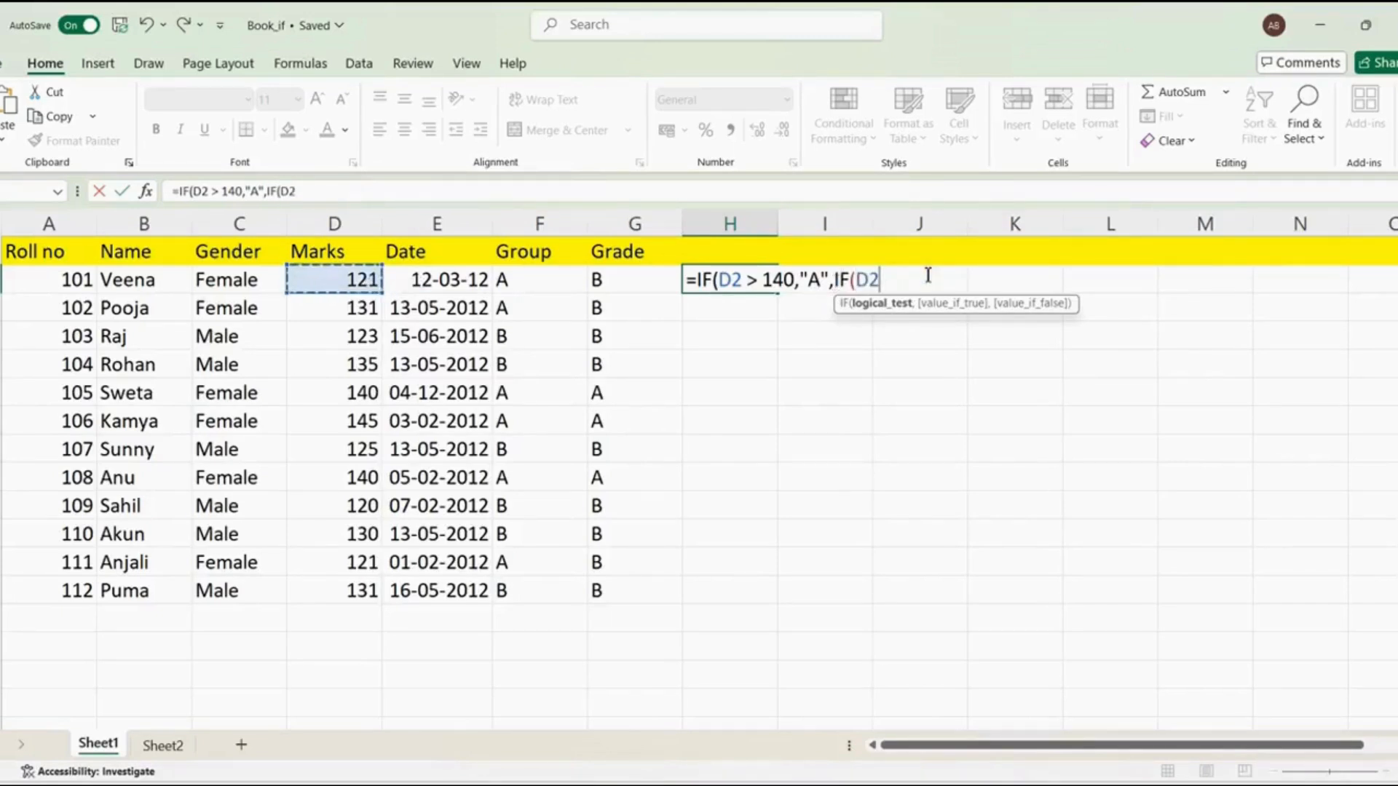
type(">135")
key("BackSpace")
type("0,\"\"")
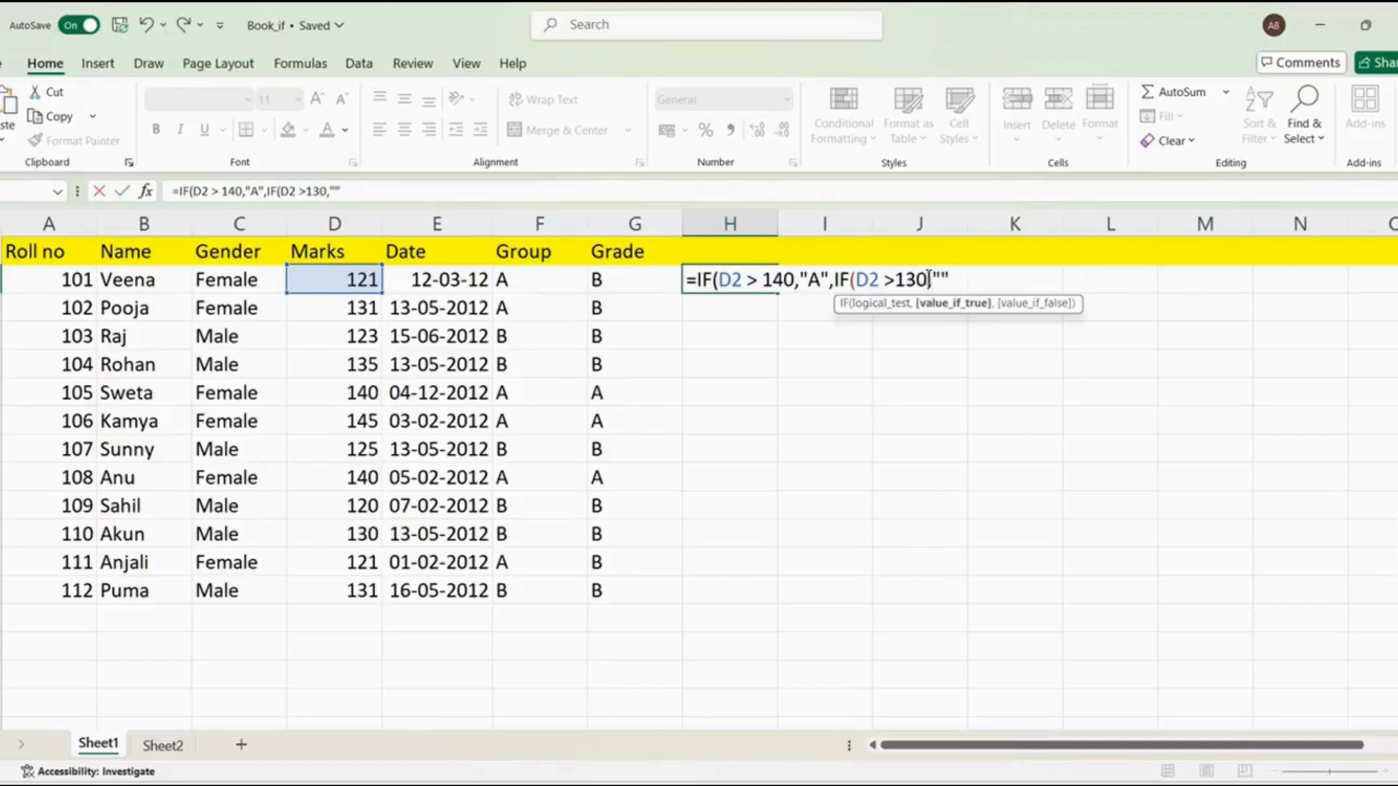
key("Left")
type("B")
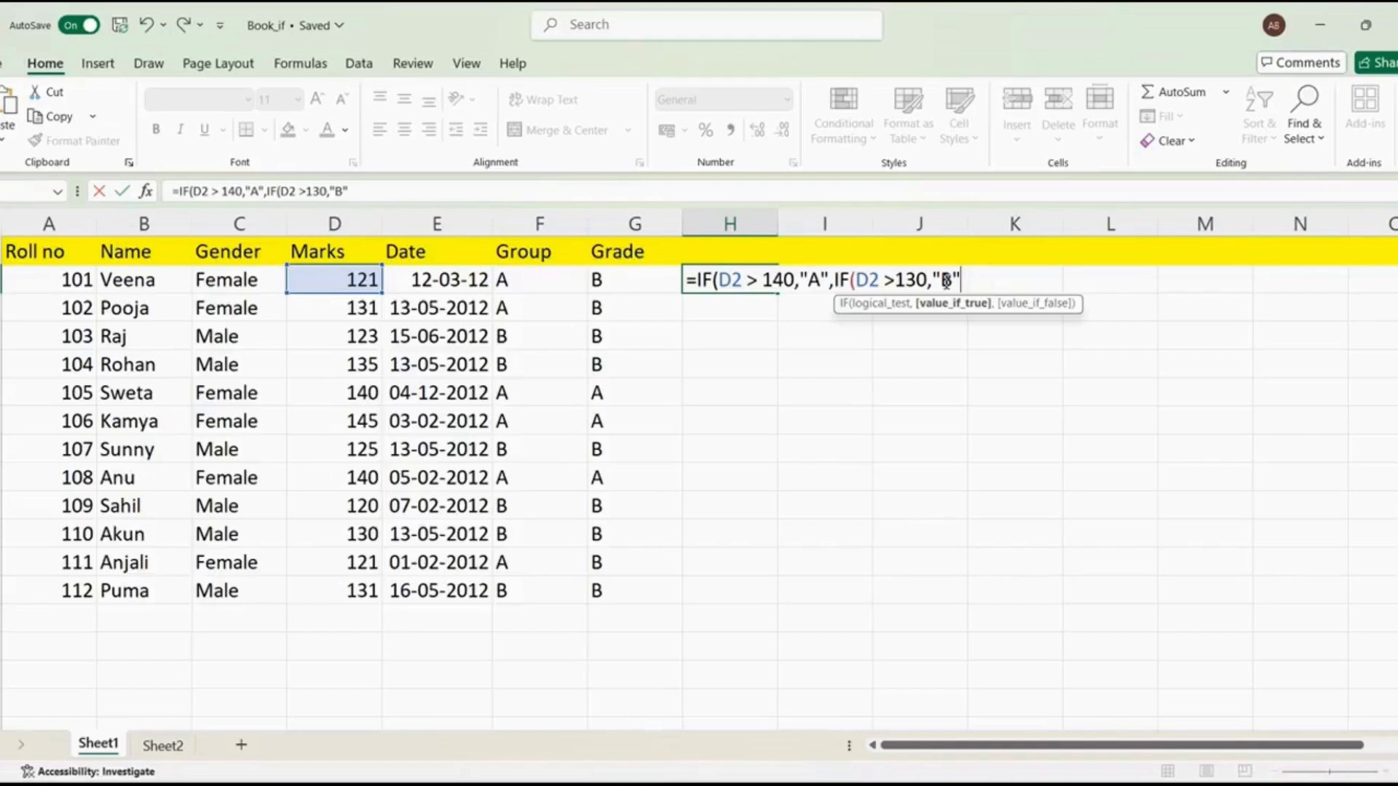
type(",")
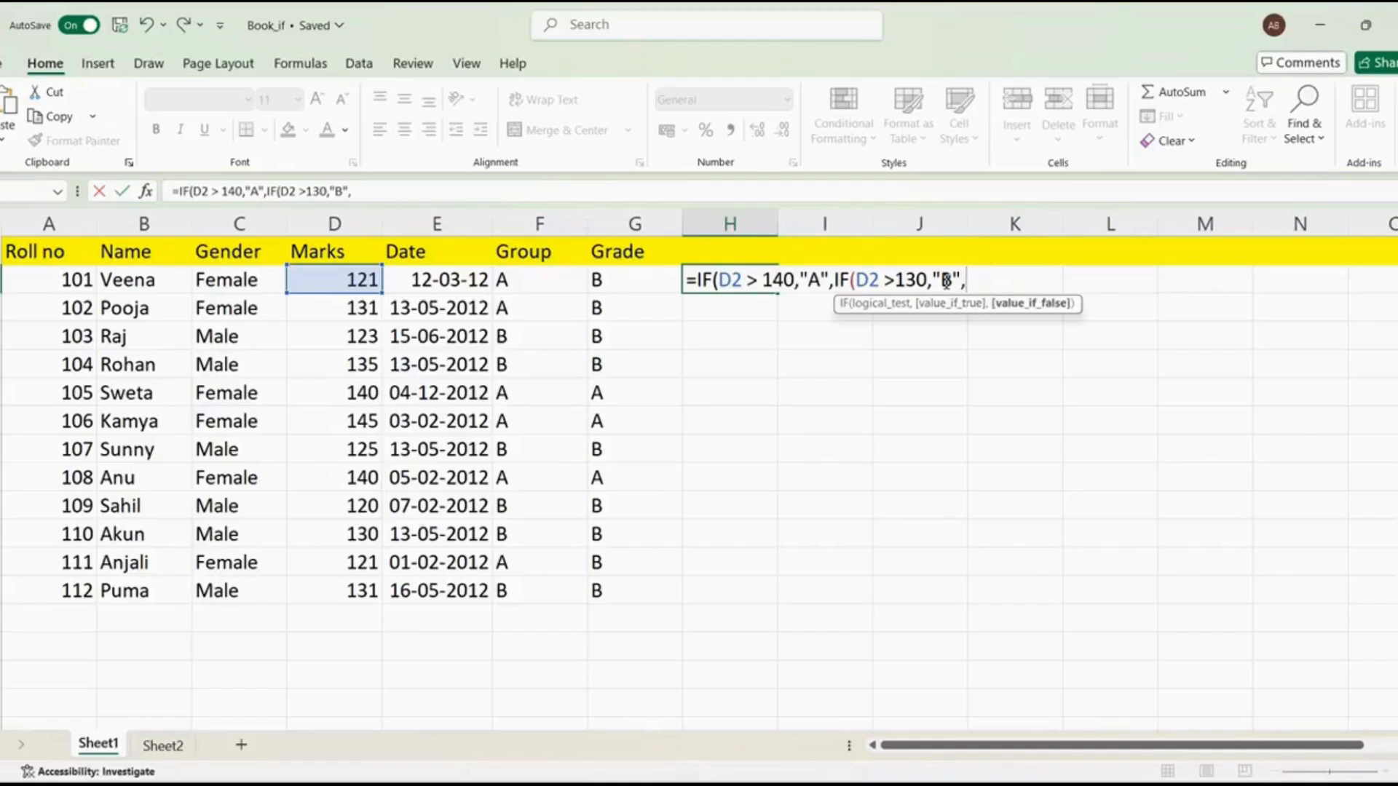
Nest a third IF as the next false value in the H2 formula, returning "C" when D2 > 120
type("IF(")
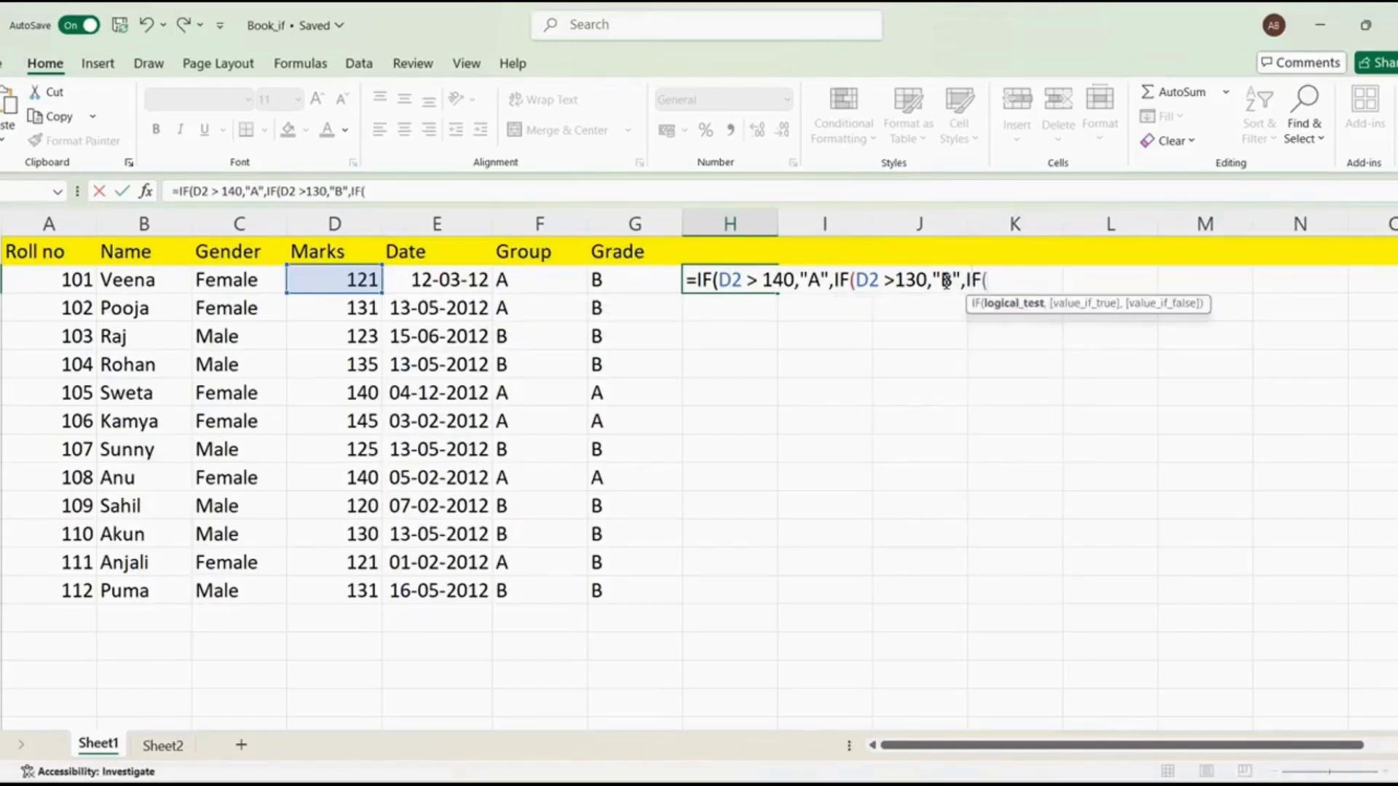
left_click(350, 279)
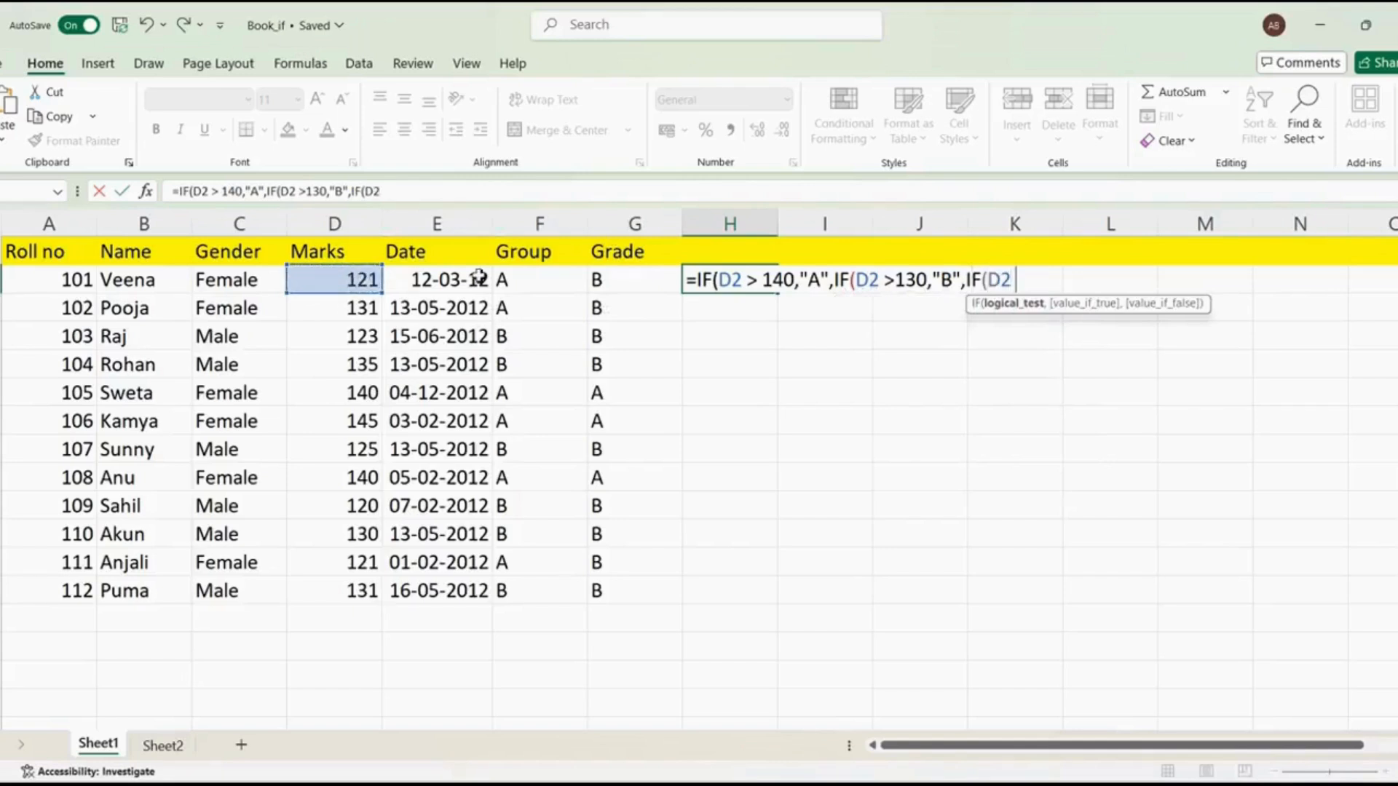
type("> 120,")
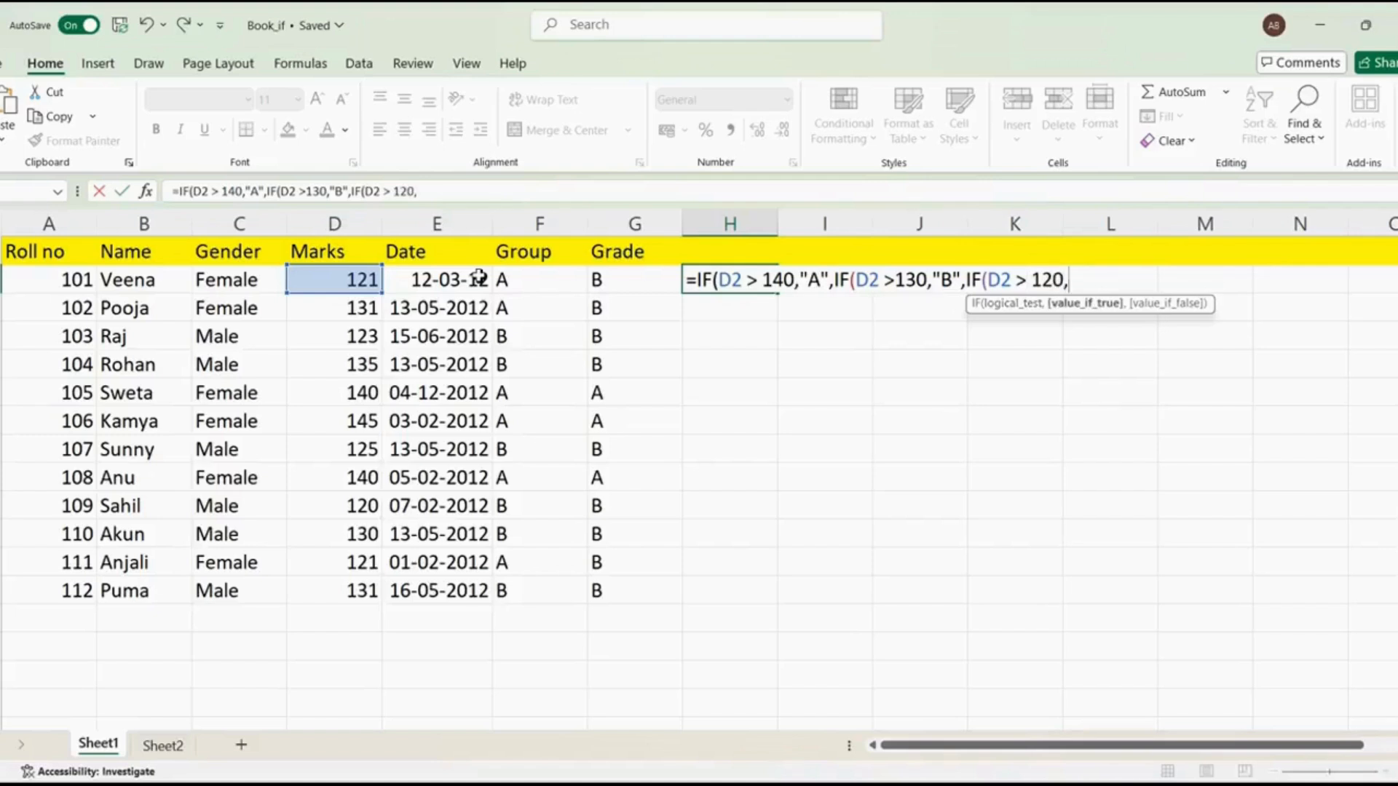
type("\"\"")
key("Left")
type("C\",")
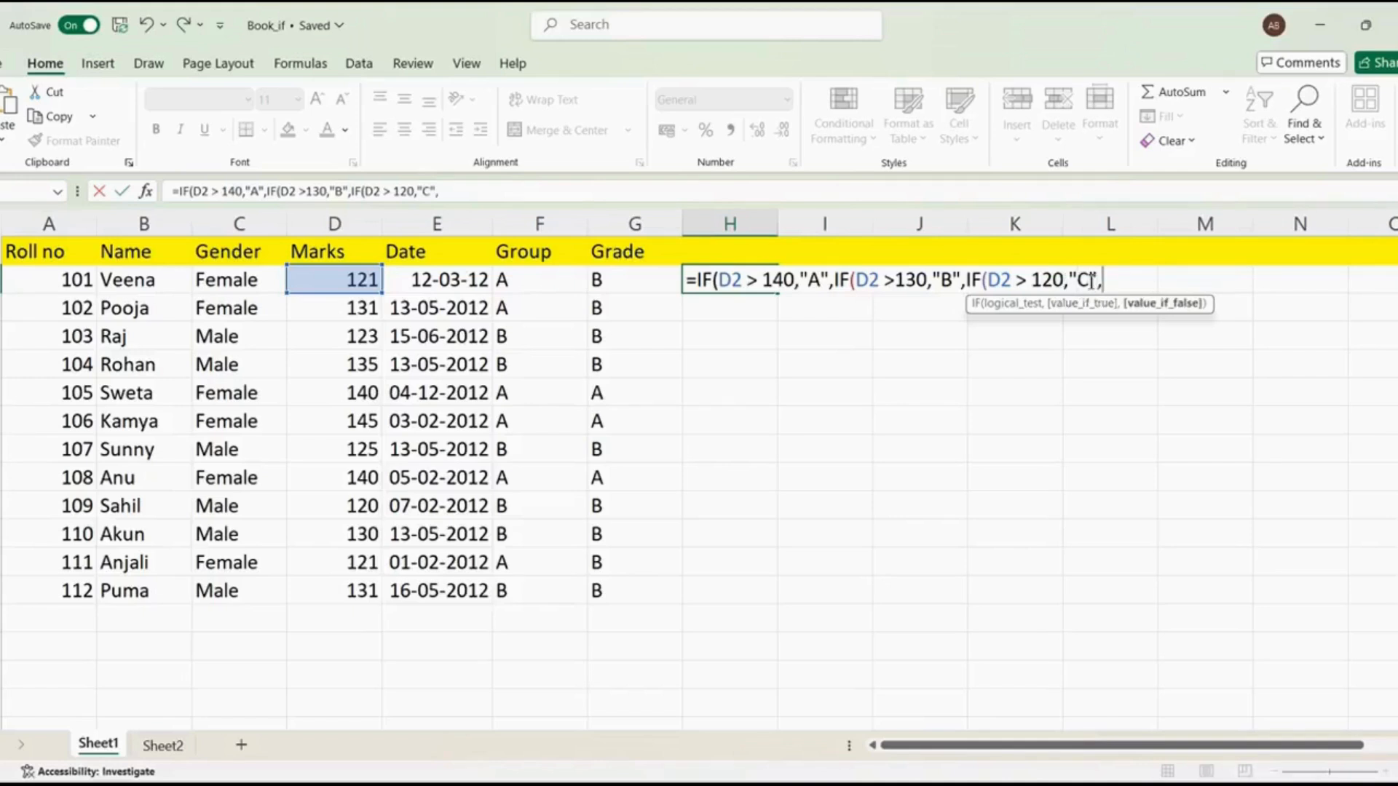
Complete the nested H2 formula with "Fail" as the final false value, and fill it down to H13
type("\"Fail\")")
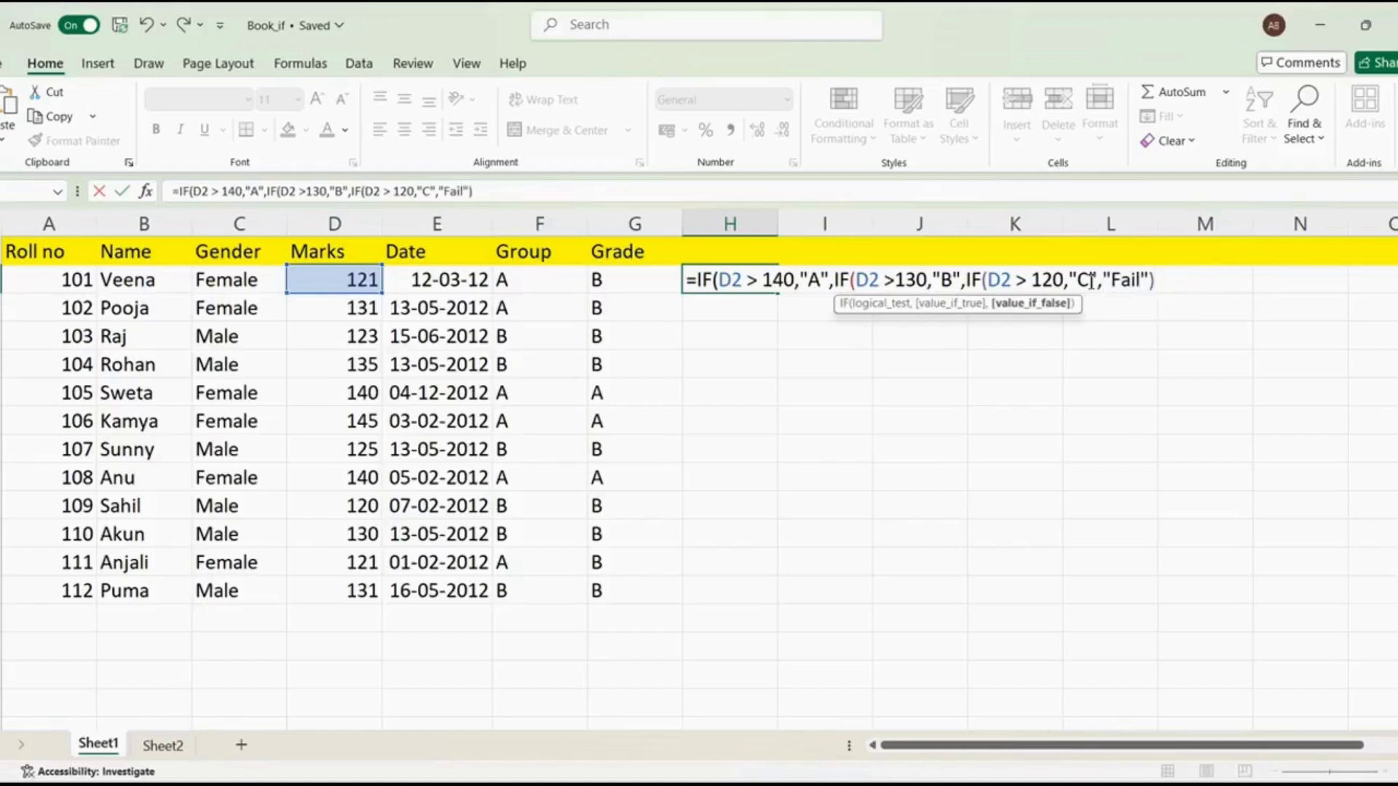
type(")")
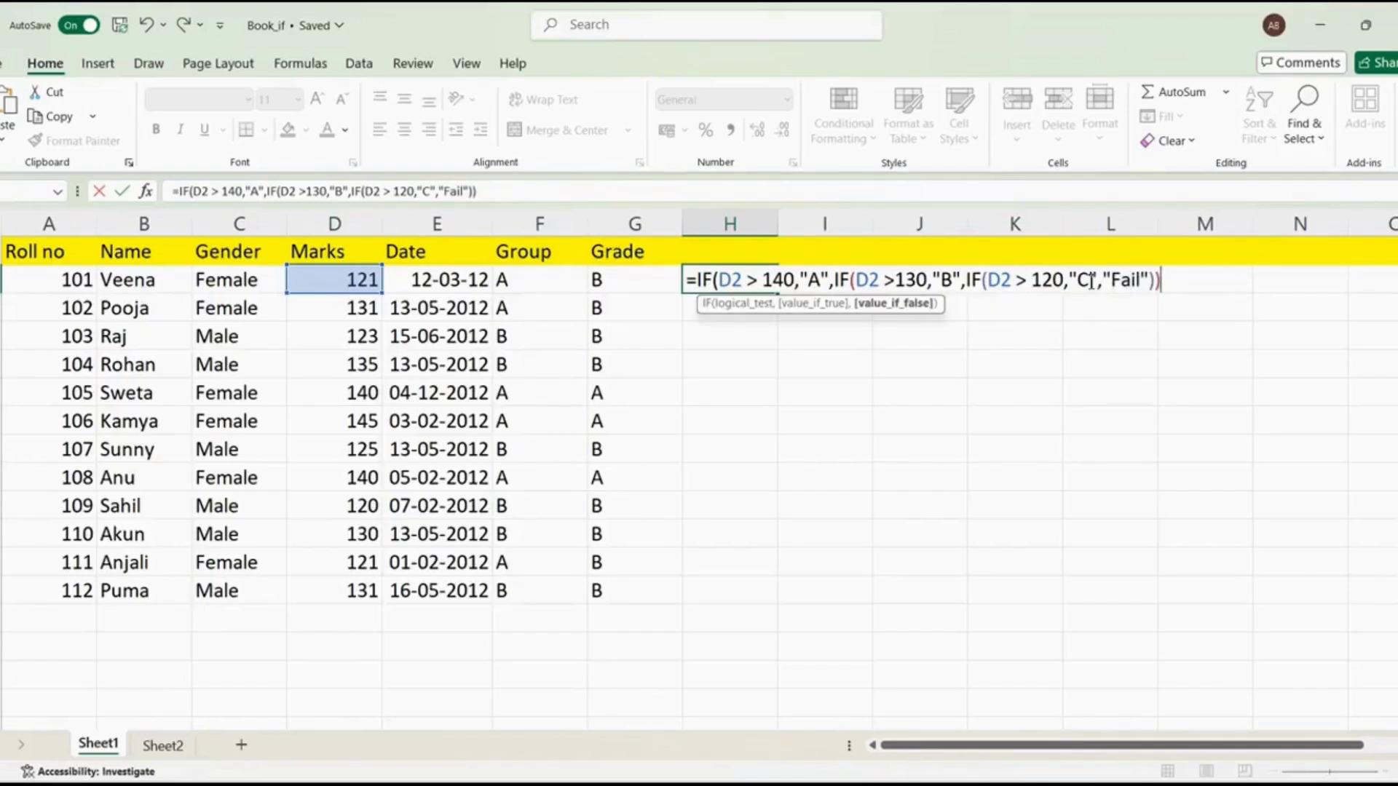
type(")")
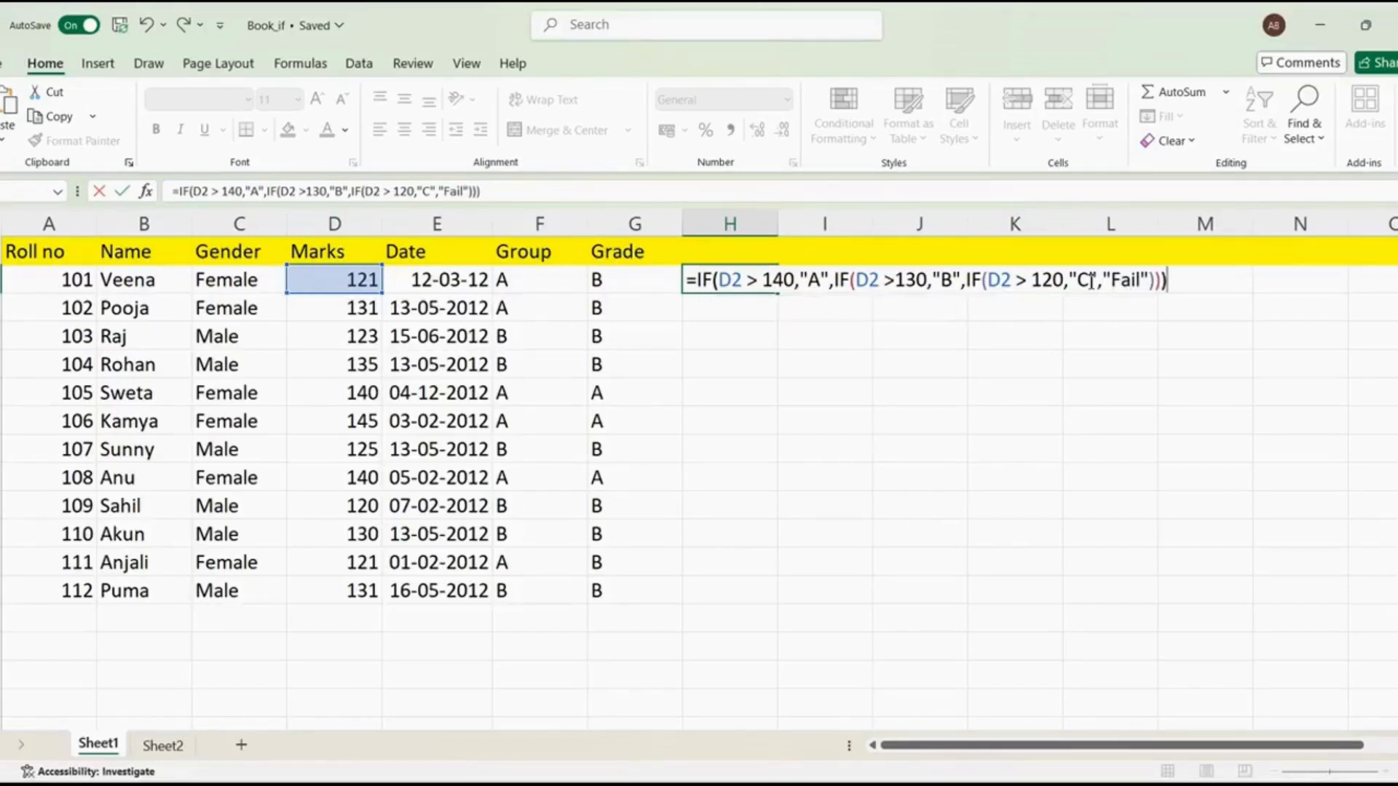
key("Return")
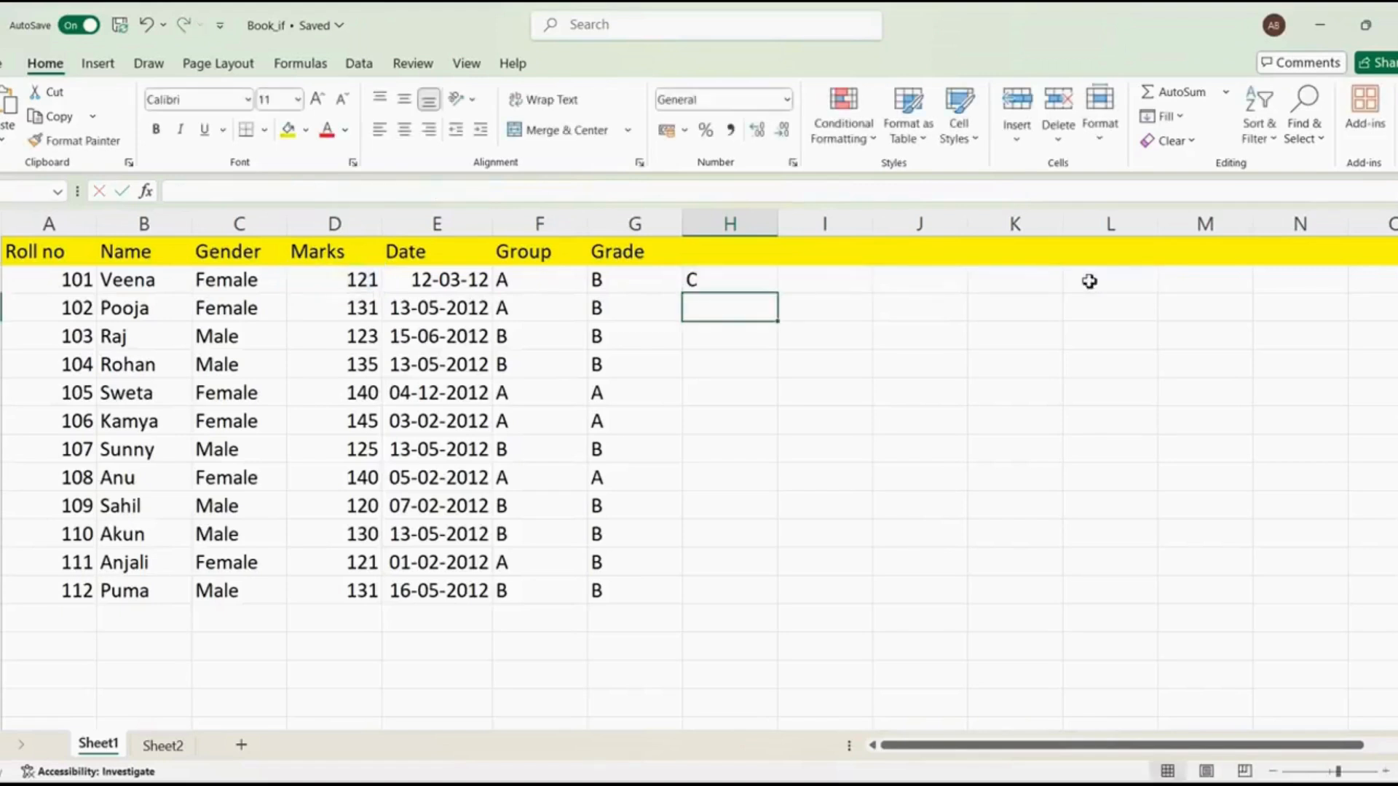
left_click(734, 277)
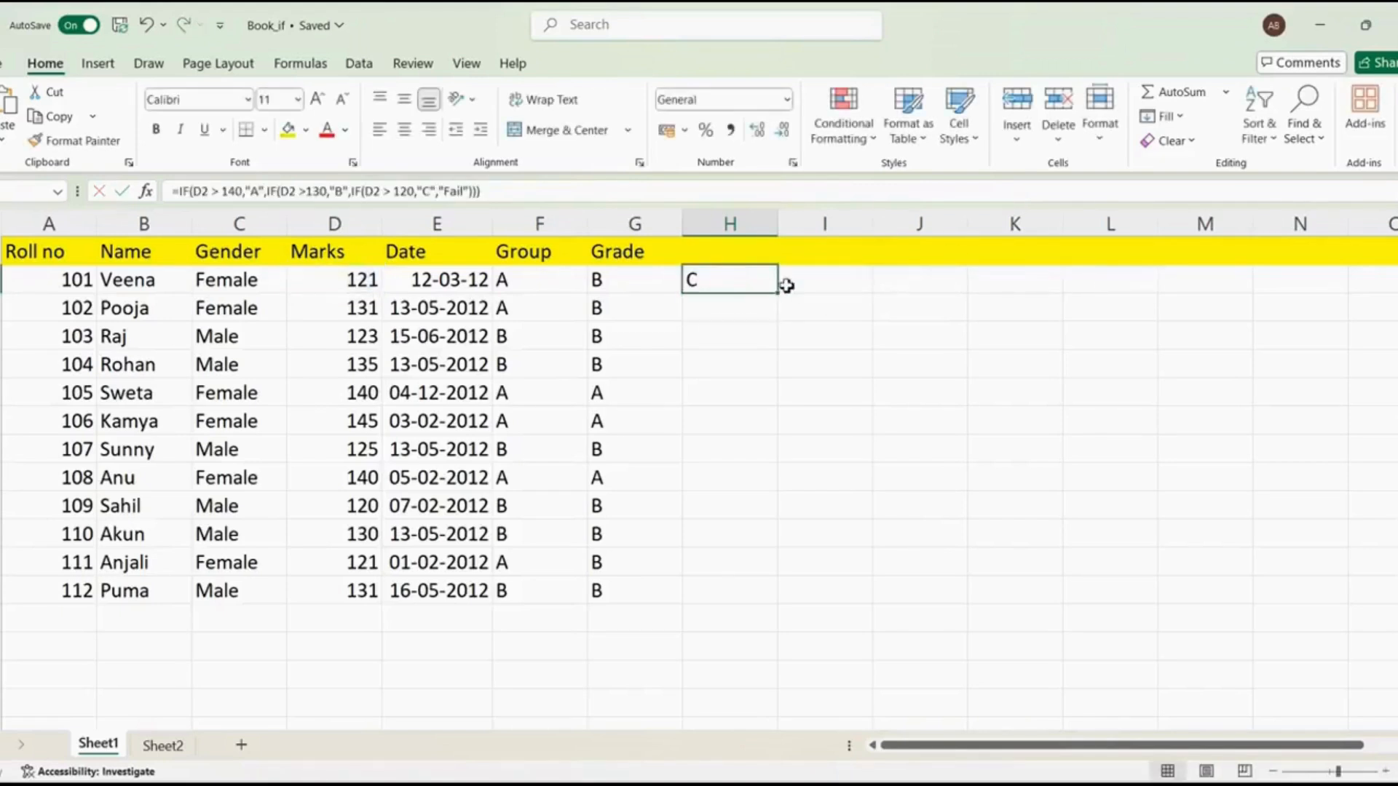
left_click_drag(778, 292, 743, 597)
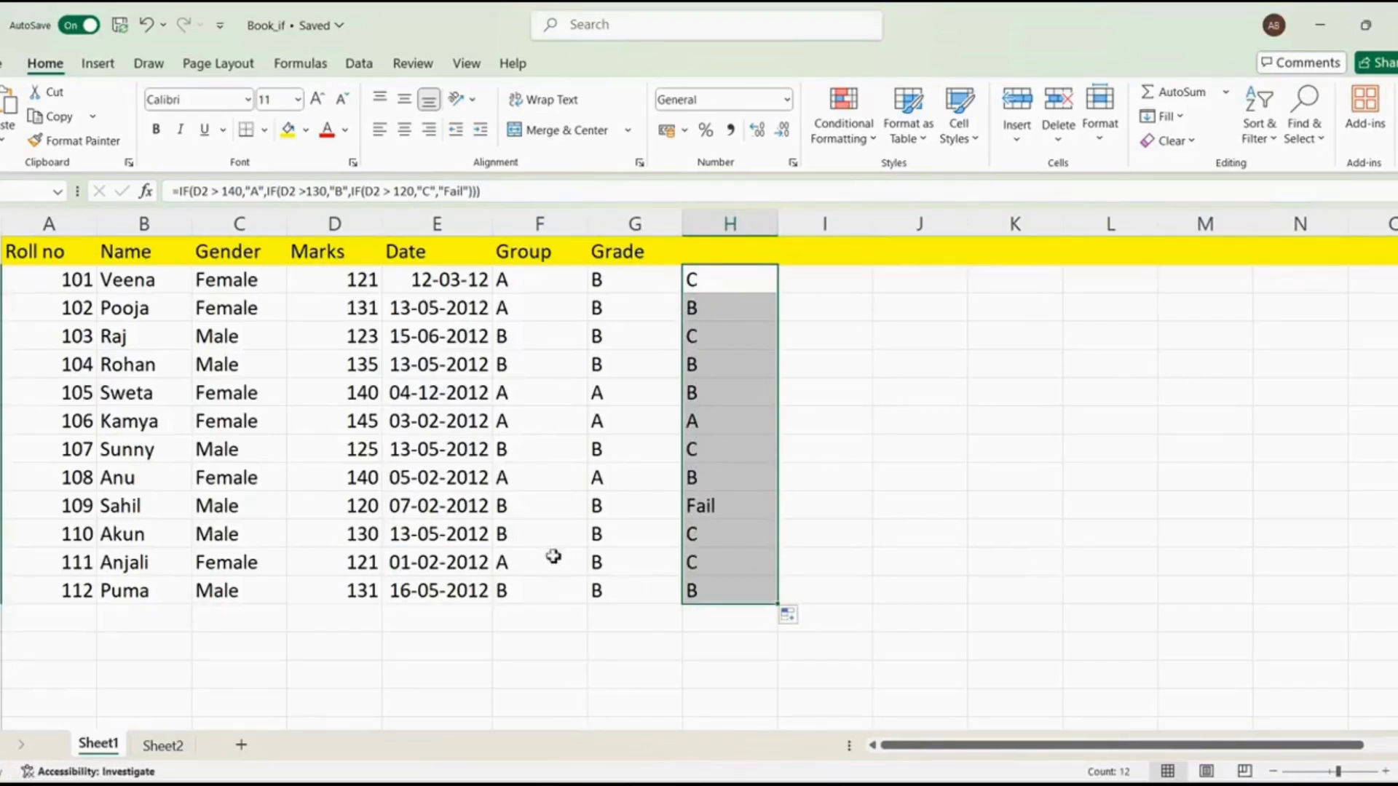
Start an IF formula in I2 with E2 from the Date column as the tested cell
left_click(807, 284)
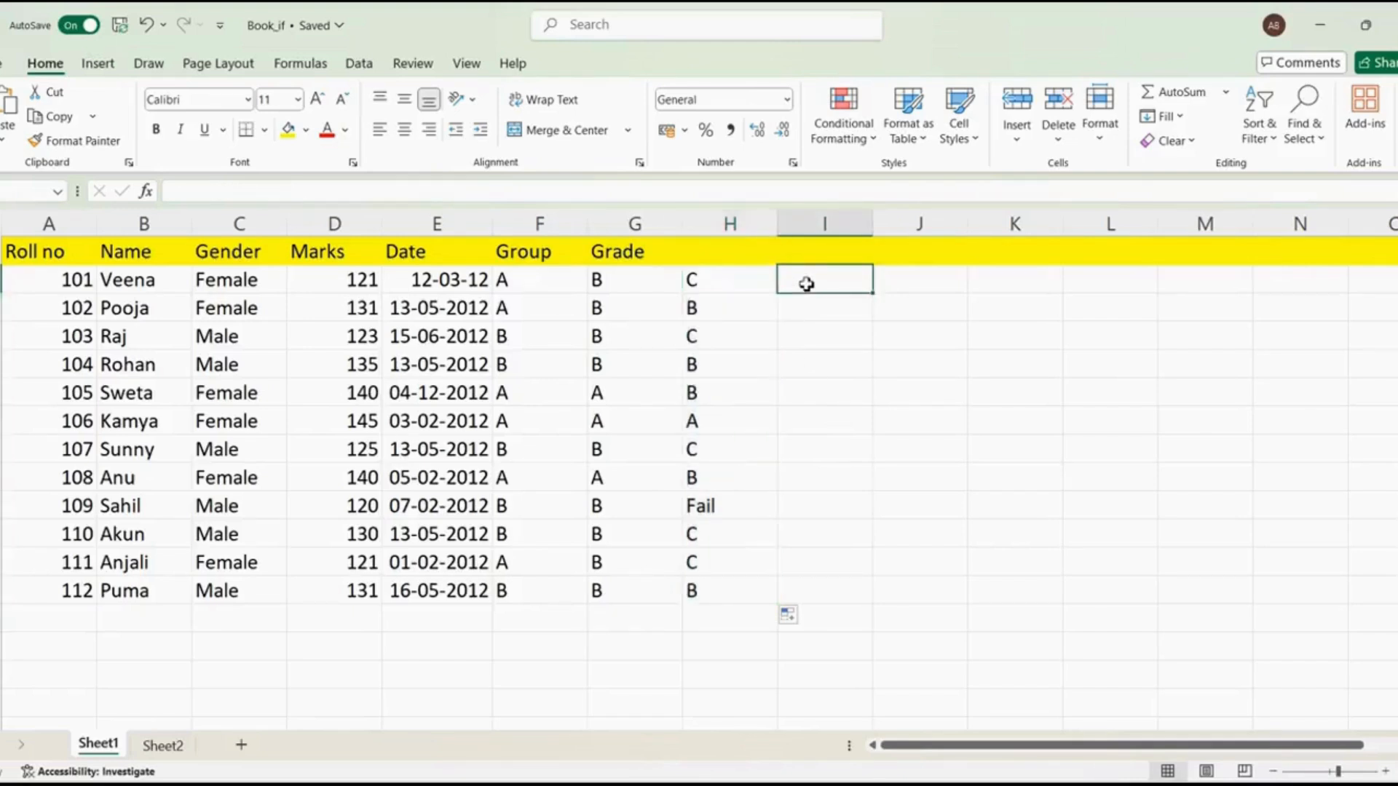
double_click(806, 284)
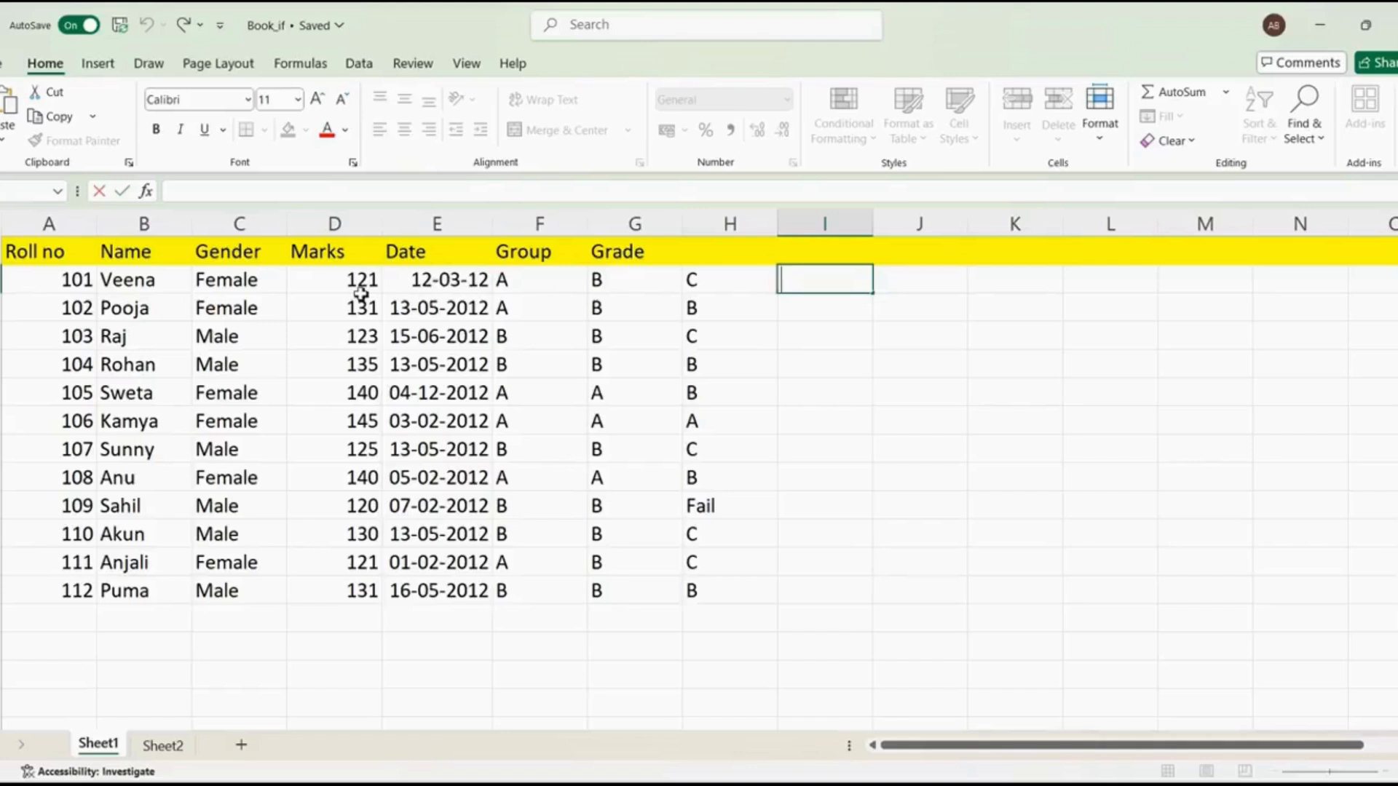
type("=if")
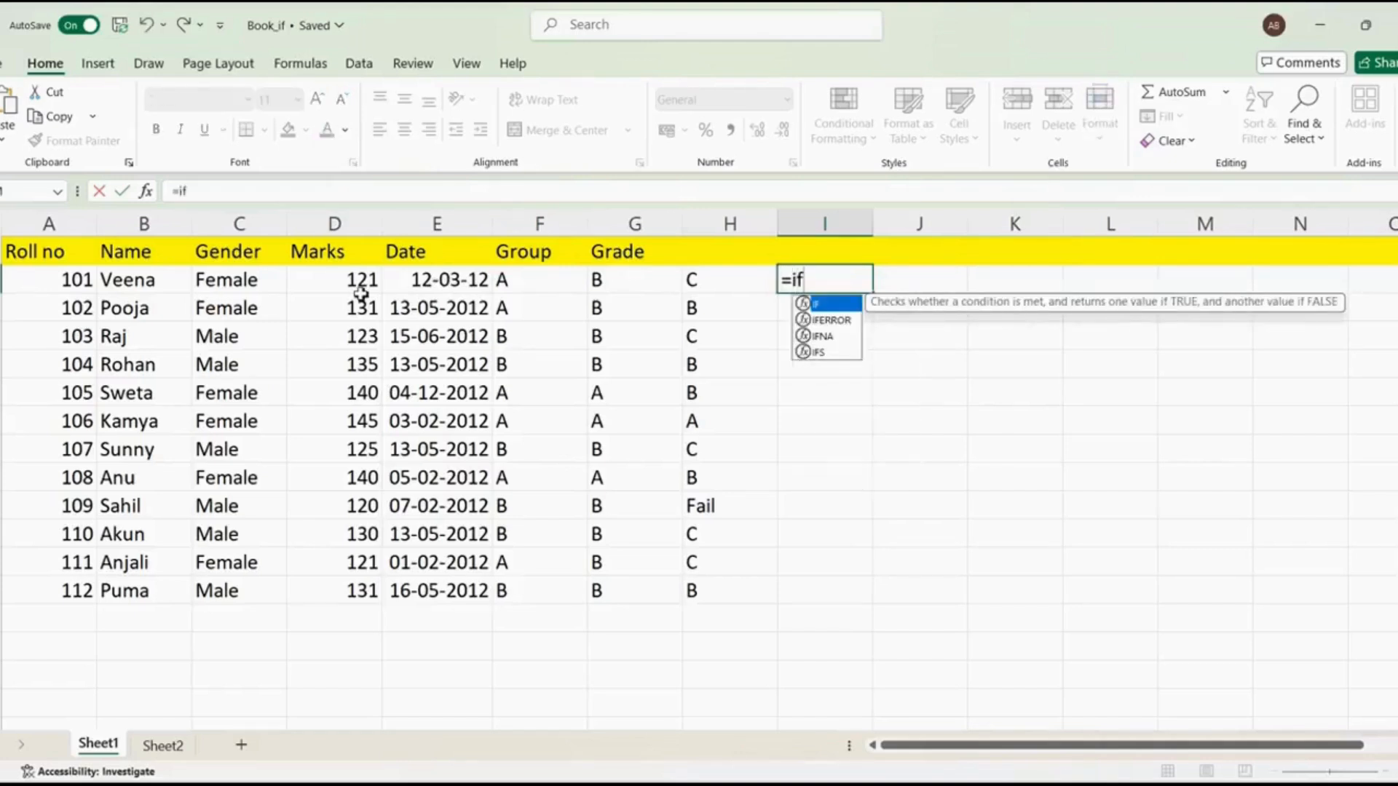
key("Tab")
type("(")
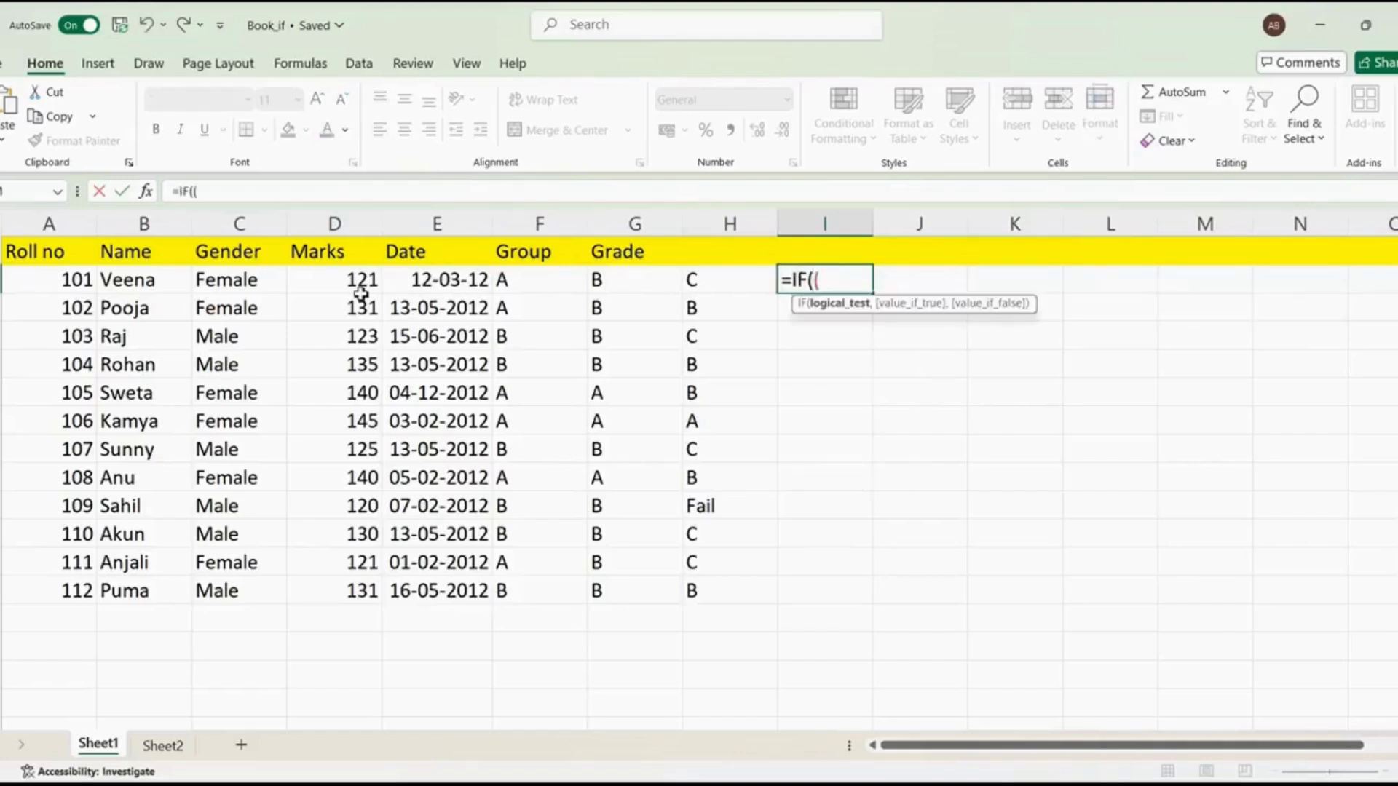
key("BackSpace")
left_click(393, 281)
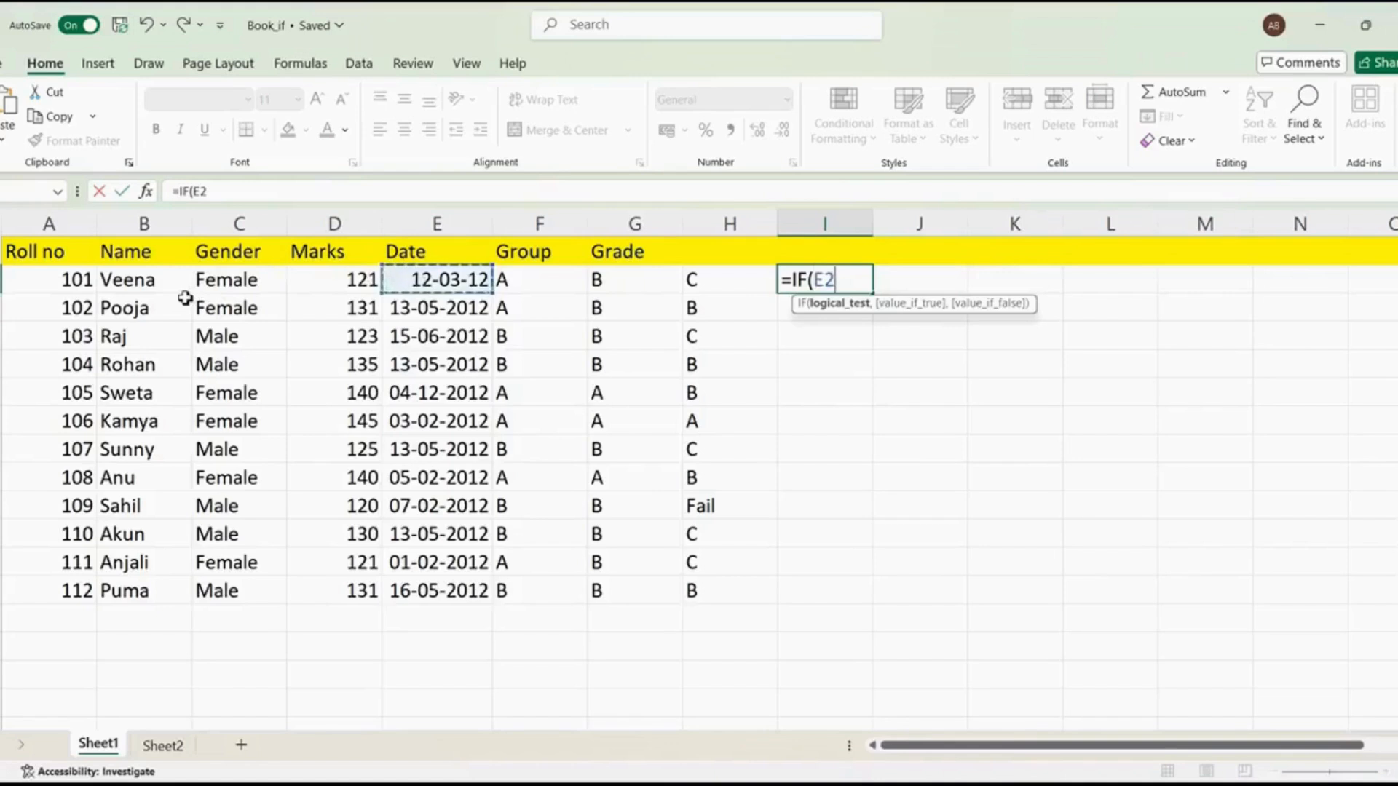
Complete the logical test in I2 by comparing E2 for equality with Date(2012,05,14)
type("=")
type("Date")
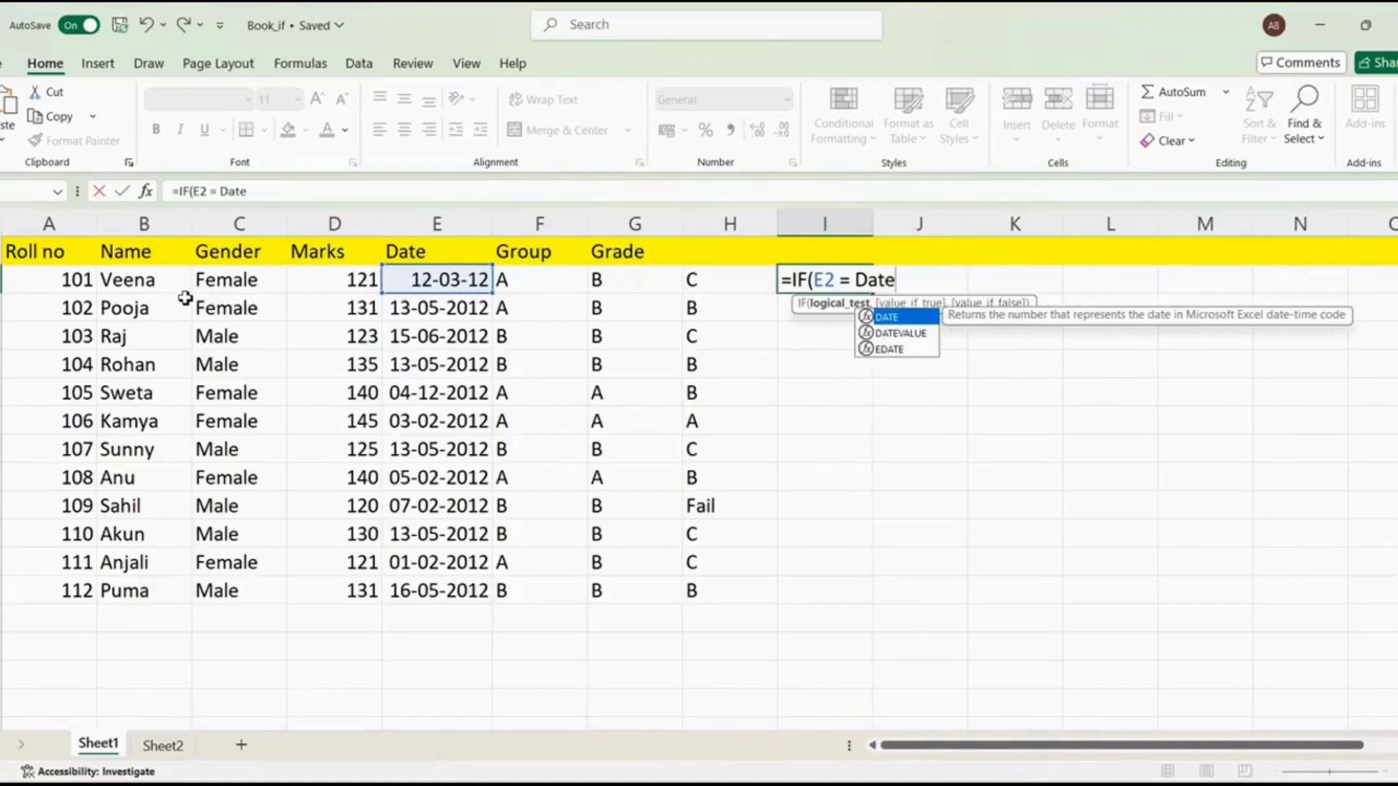
type("(")
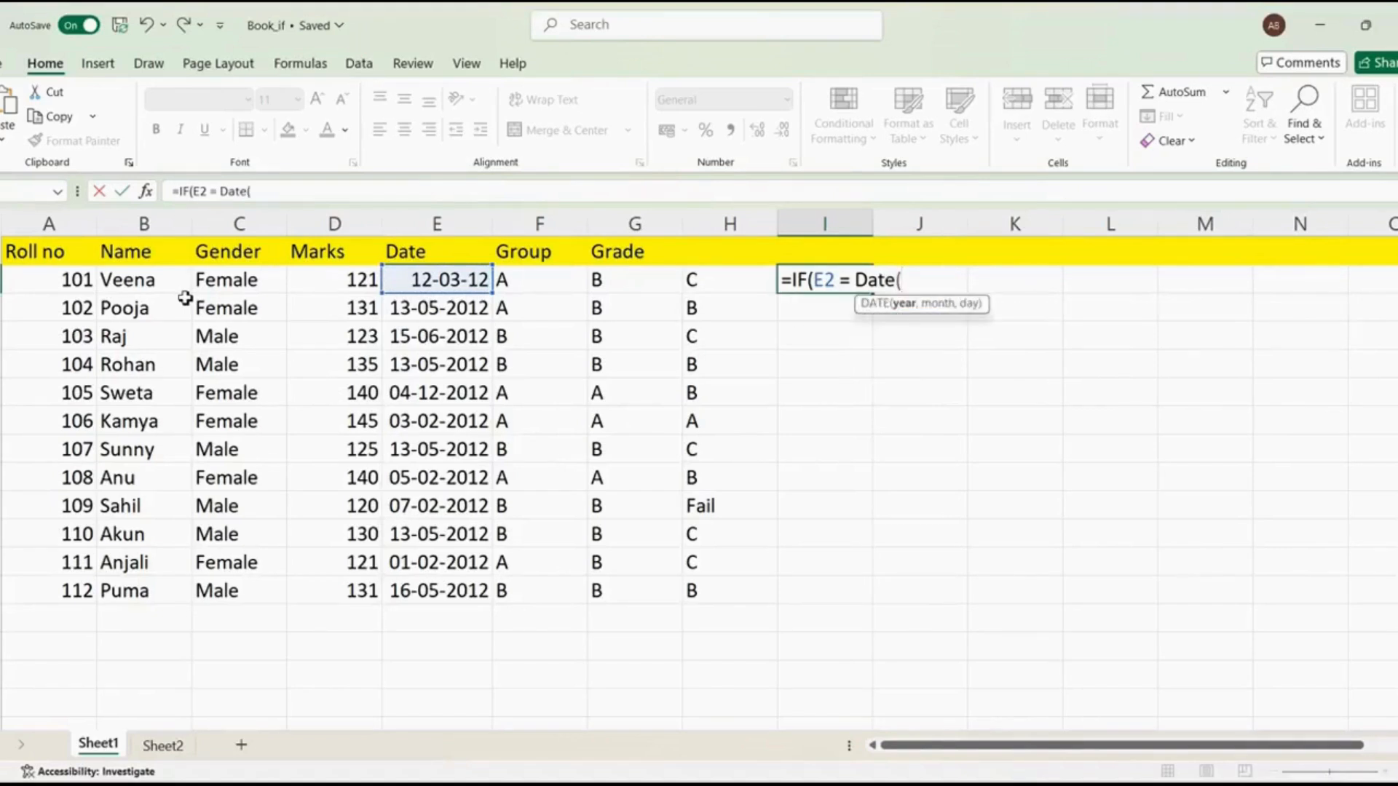
type("2012,")
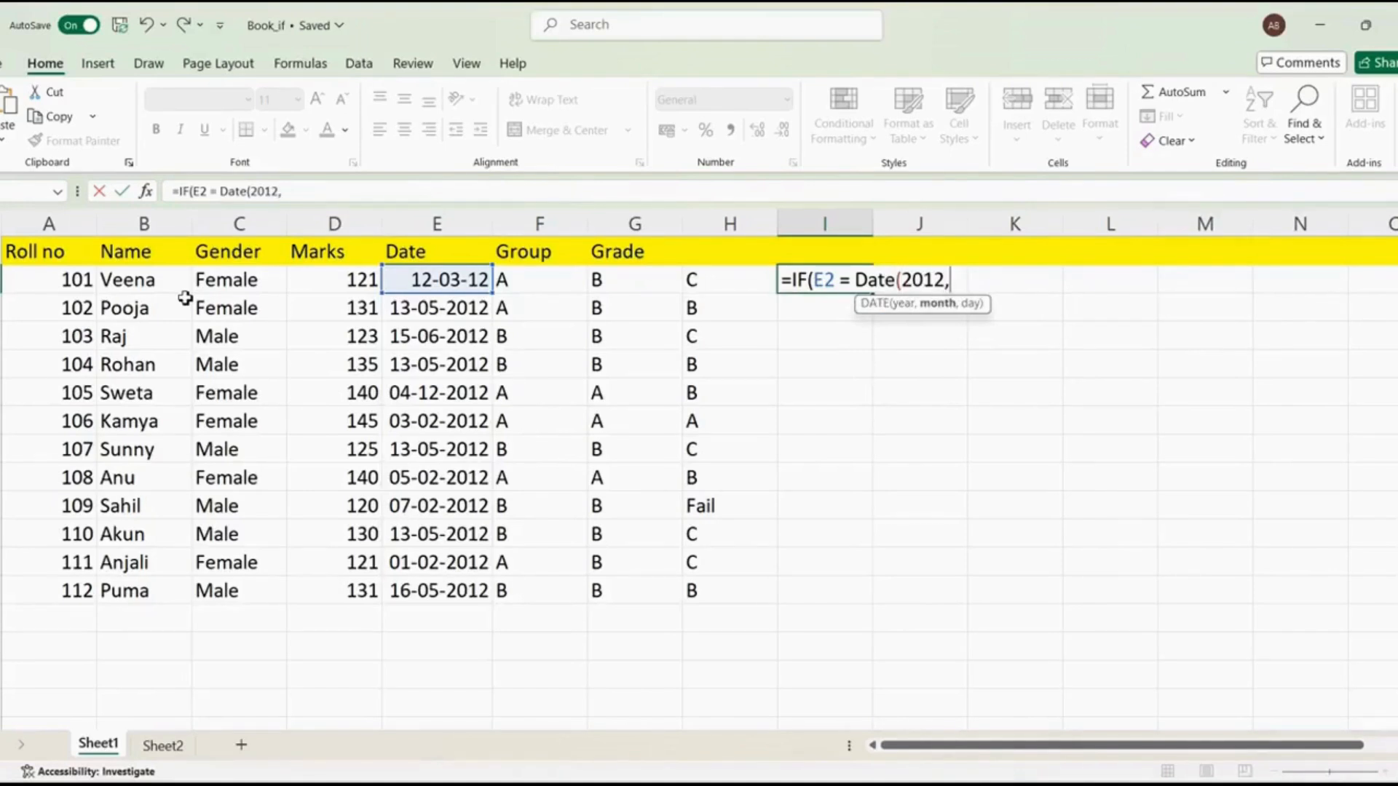
type("05,")
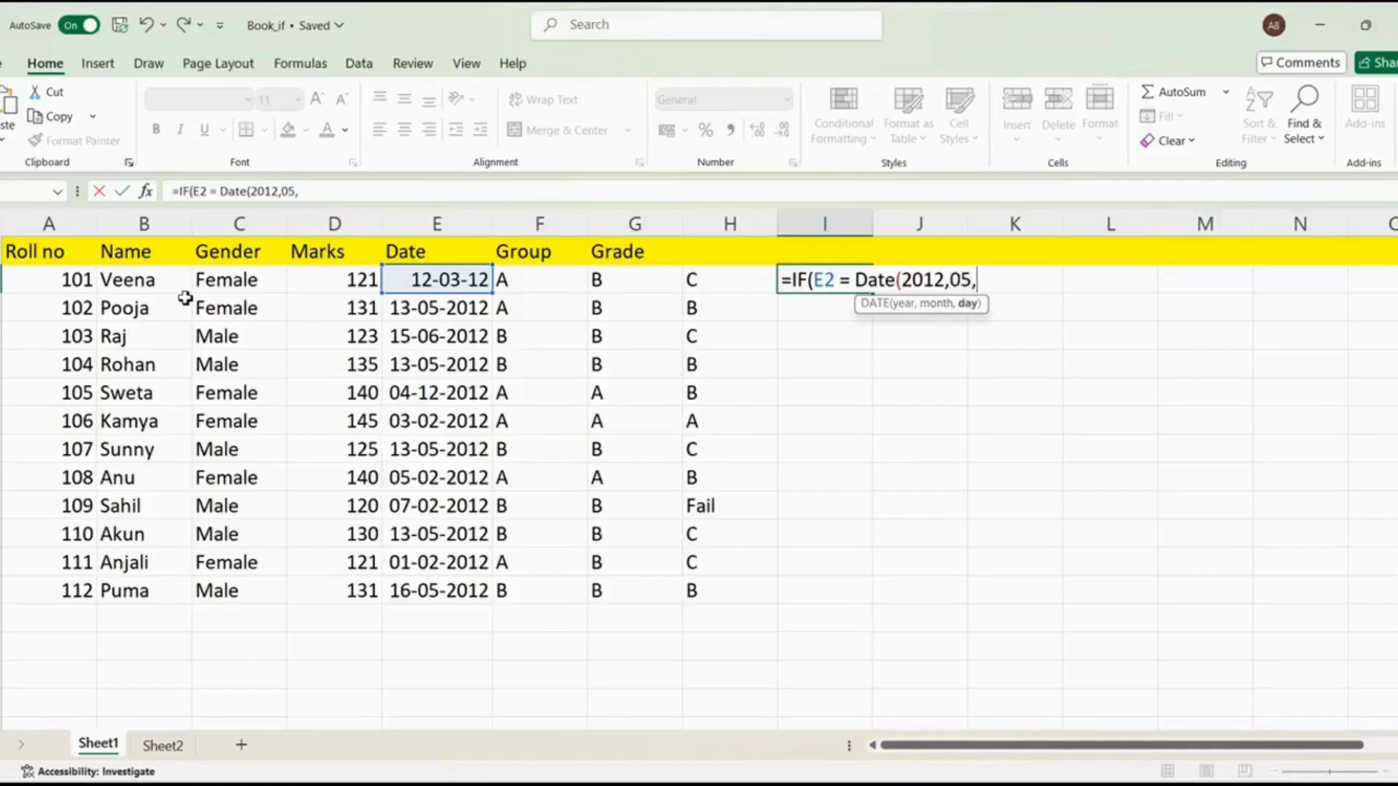
type("14")
type("),")
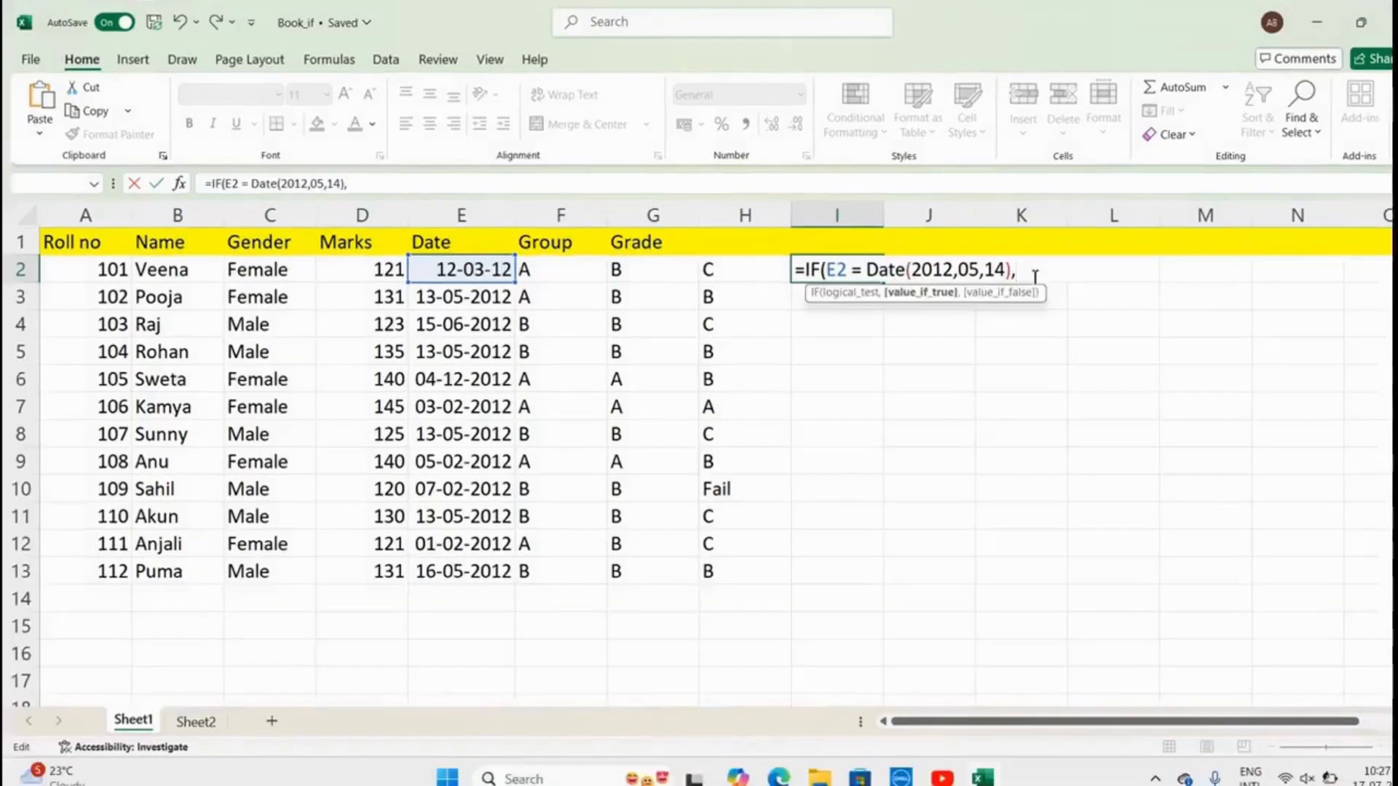
Complete the I2 formula with "Eligible" as the true value and "Not" as the false value
type("\"\"")
type("Eligi")
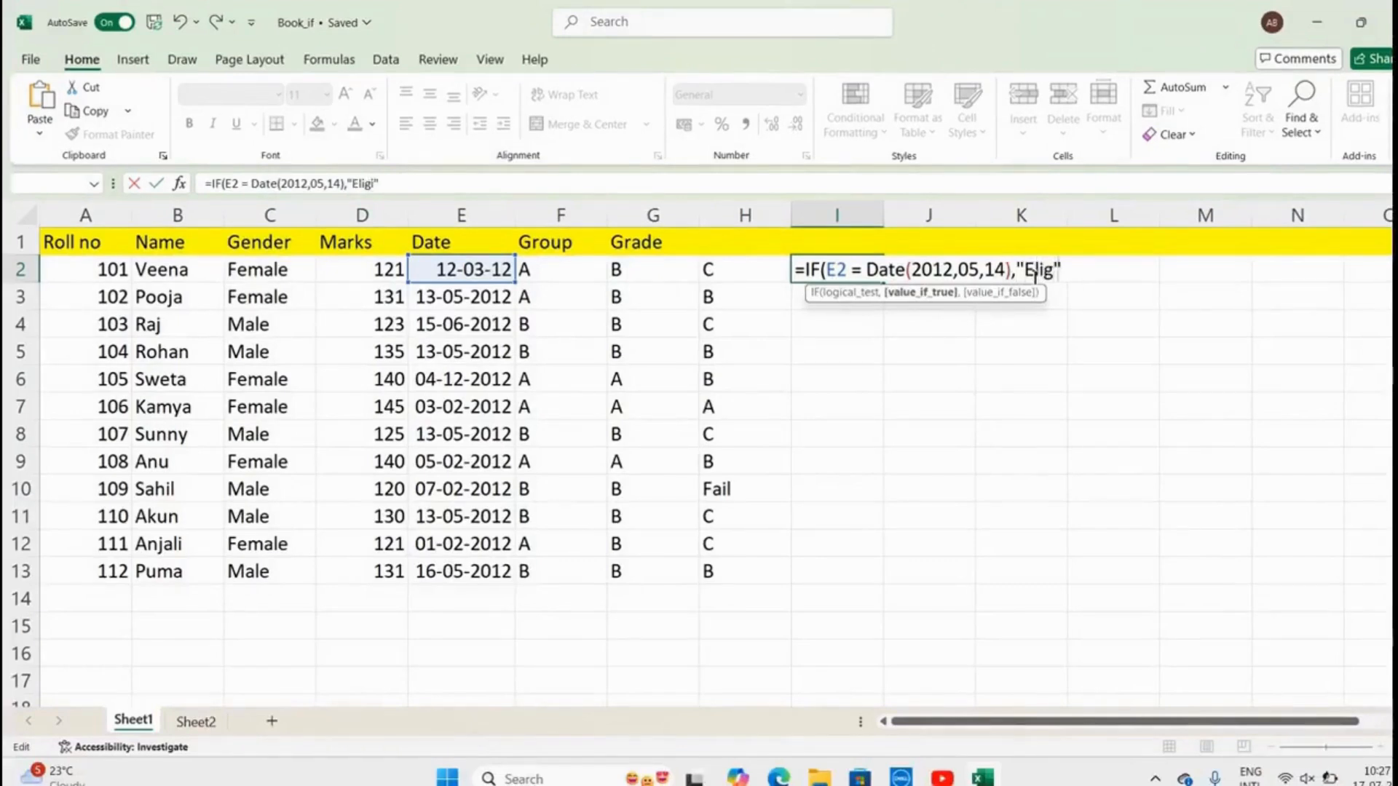
type("ble\",\"Not")
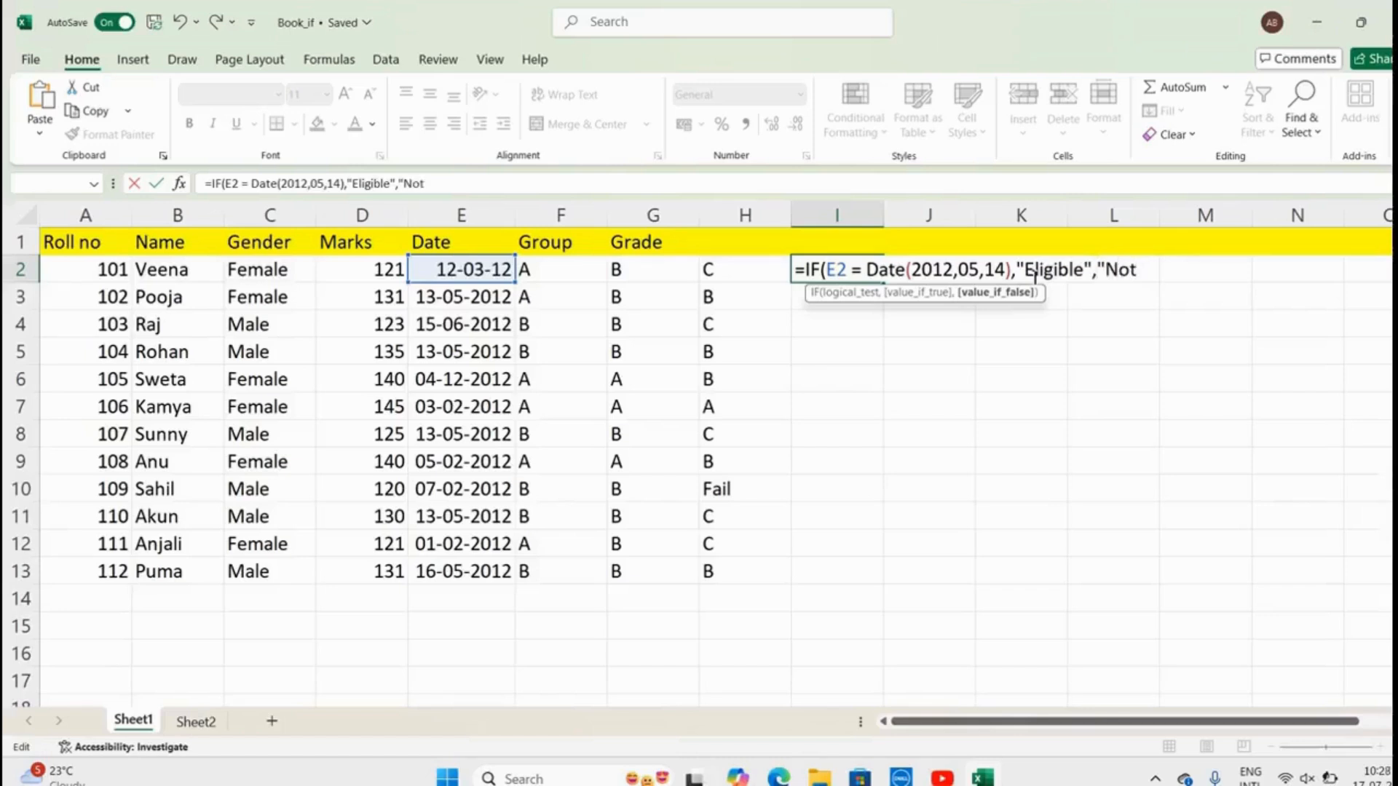
type("\")")
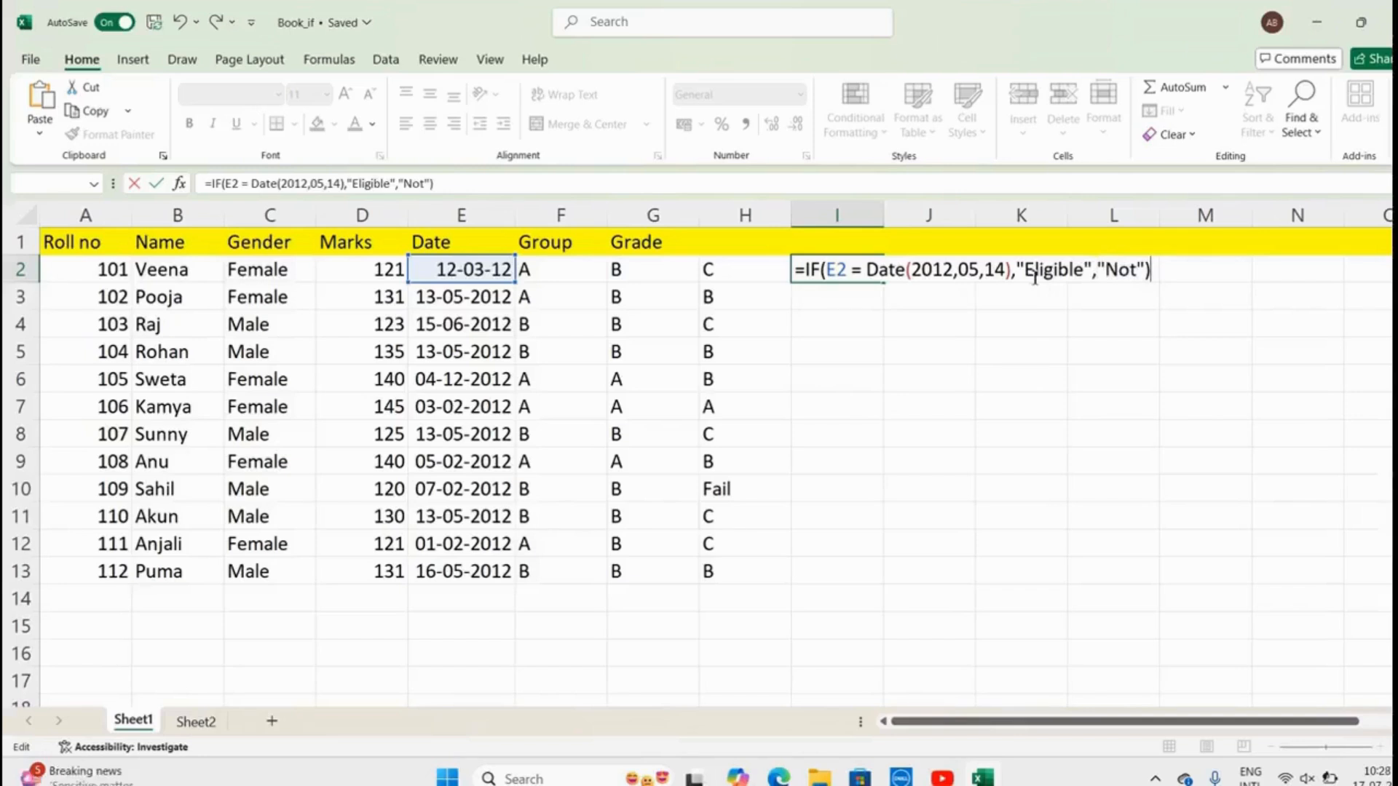
key("Return")
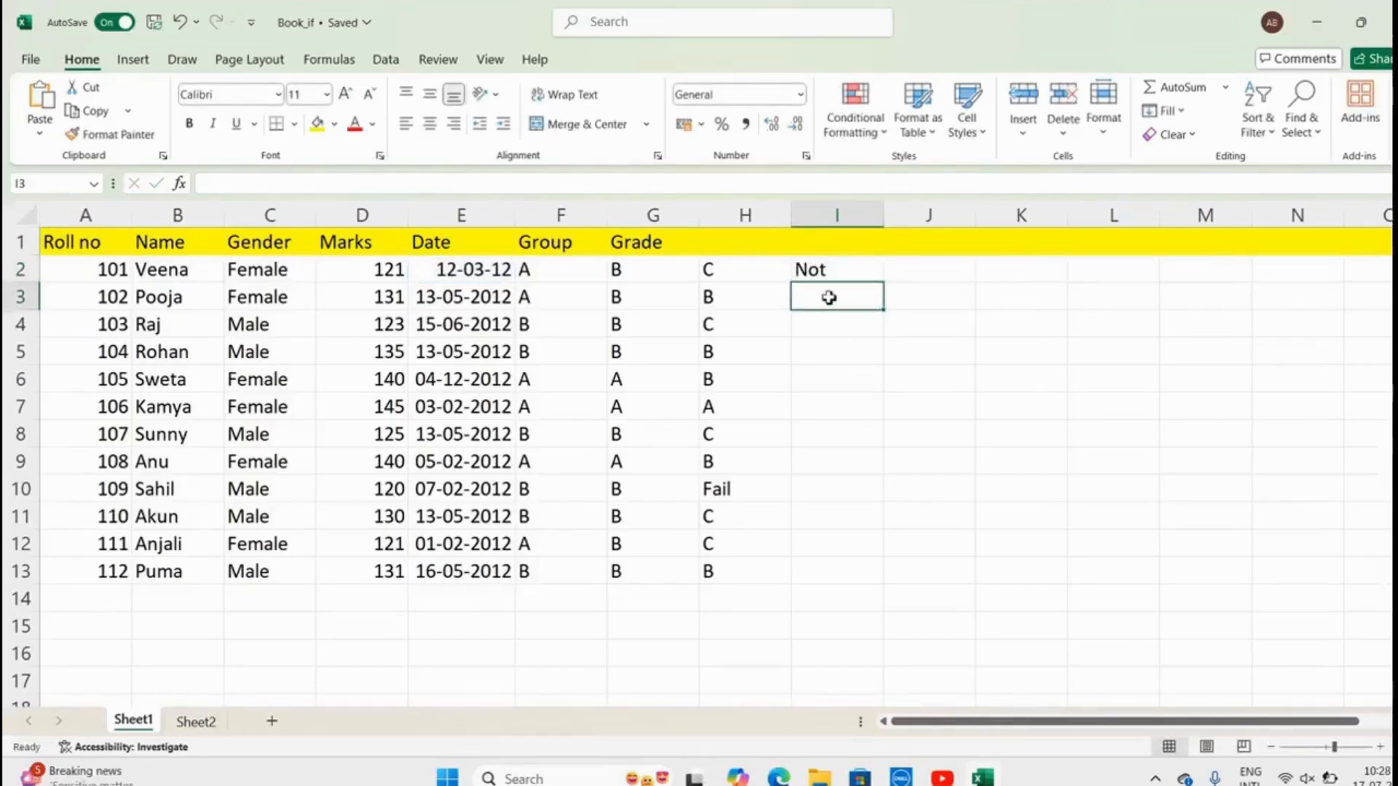
Review the formula in I2 and fill it down to I13
left_click(838, 276)
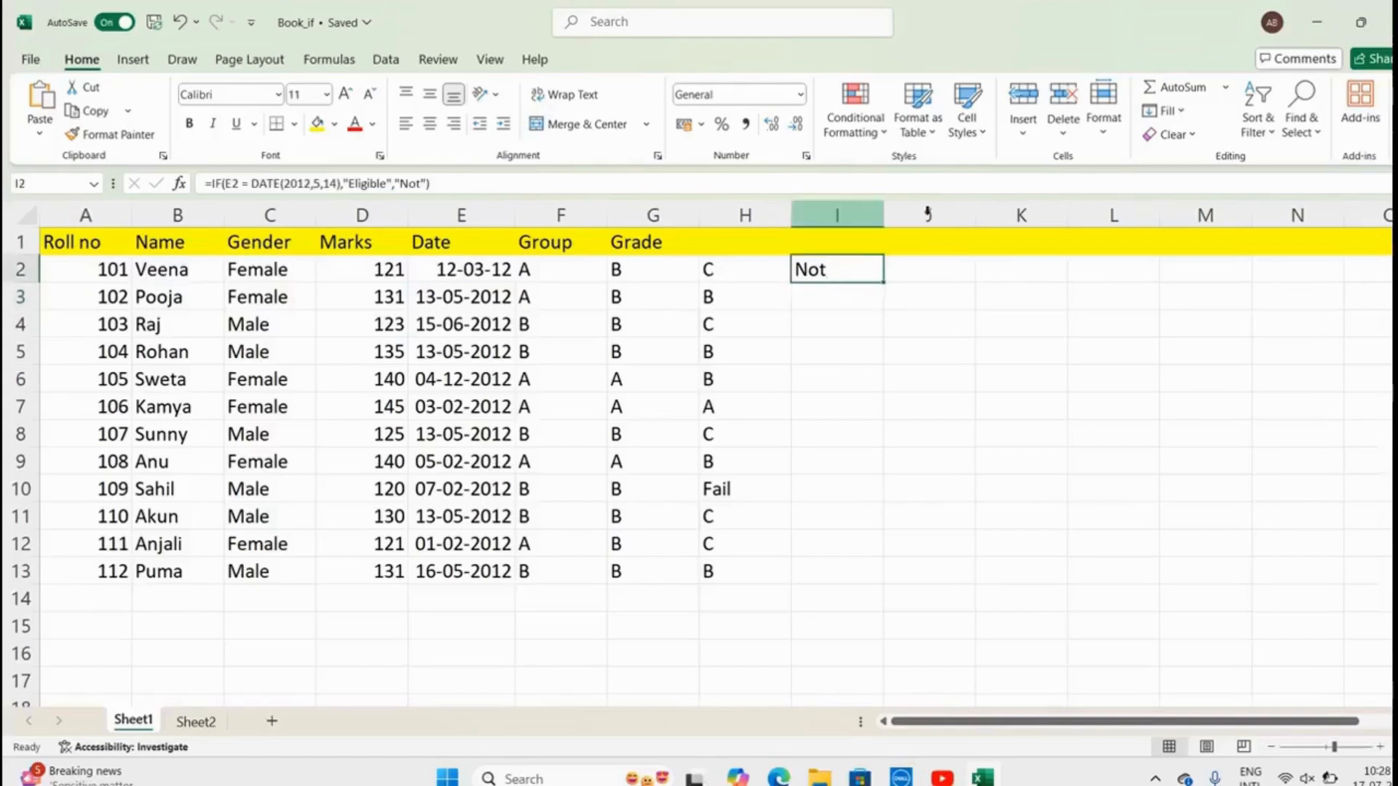
double_click(868, 268)
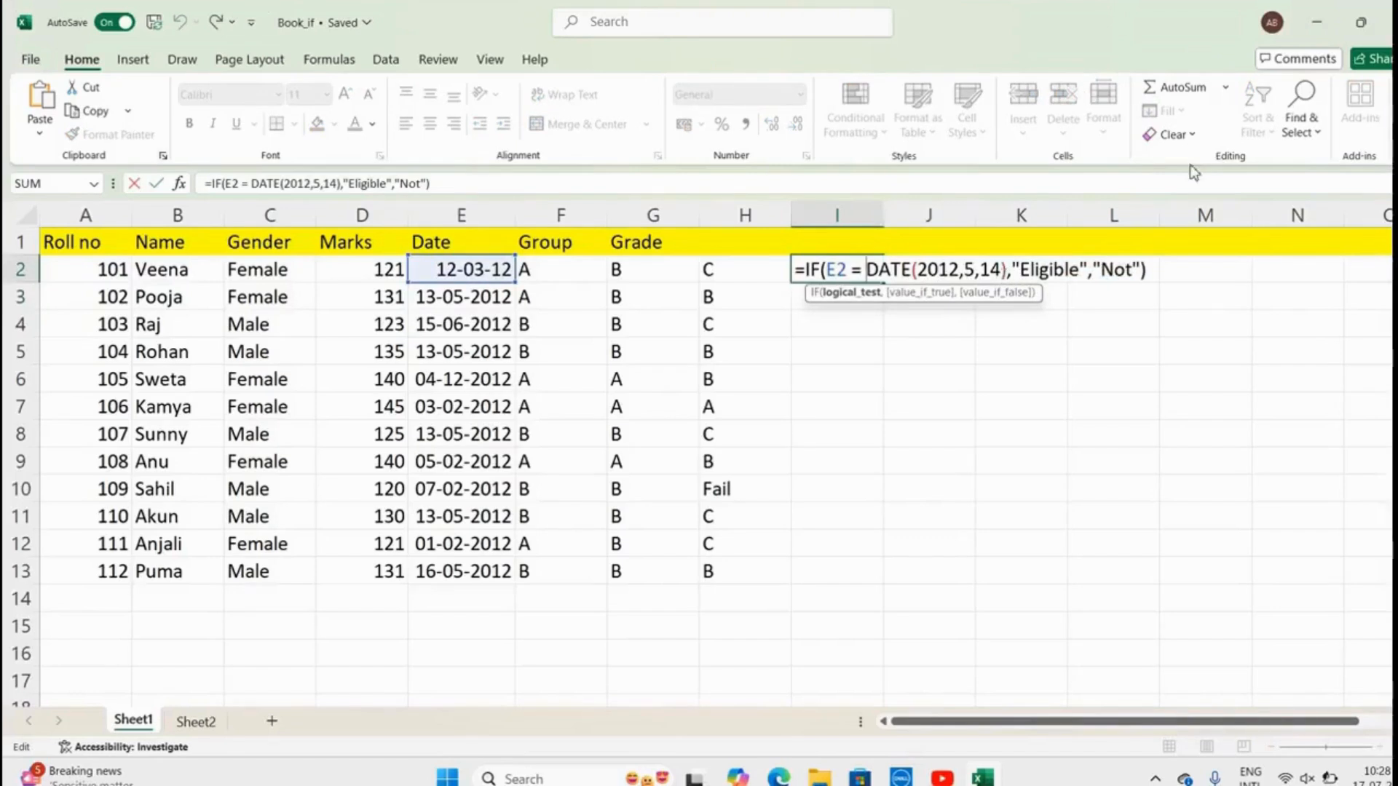
left_click(1165, 268)
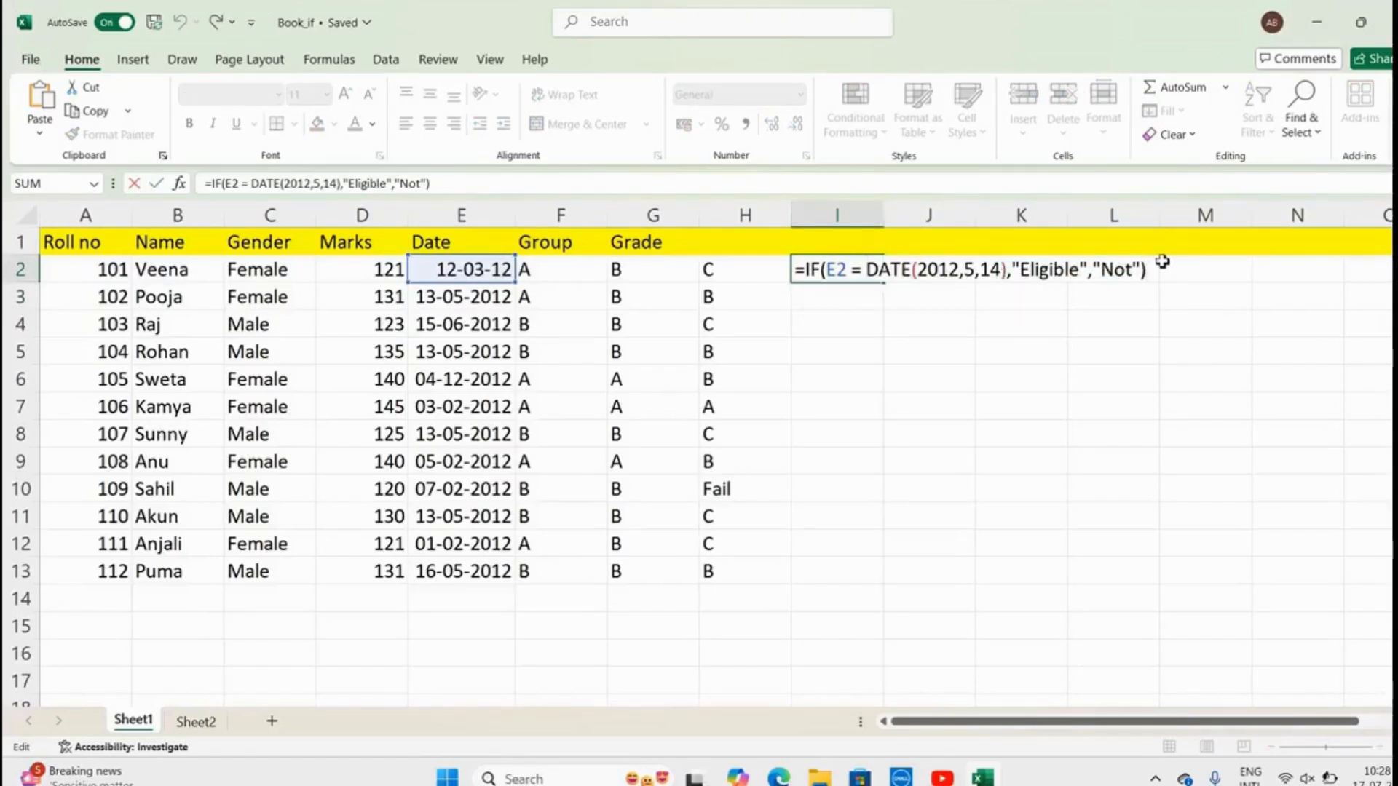
key("Return")
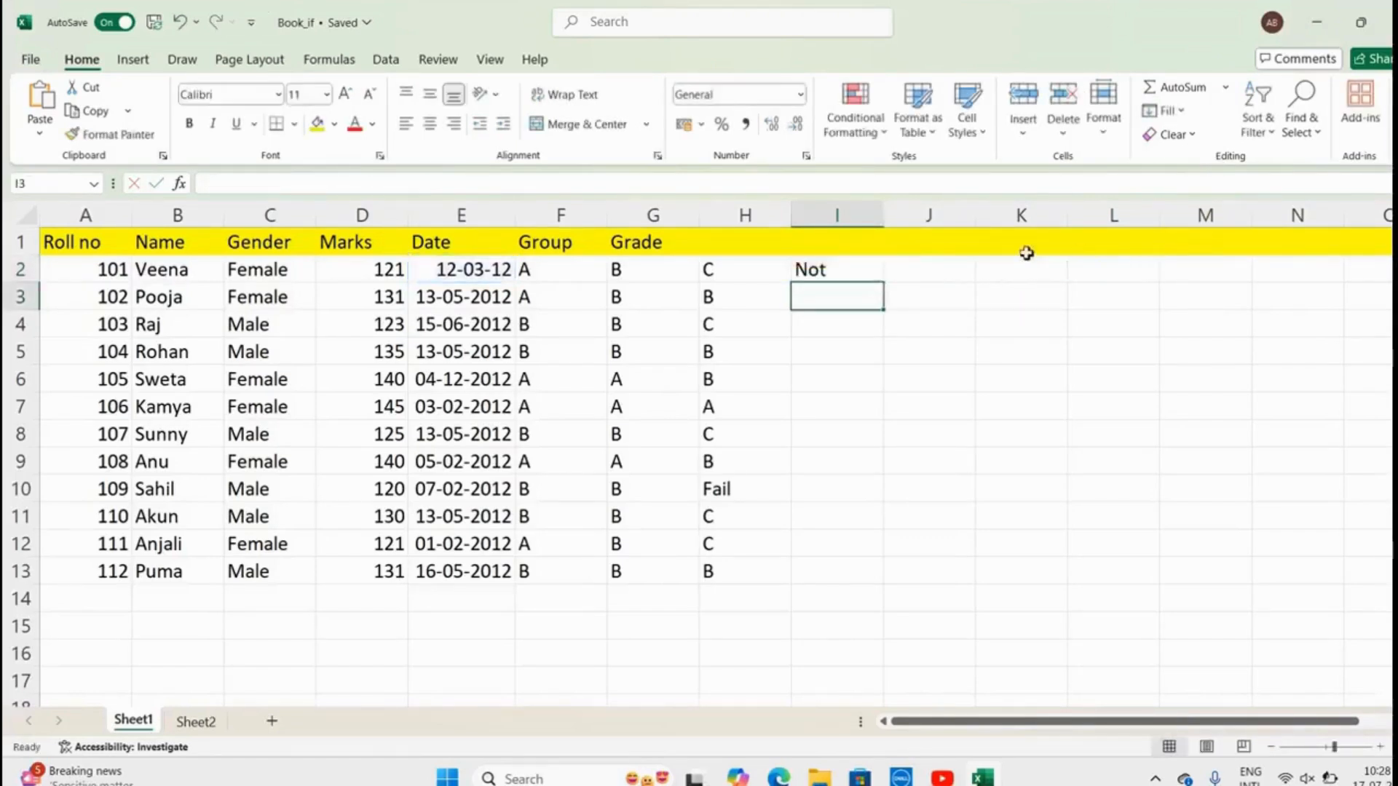
left_click(879, 271)
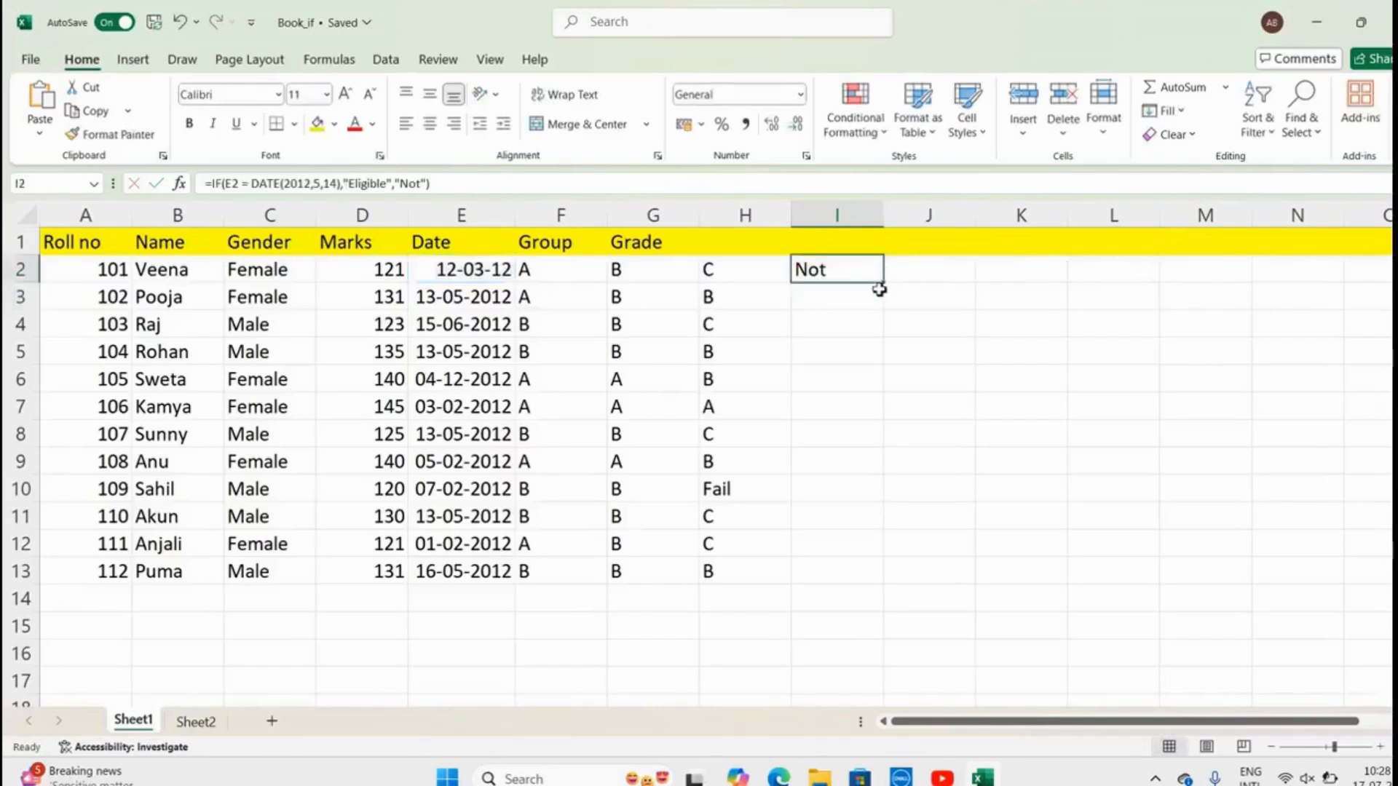
left_click_drag(881, 283, 842, 583)
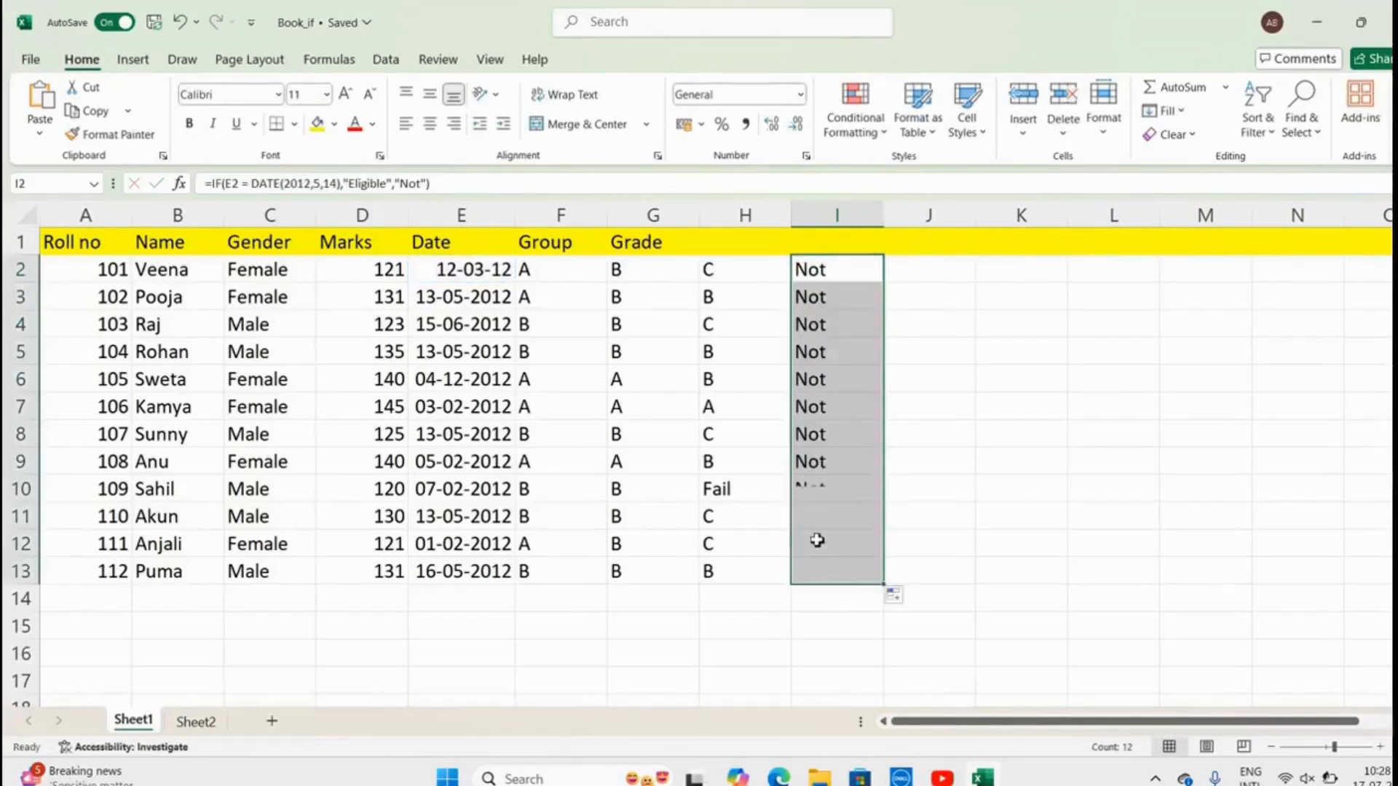
Change the date in E11 to 14-05-2012 and check the formula result in I11
double_click(444, 517)
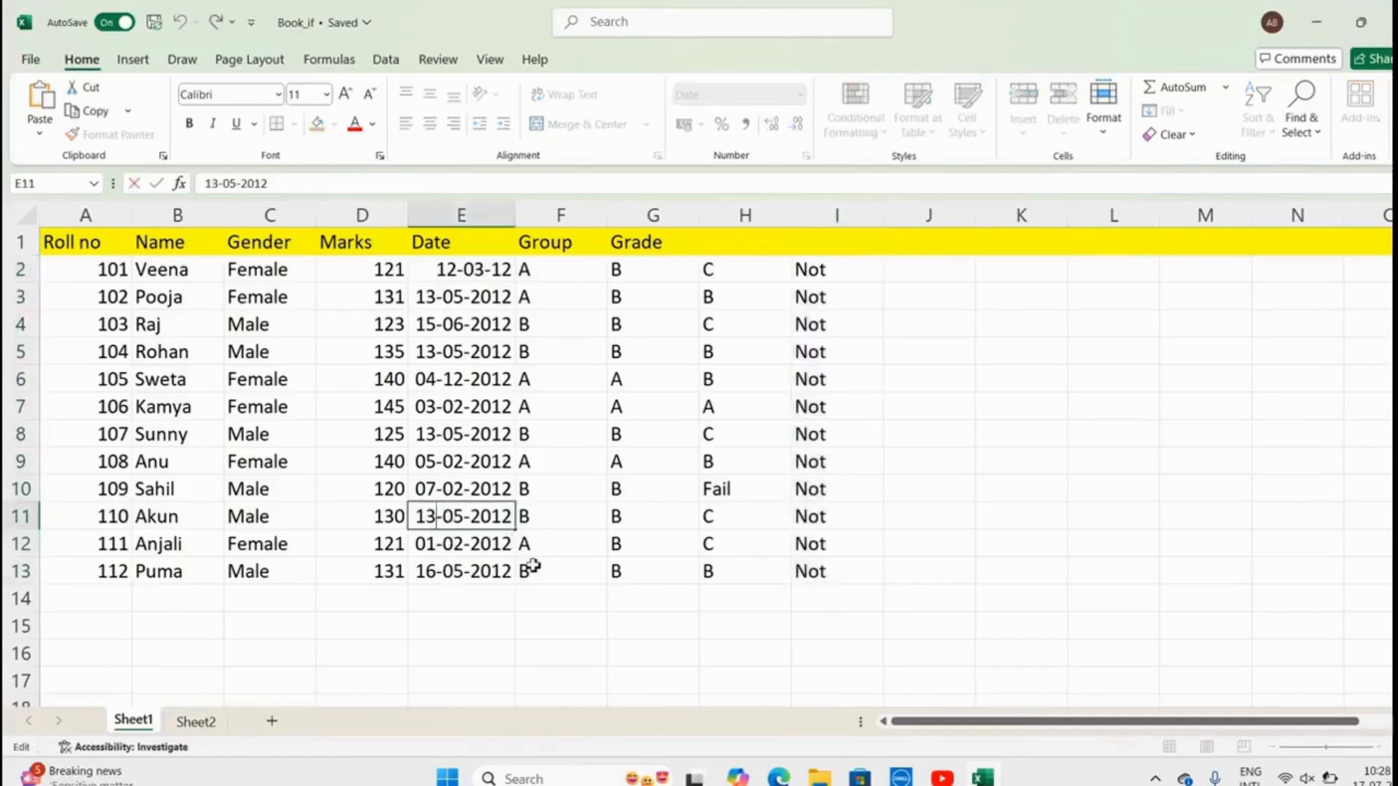
key("BackSpace")
type("4")
key("Return")
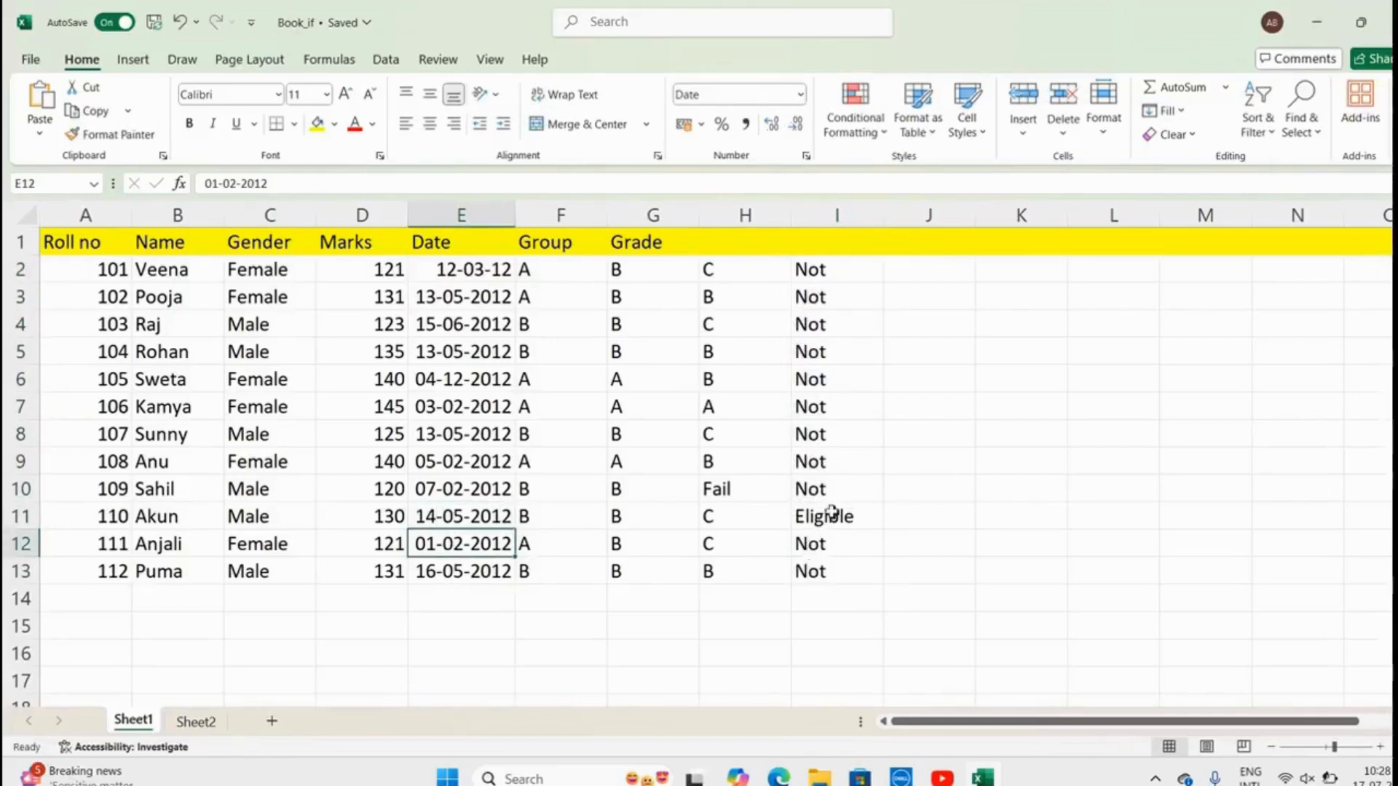
left_click(832, 512)
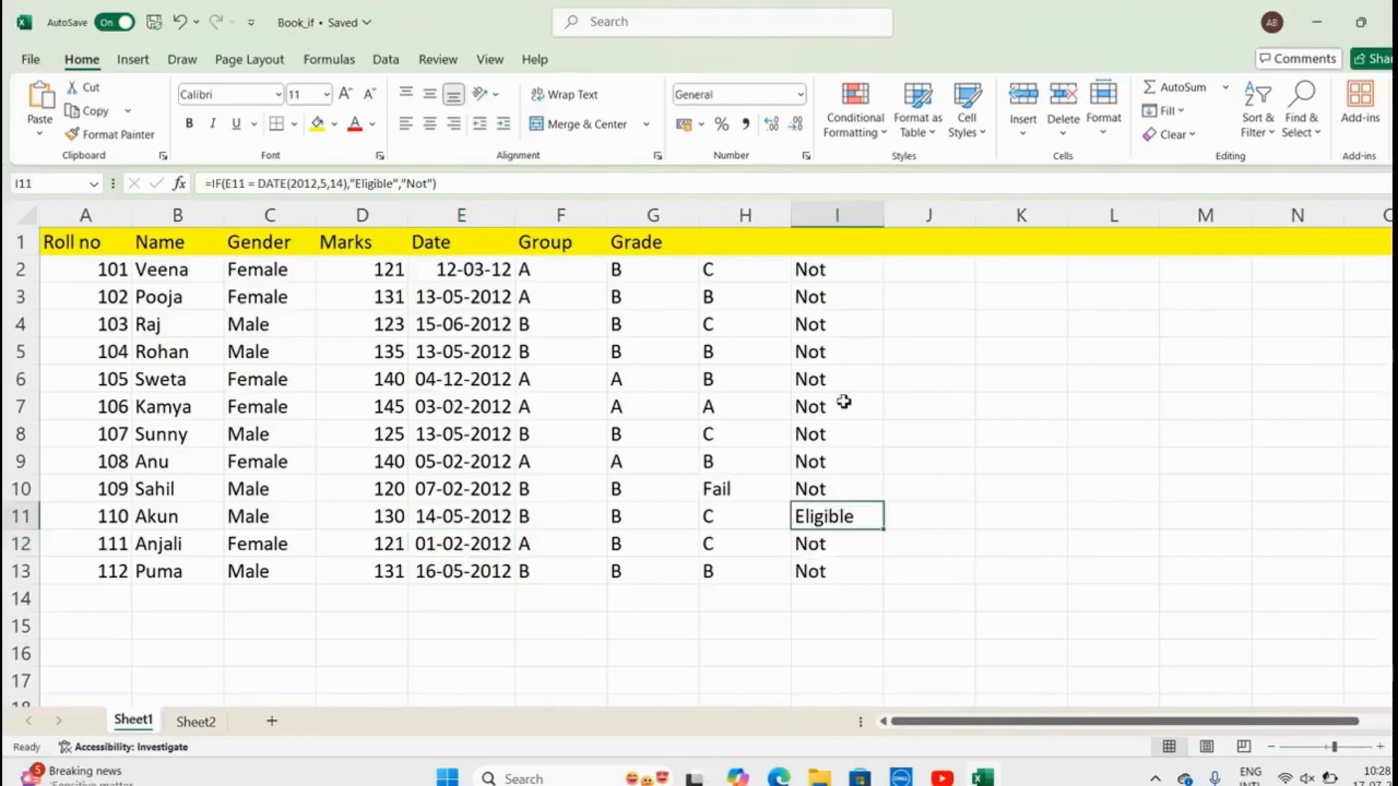
Start an IF formula in J2 with E2 from the Date column as the tested cell
double_click(914, 271)
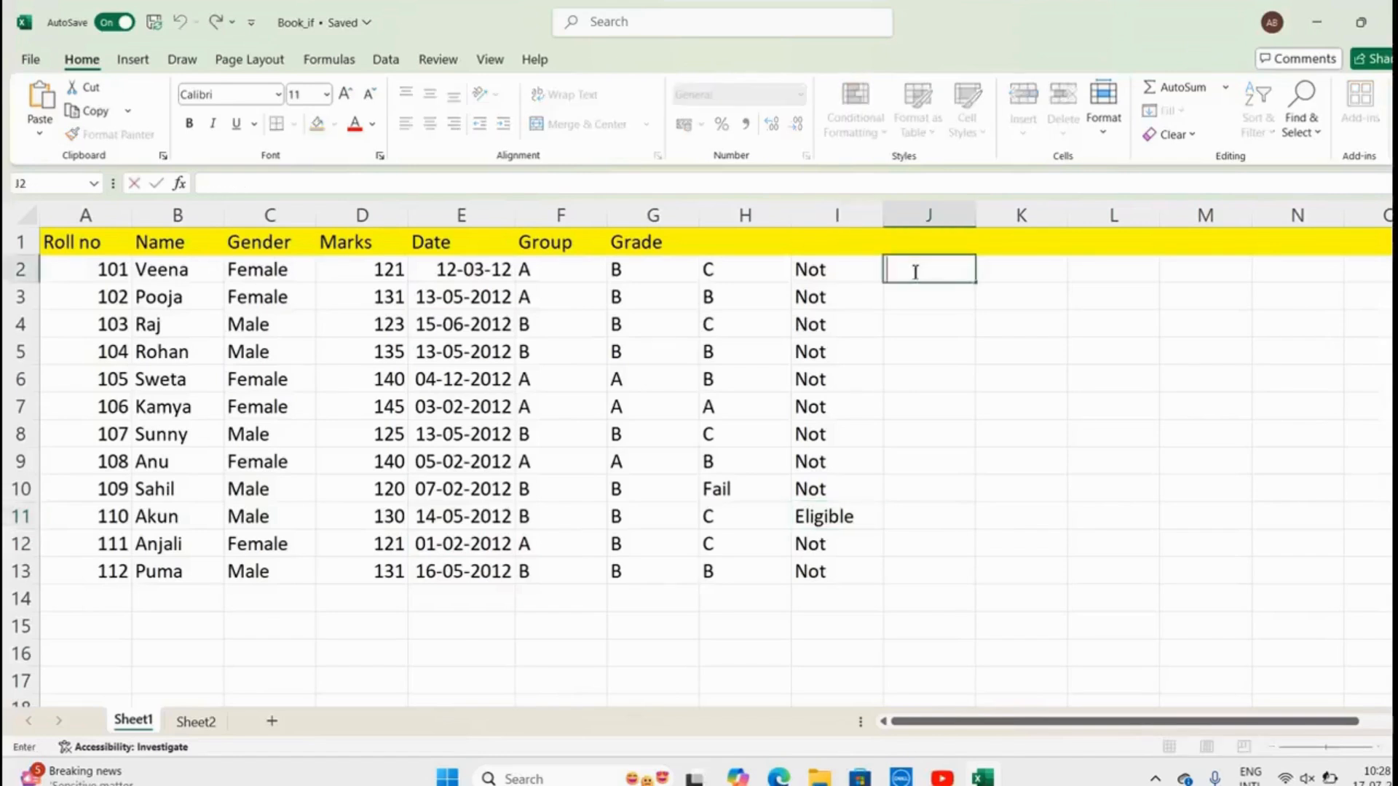
type("=if")
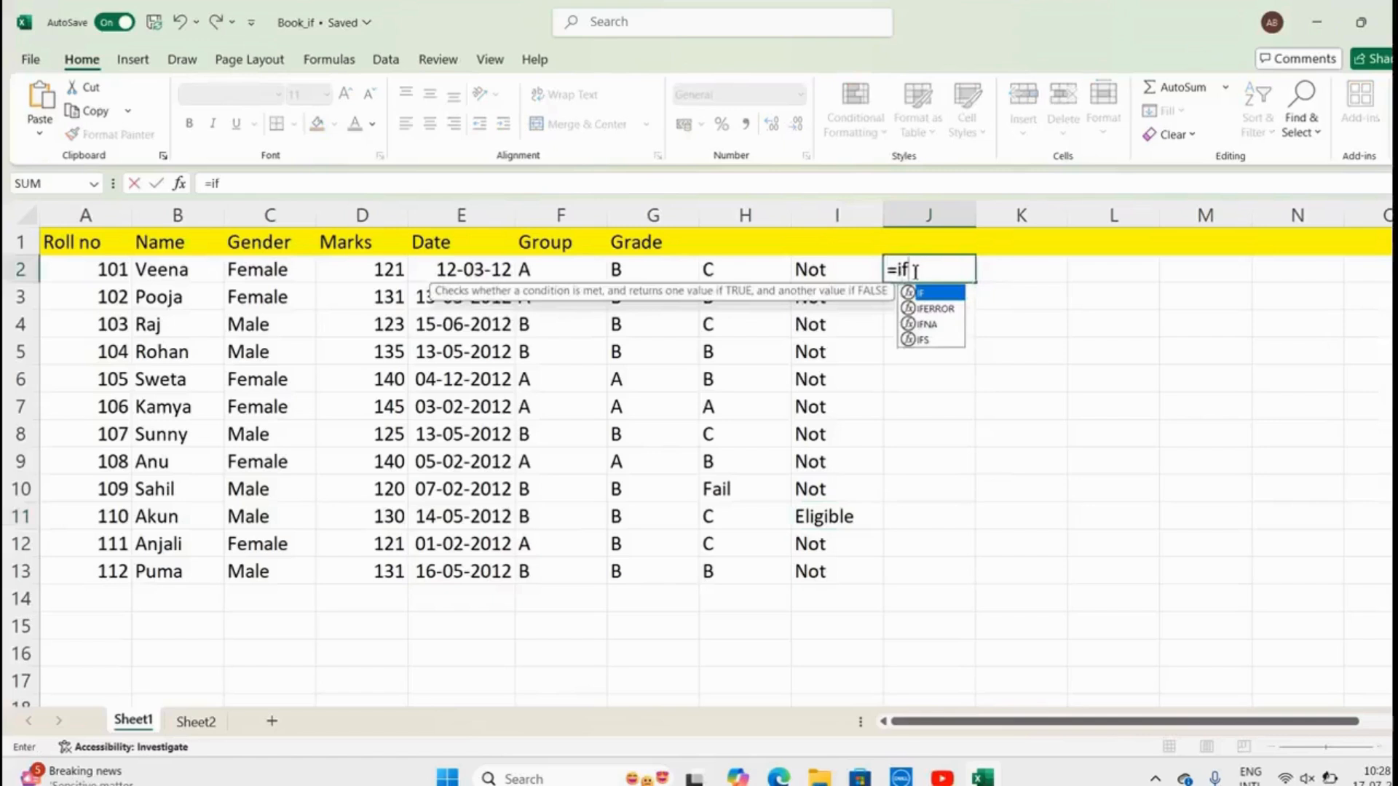
key("Tab")
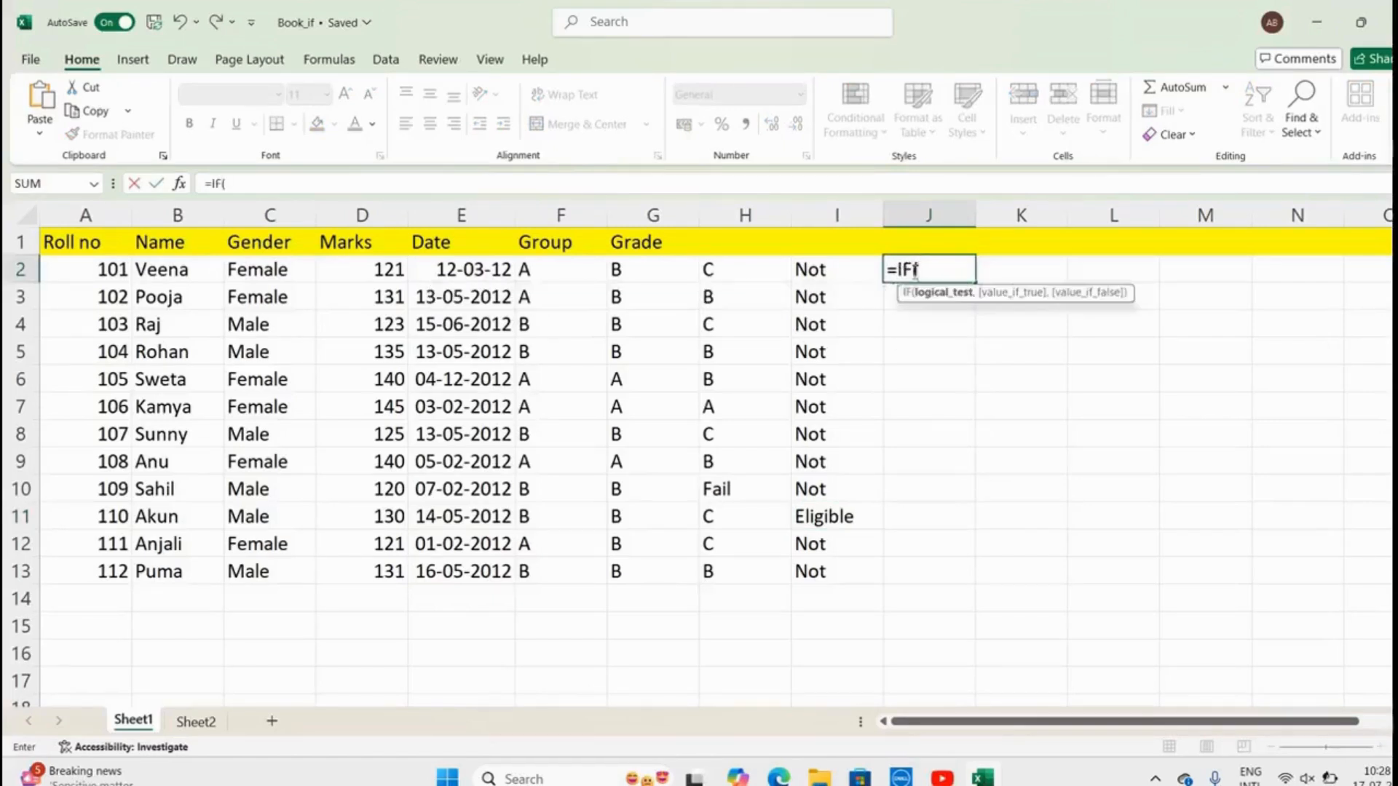
left_click(473, 270)
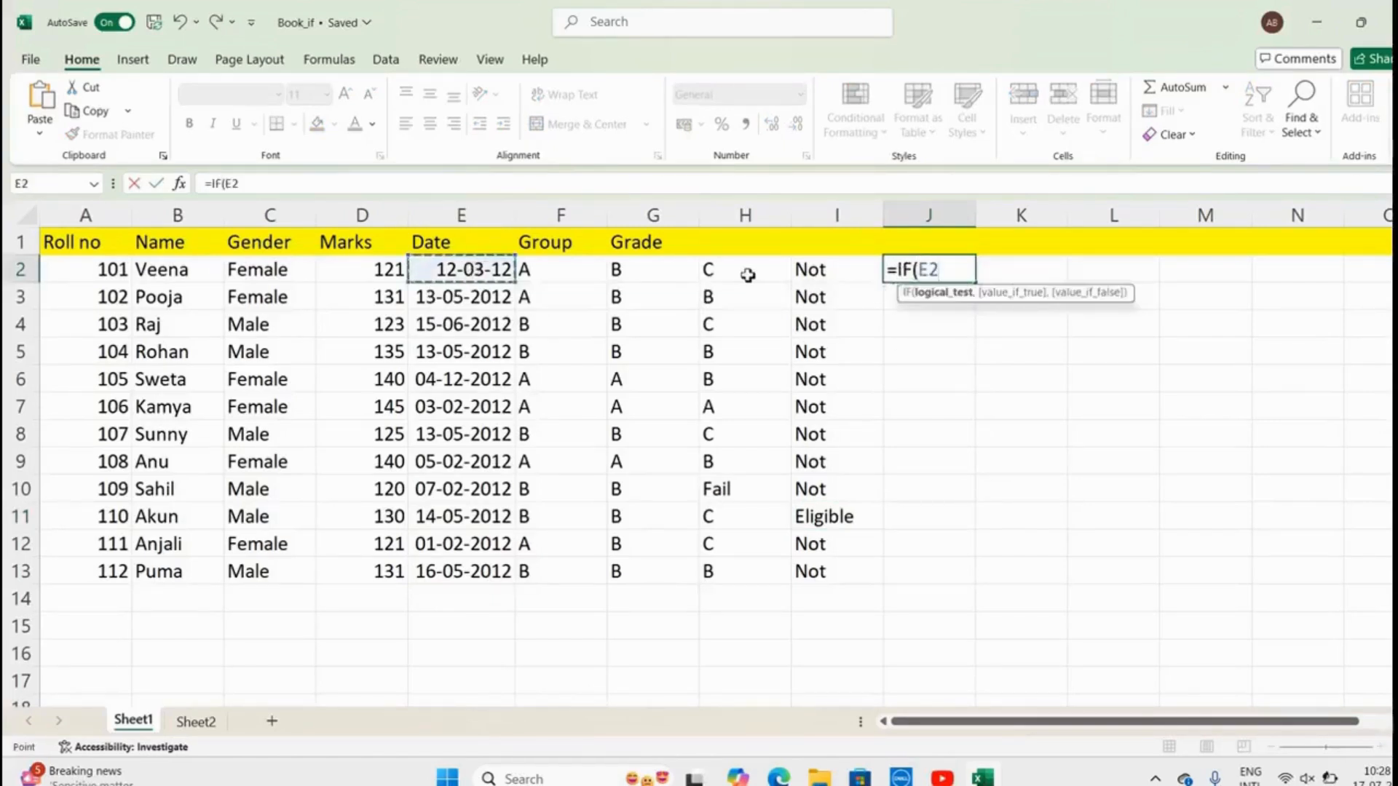
Complete the logical test in J2 by checking whether E2 is earlier than date(2012,05,13)
type("< dat")
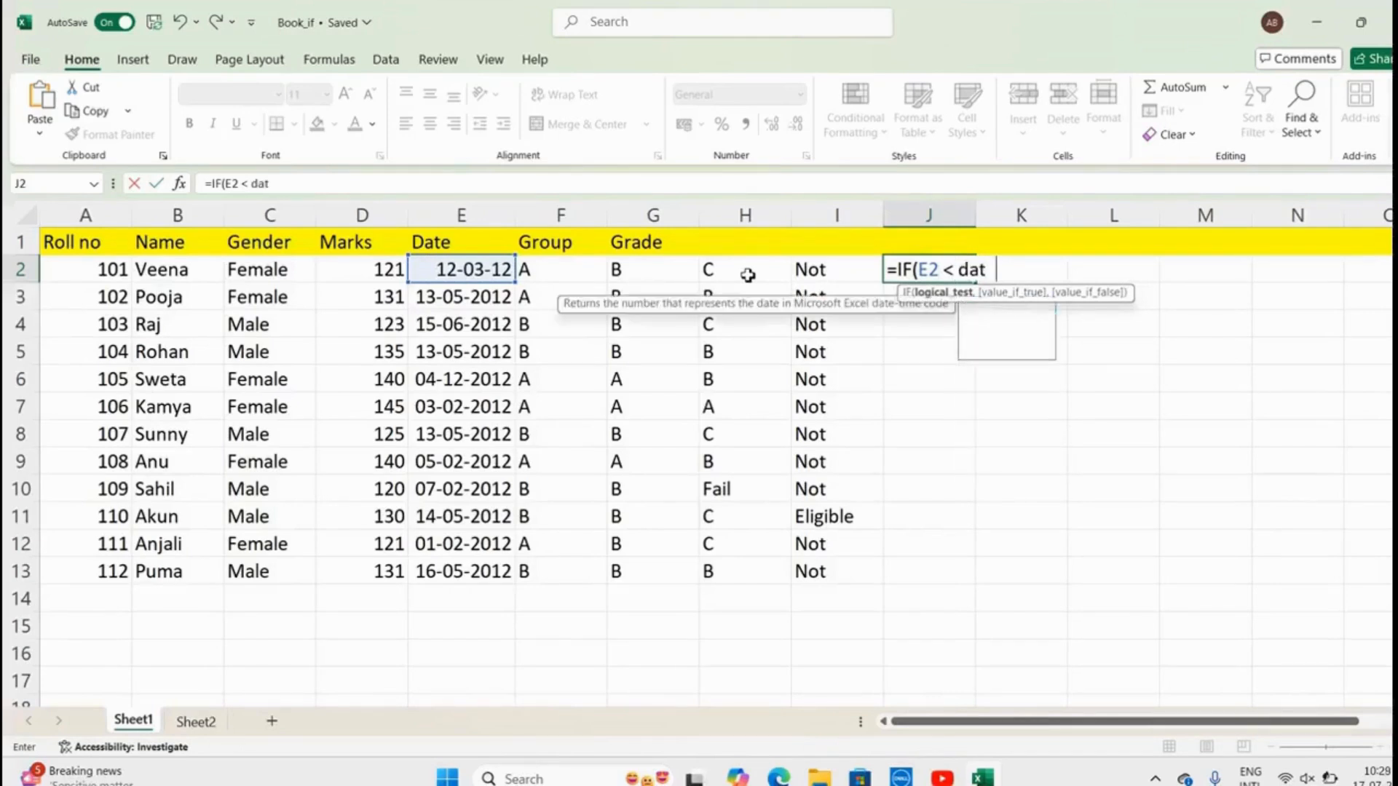
type("e(")
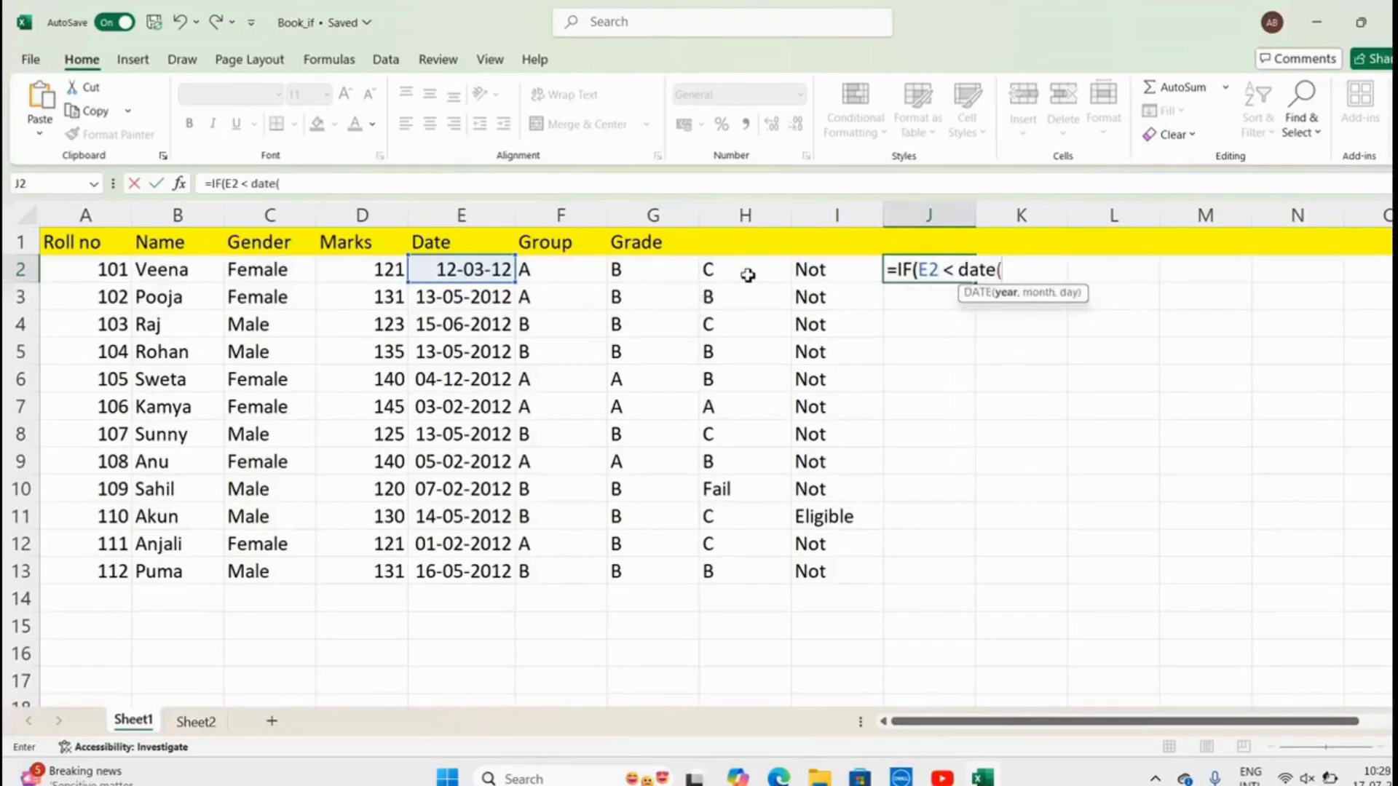
type("13.")
key("BackSpace")
key("BackSpace")
key("BackSpace")
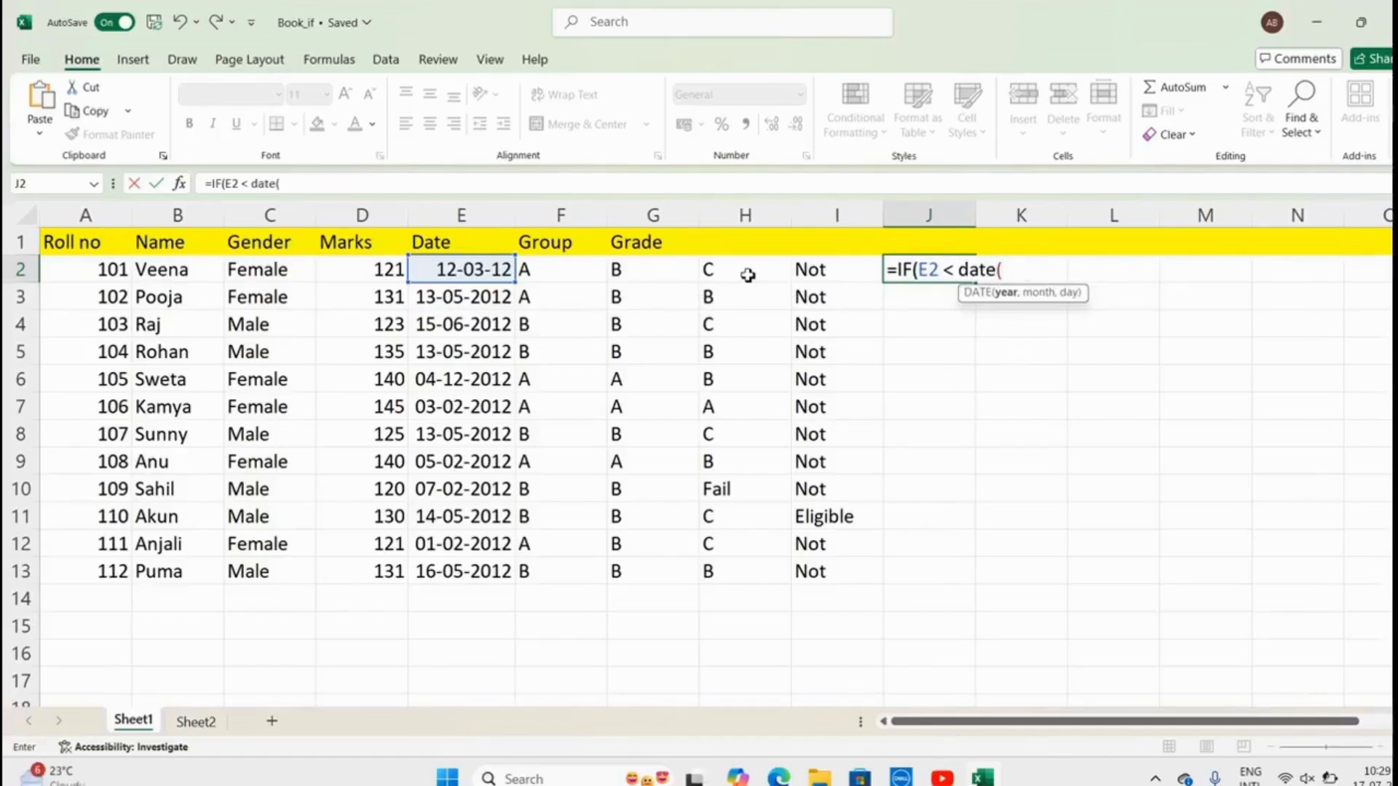
type("2012,")
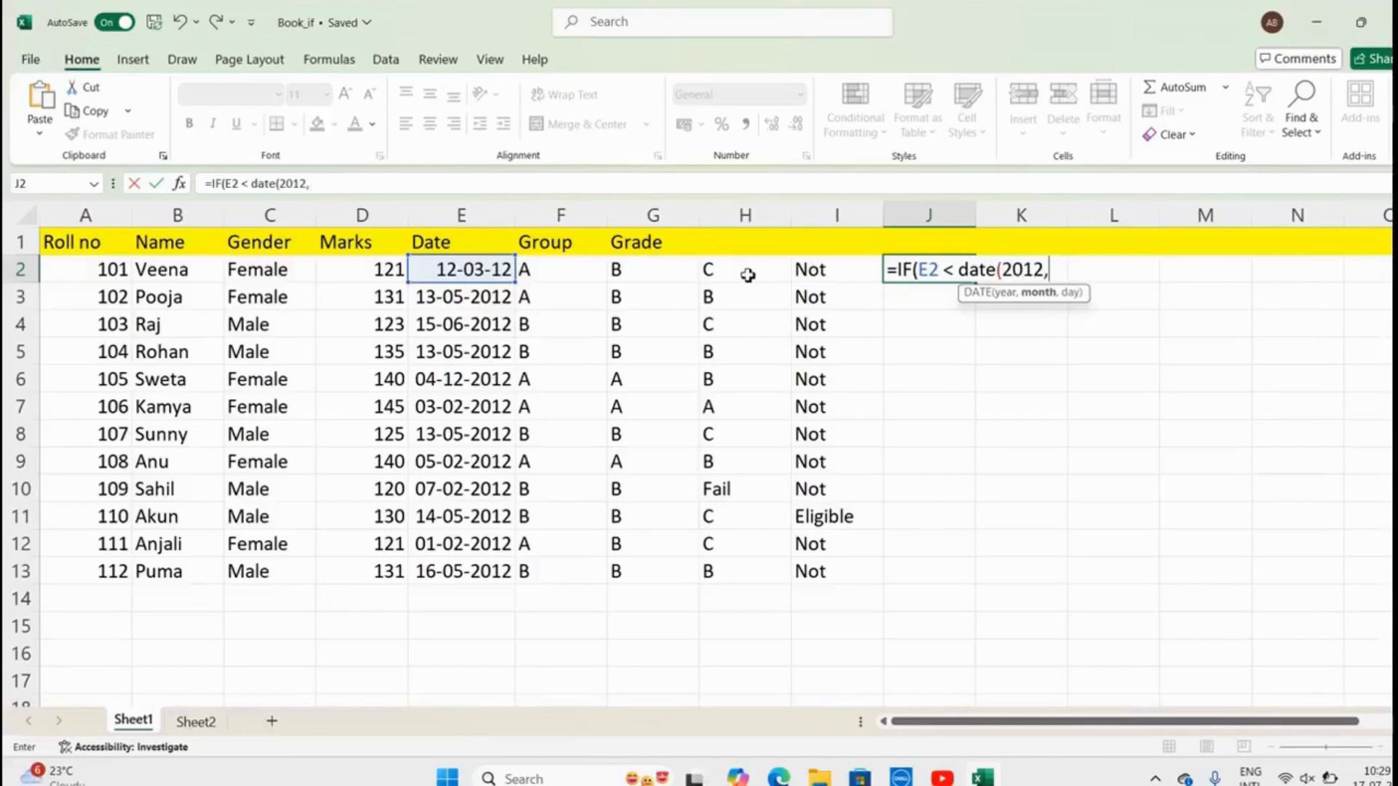
type("05,")
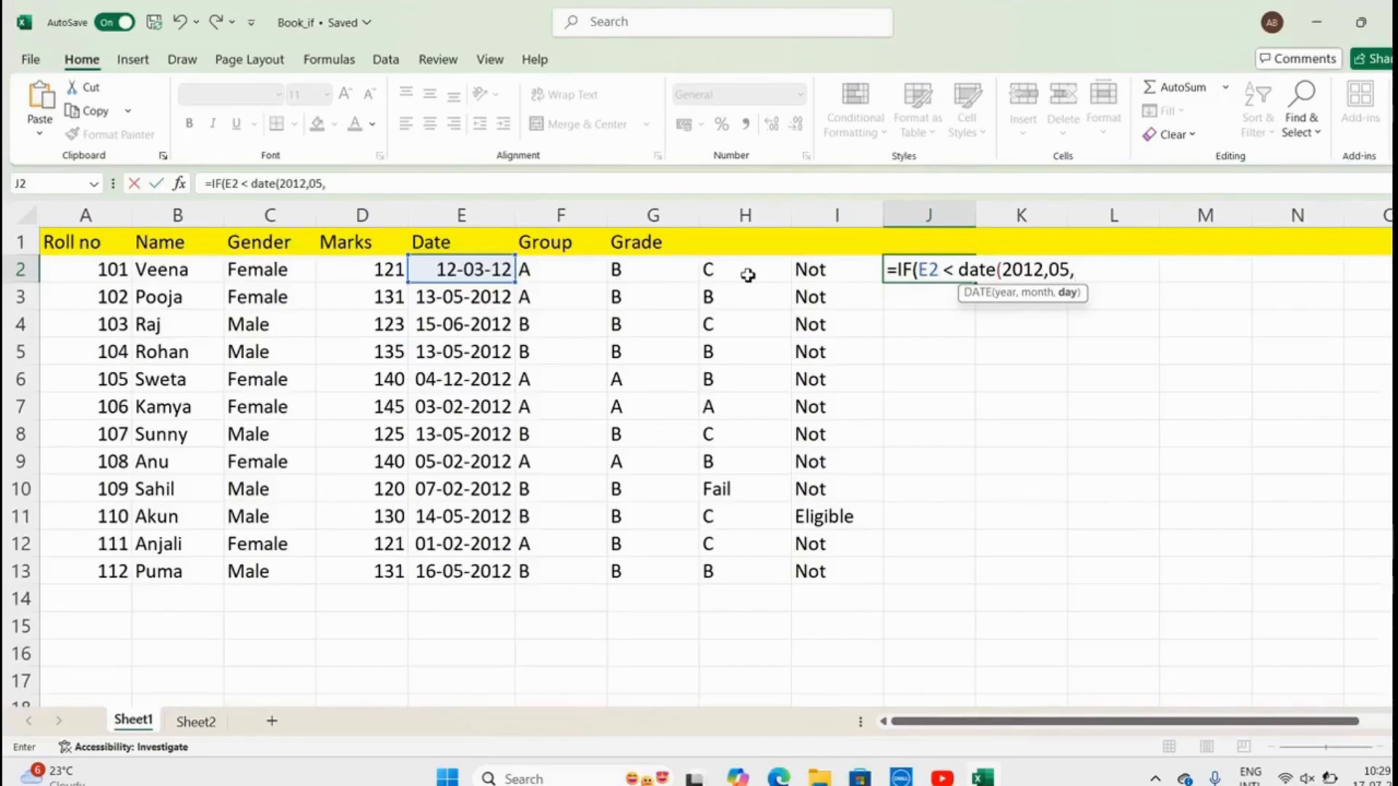
type("13)")
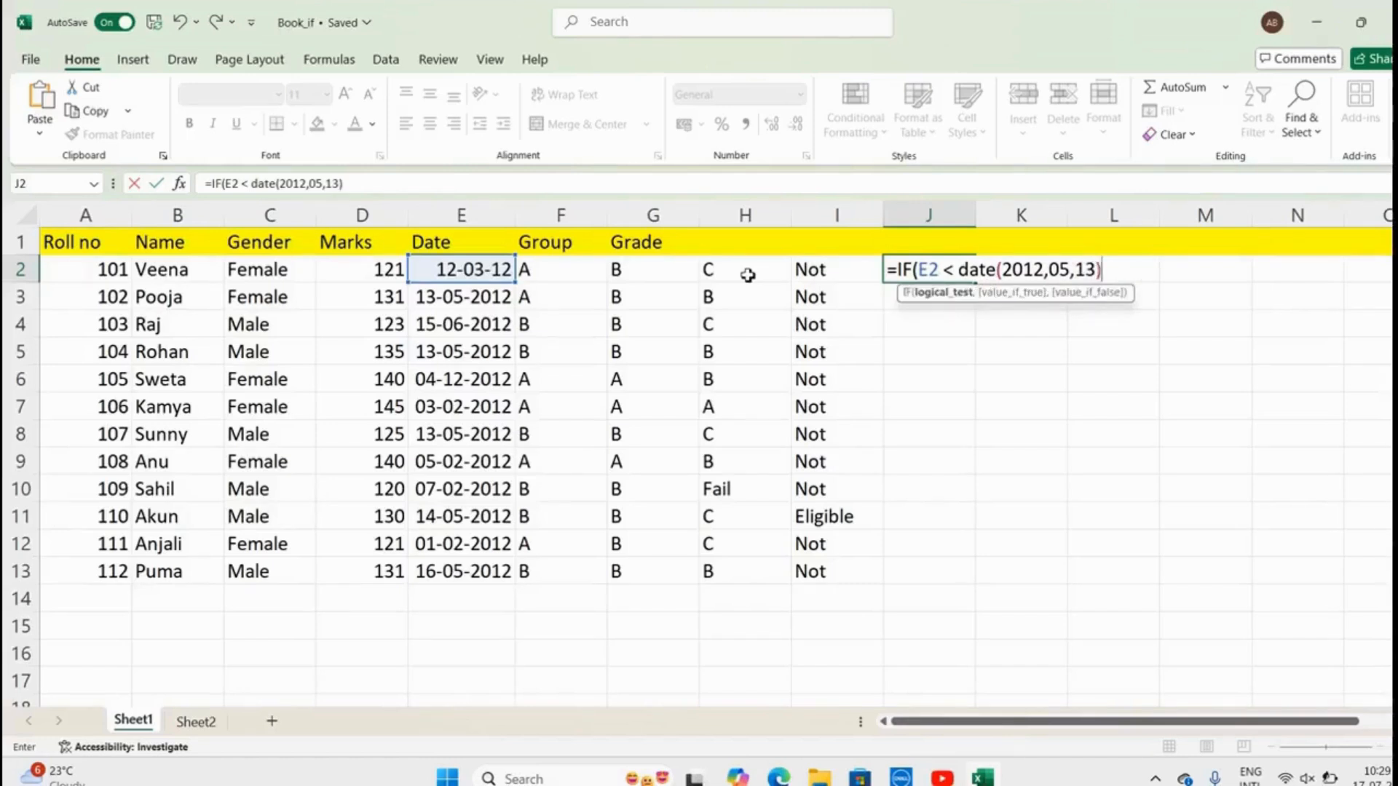
type(",")
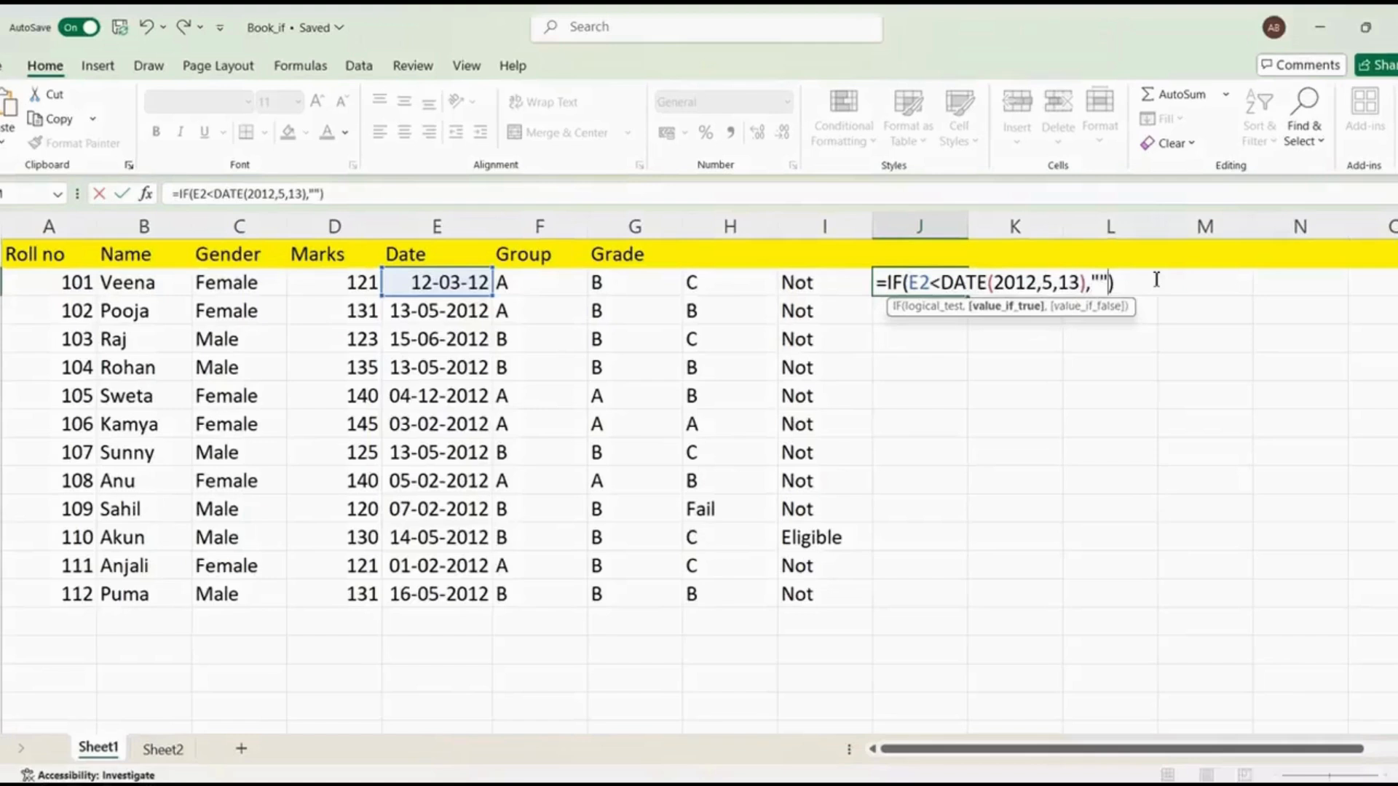
Complete the J2 formula with "eligible" as the true value and "Not" as the false value, and fill it down to J13
left_click(1100, 283)
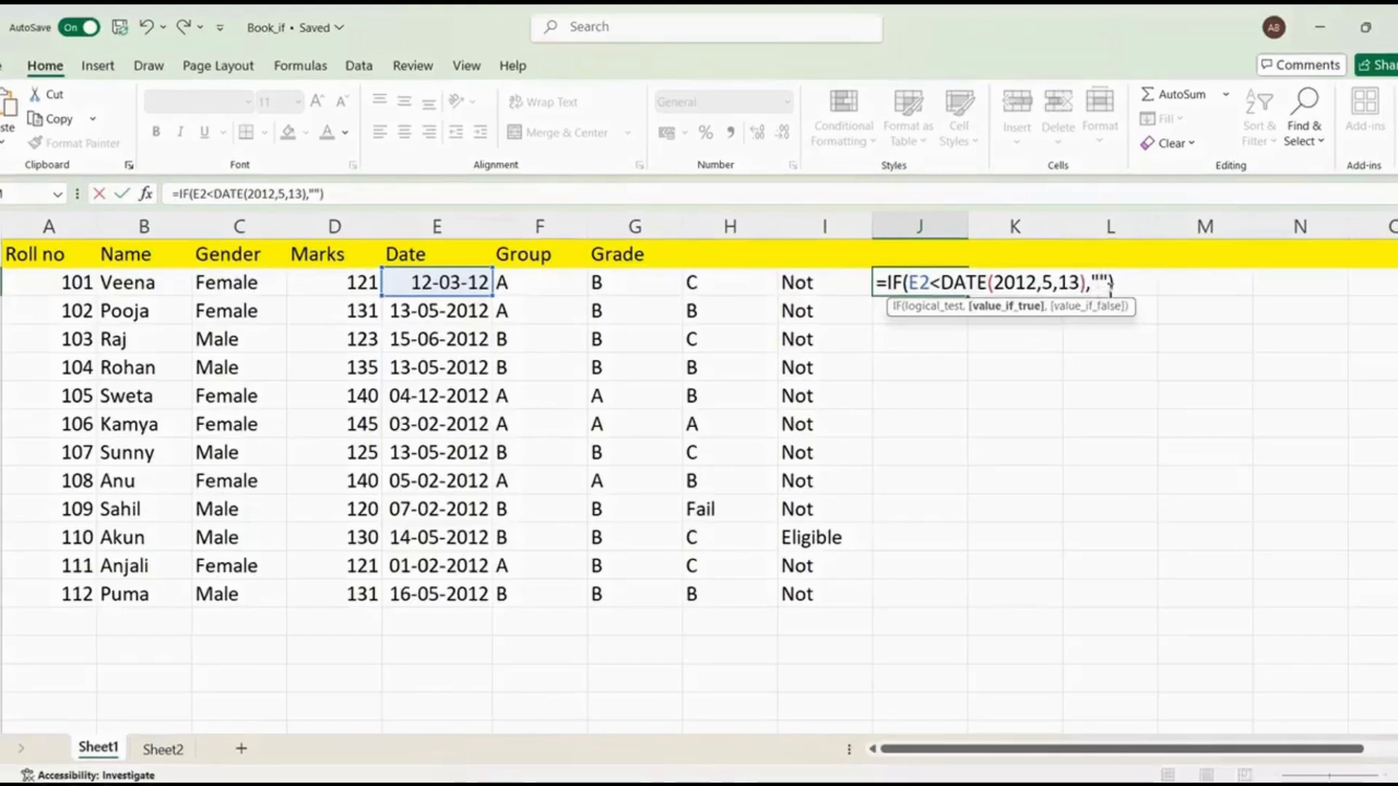
type("eligi")
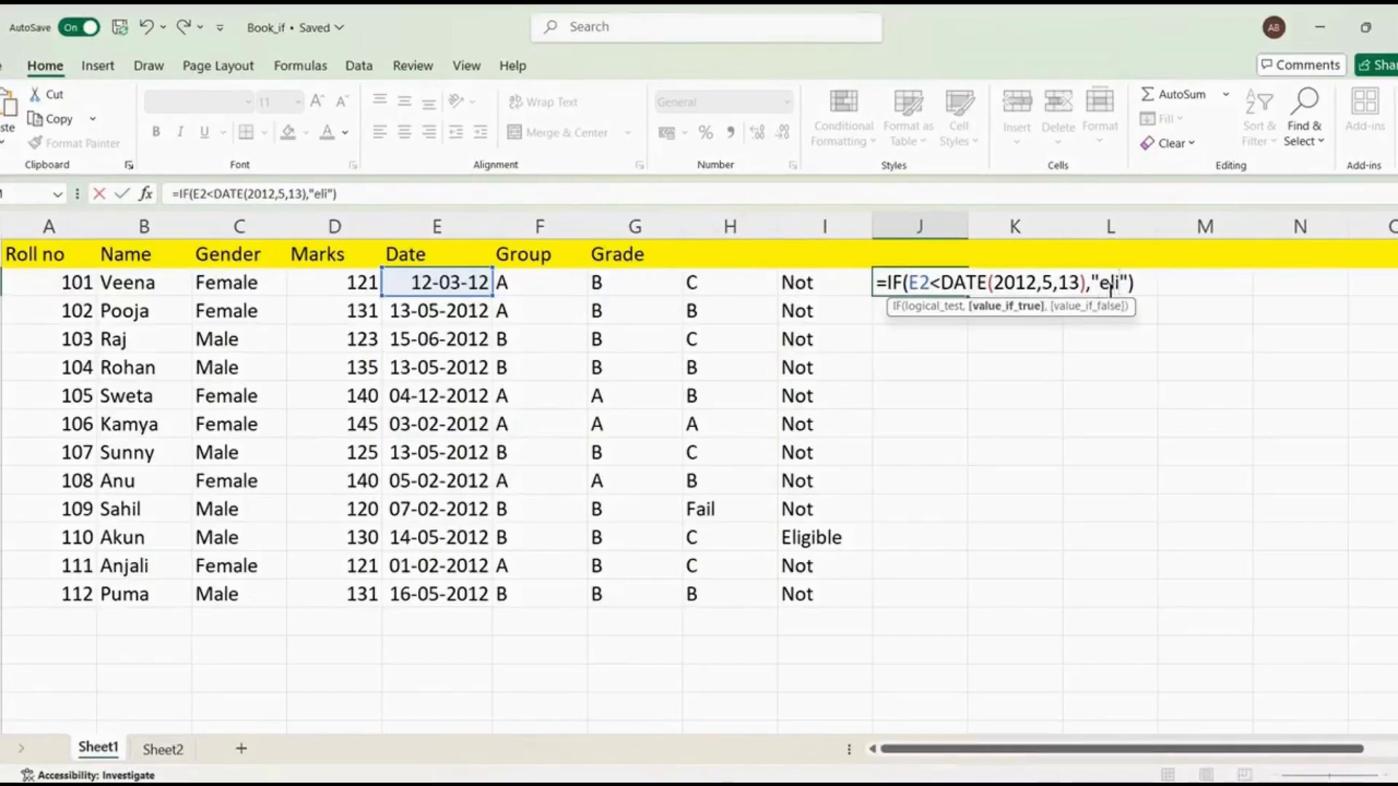
type("ble")
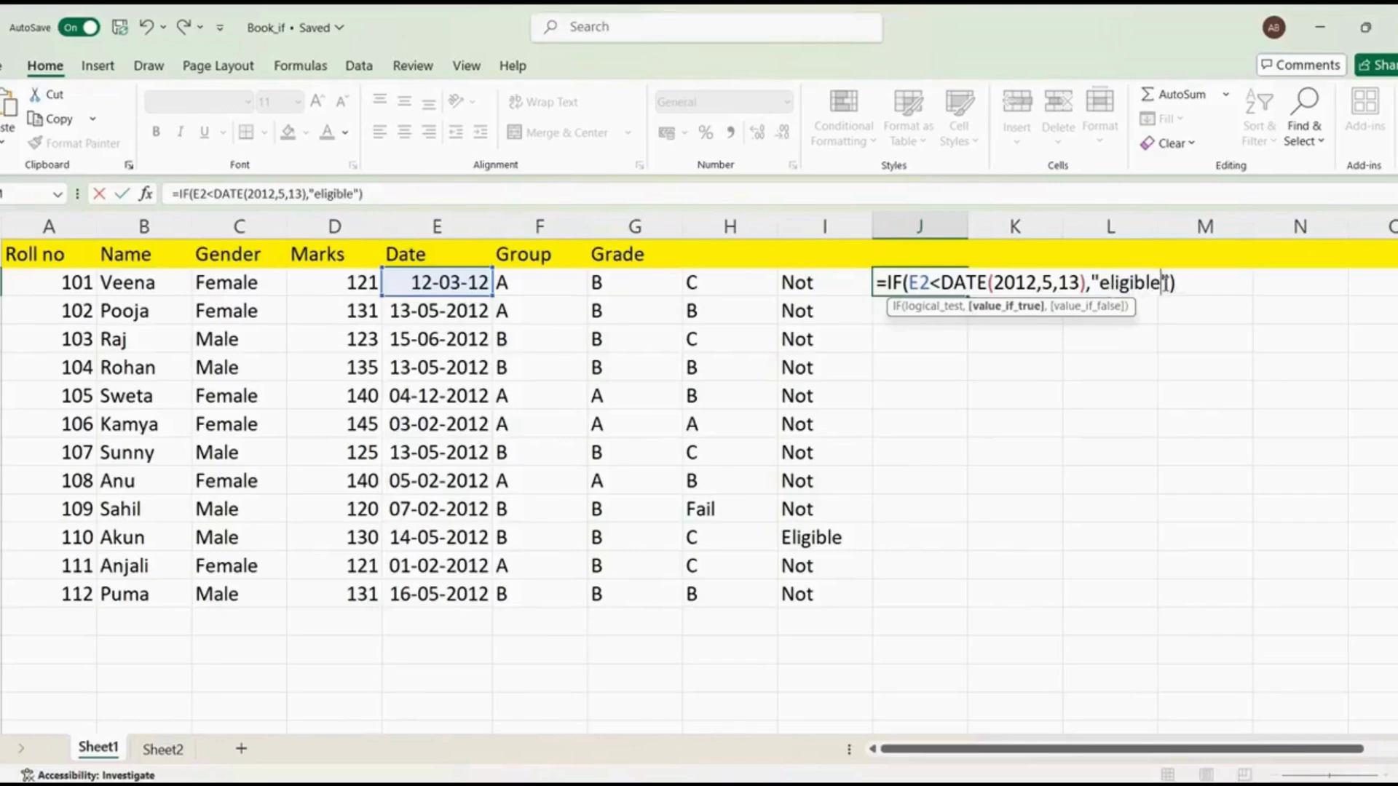
key("Right")
type(",\"\"")
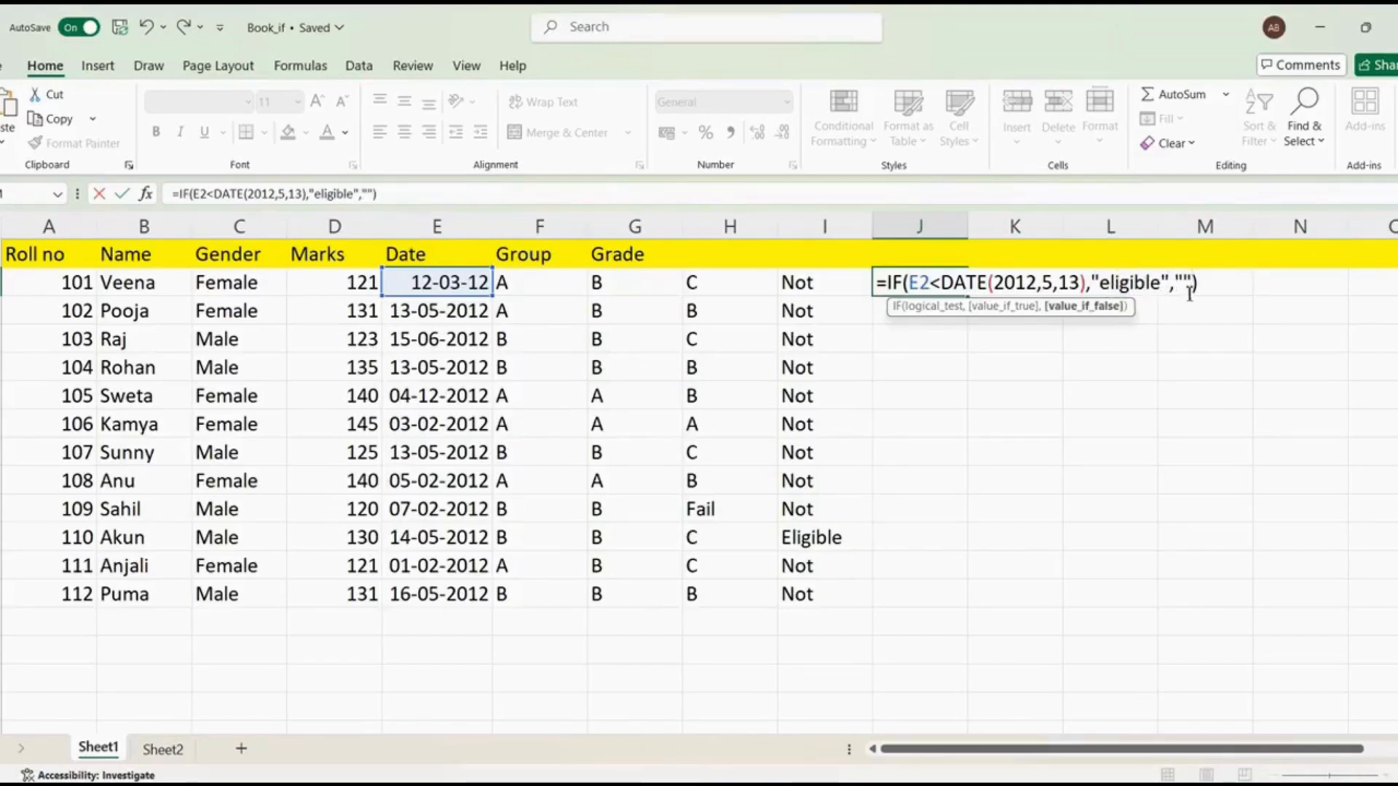
type("Not")
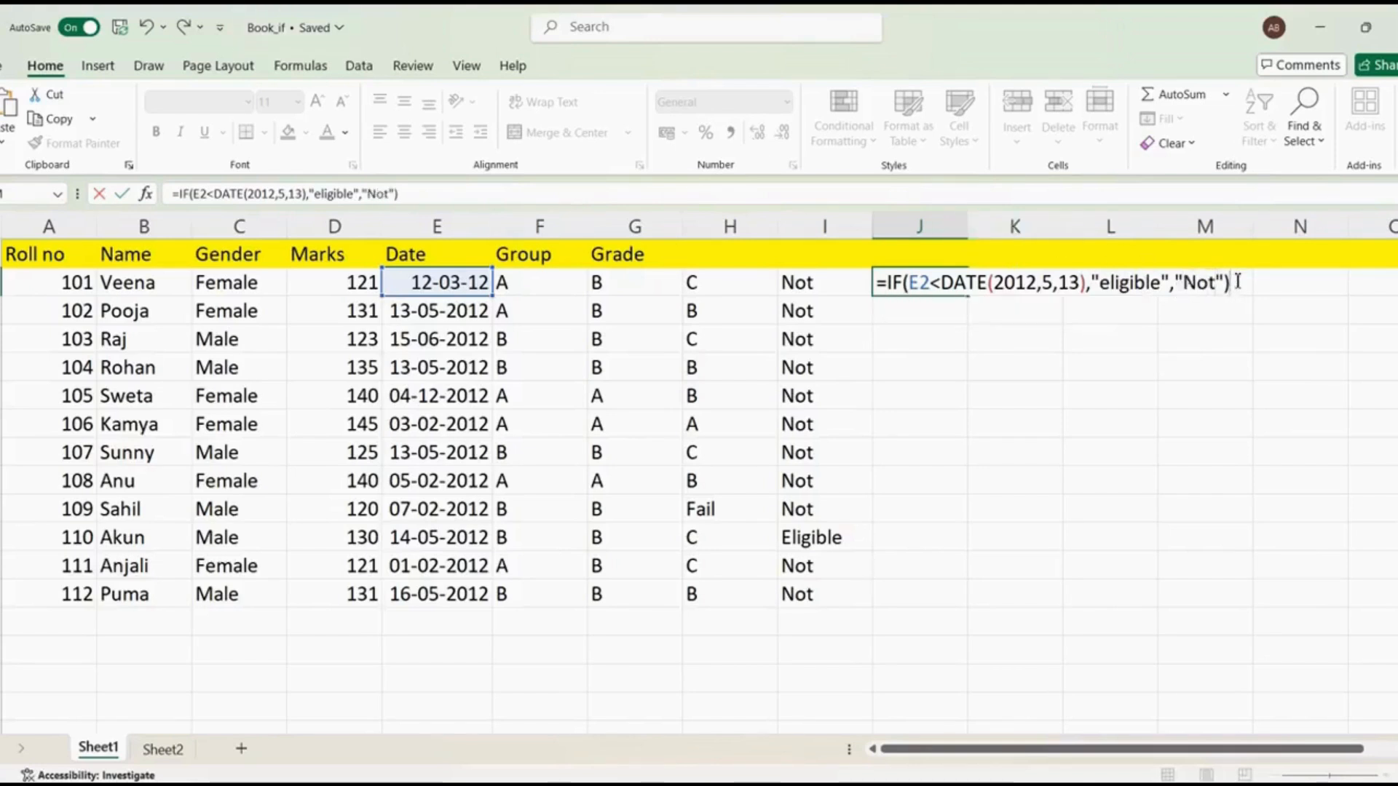
key("Return")
left_click(921, 282)
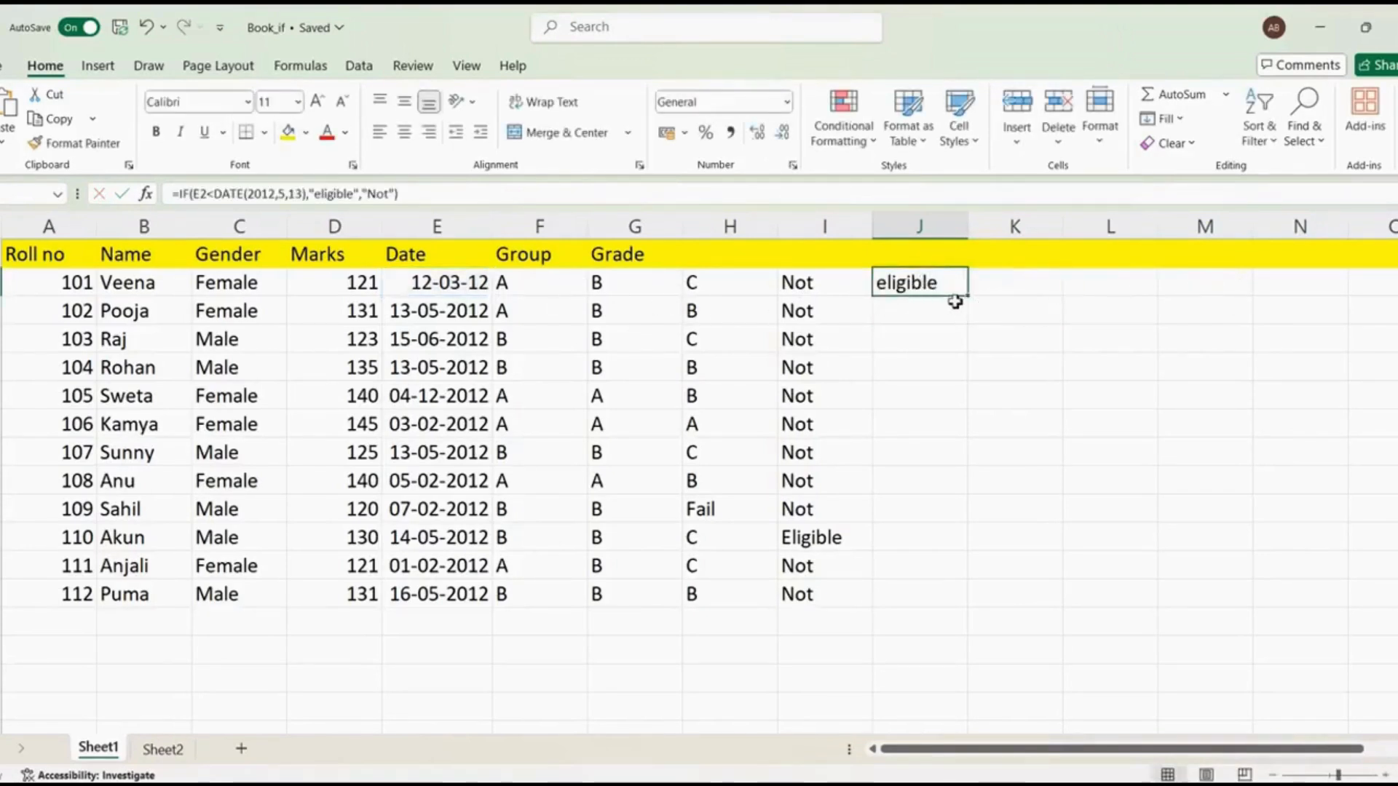
left_click_drag(961, 296, 959, 602)
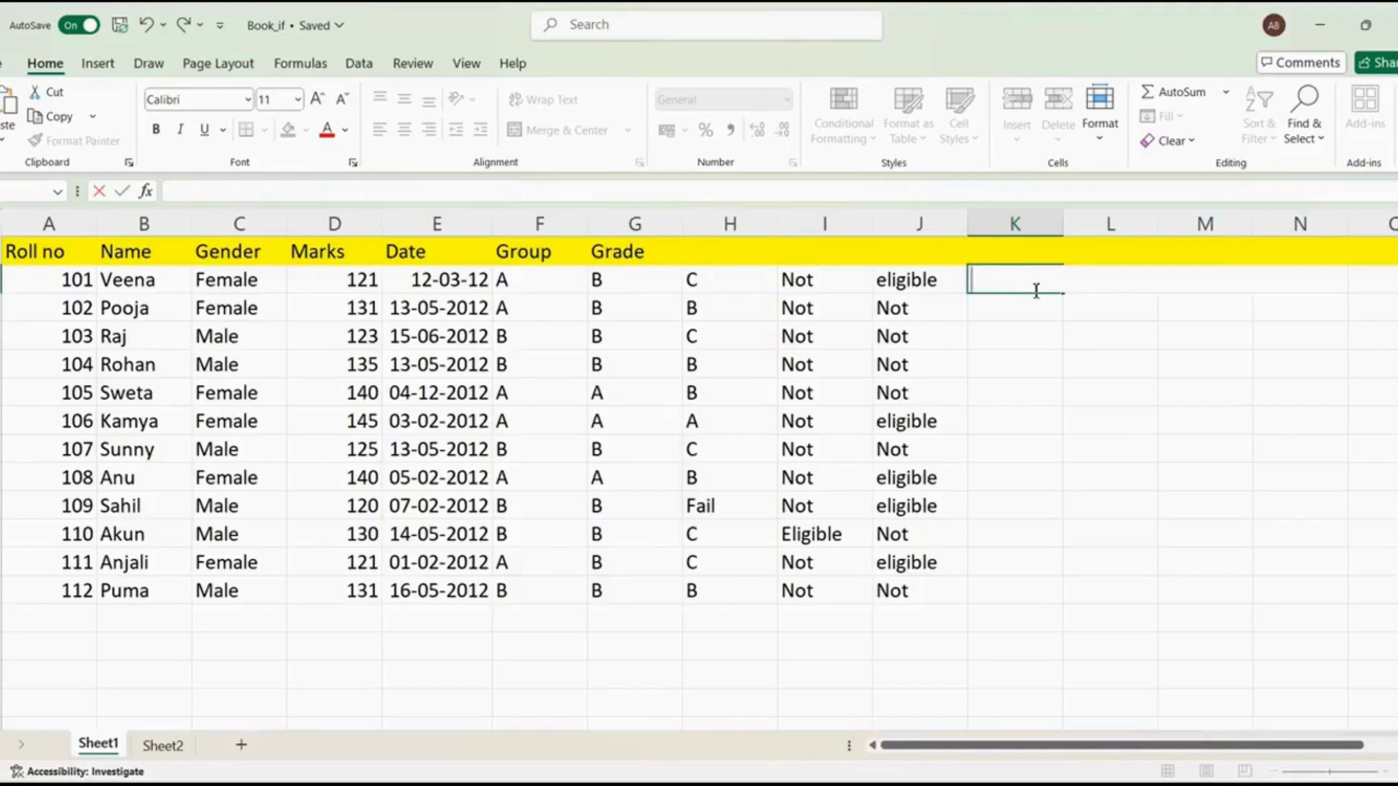
Start an IF formula in K2 with a nested AND test that refers to G2 from the Grade column
type("=")
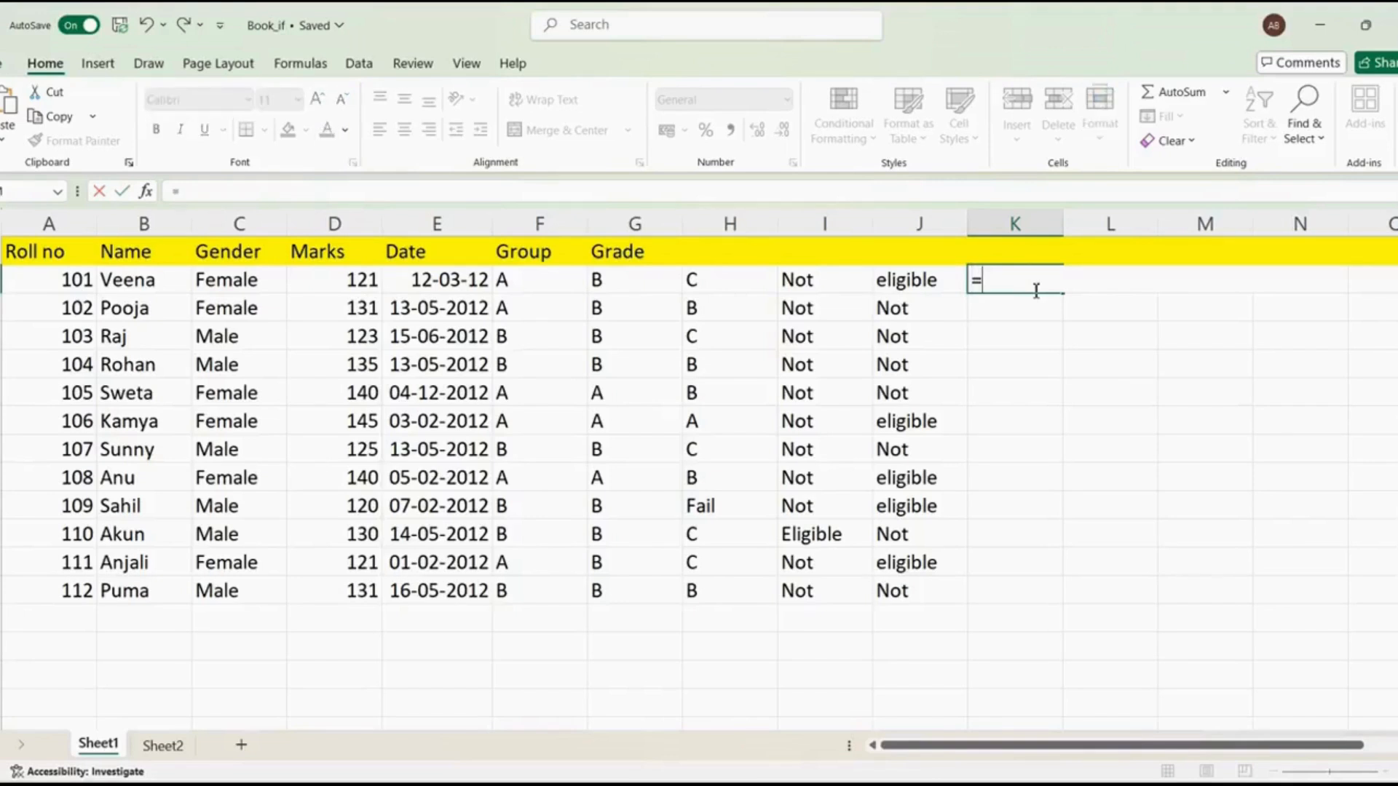
type("If")
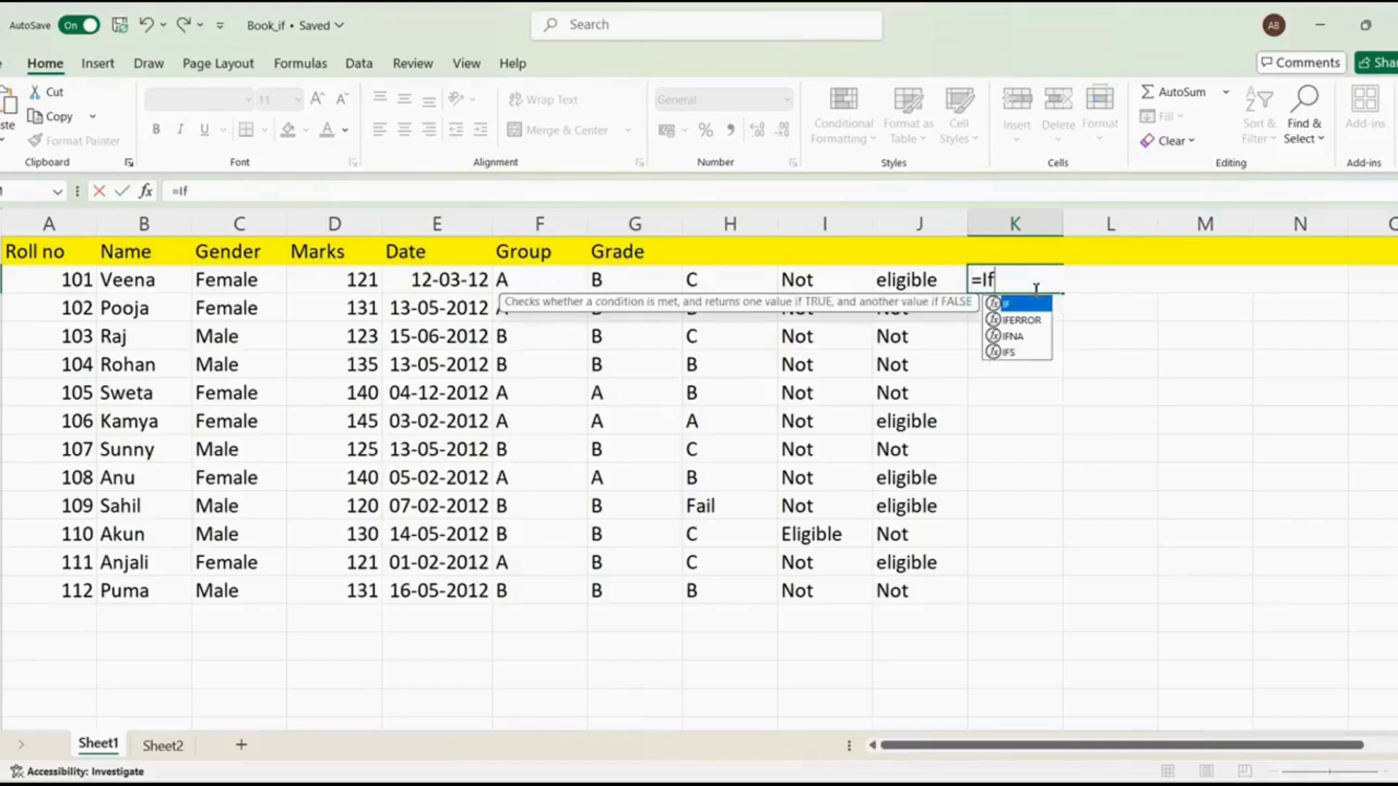
key("Tab")
type("An")
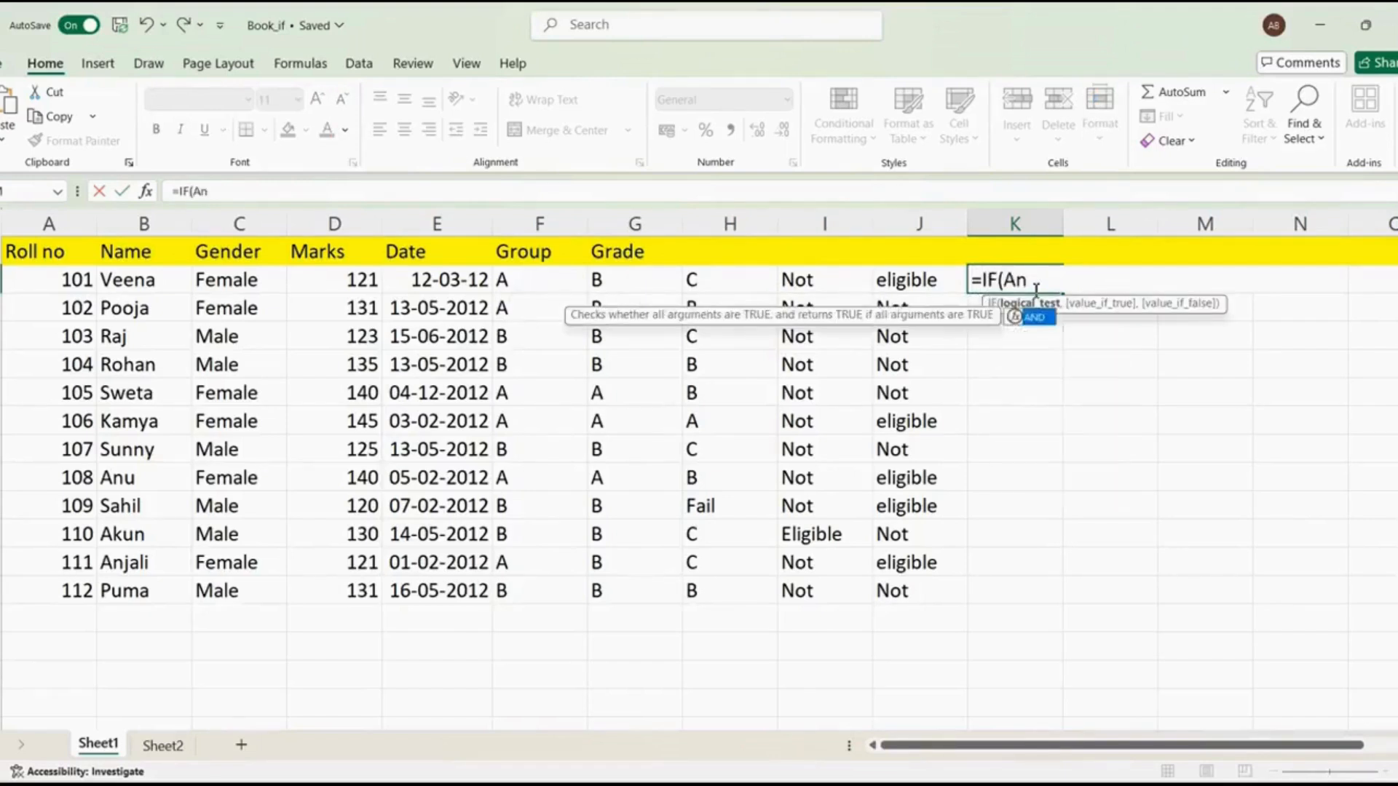
type("d(")
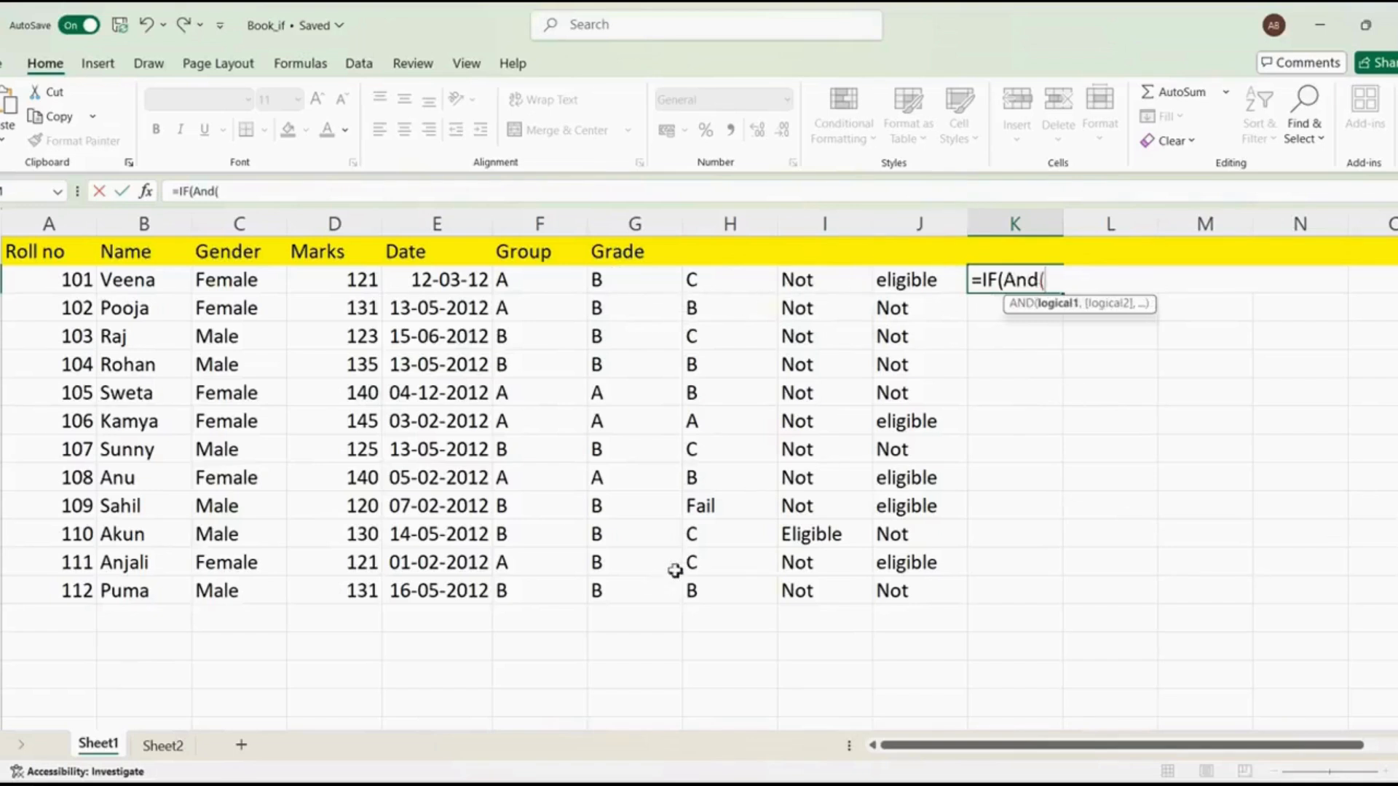
left_click(650, 284)
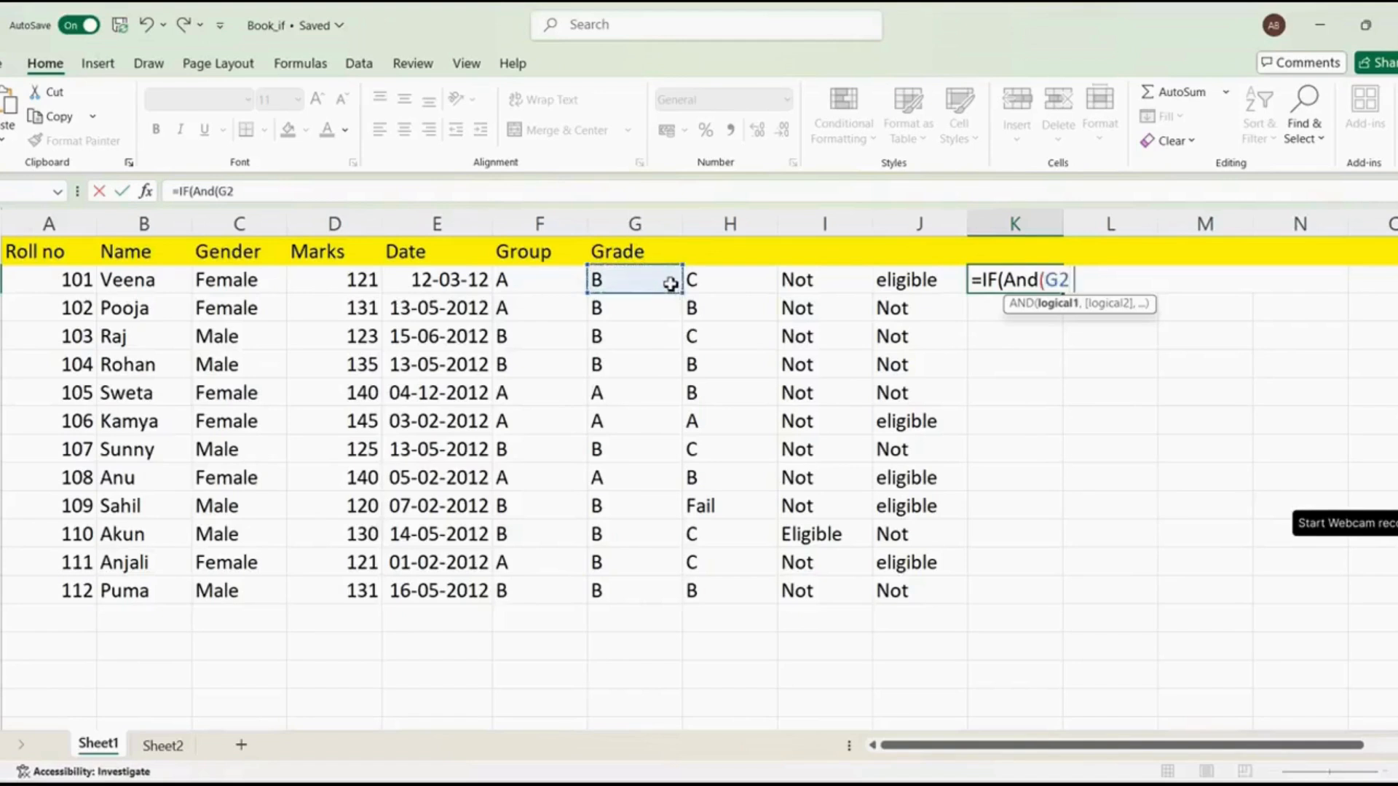
Complete the first AND condition in K2 by checking whether G2 equals "B"
type("= \"\"")
key("Return")
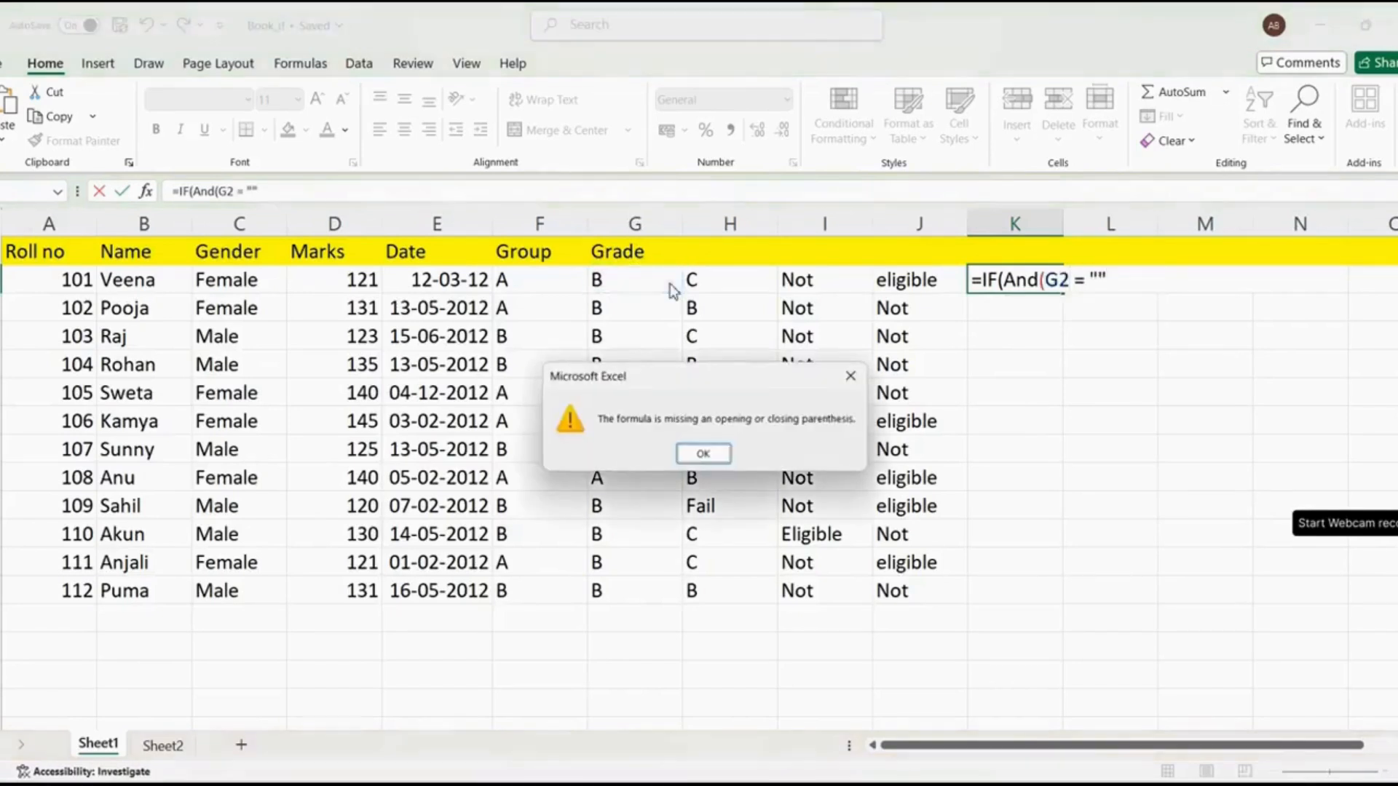
left_click(703, 455)
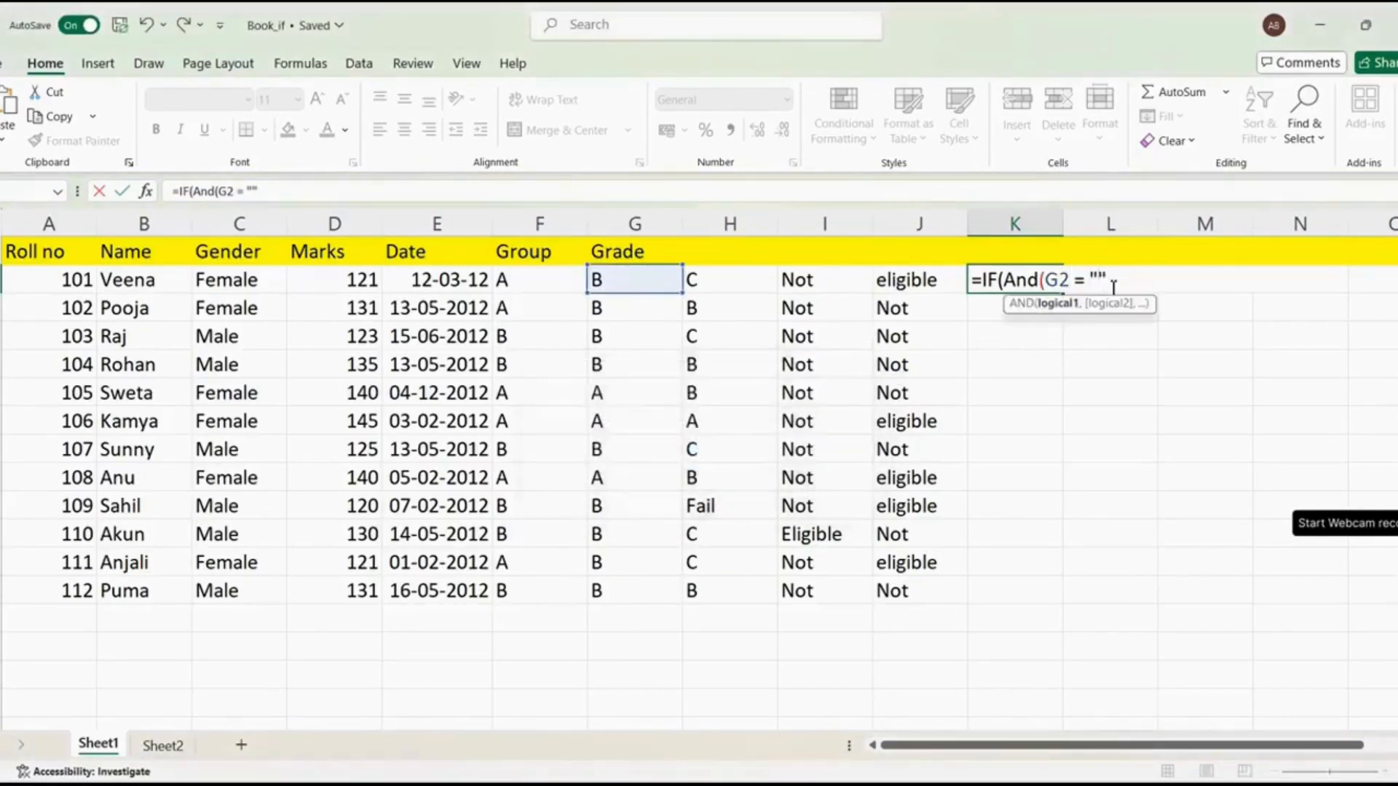
type("B")
left_click(1138, 287)
type(",")
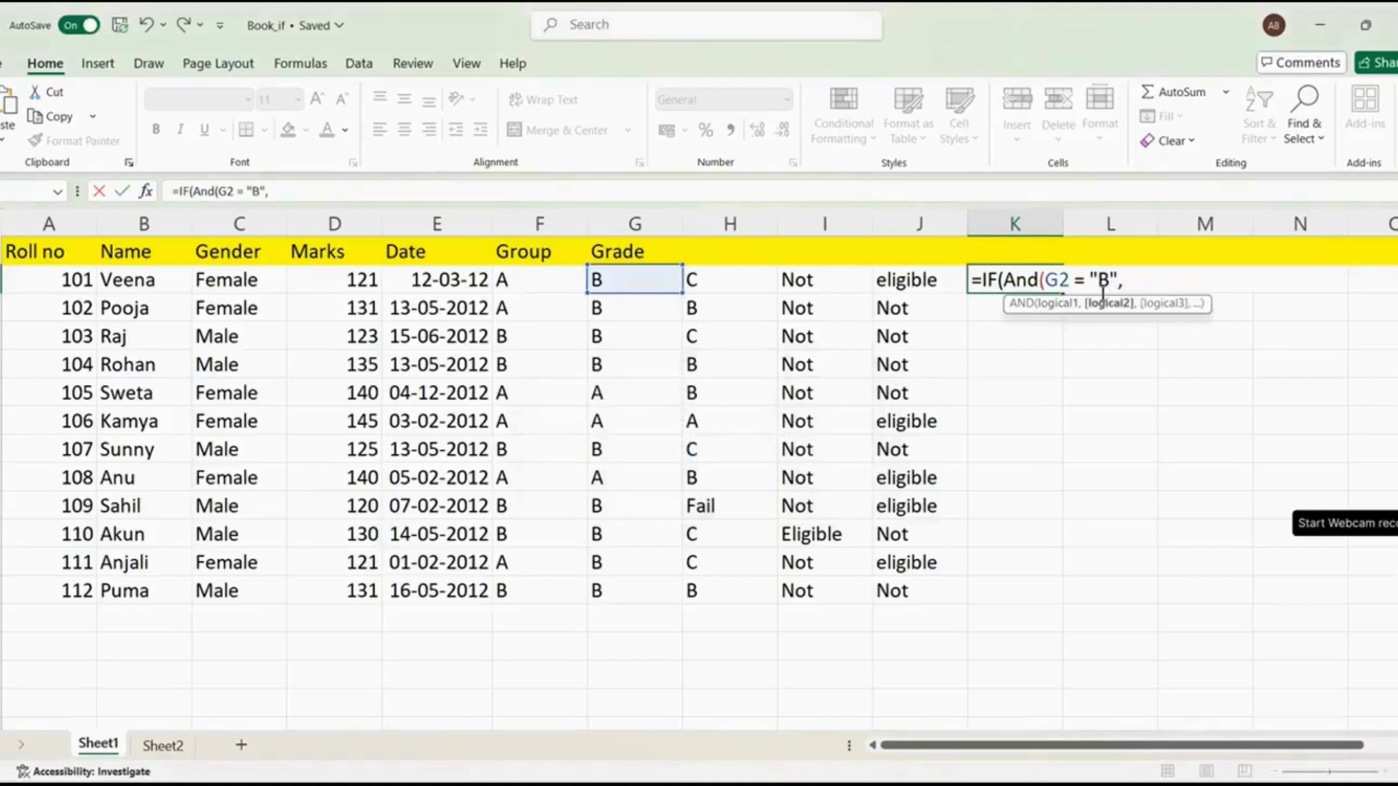
Add J2="eligible" as the second AND condition in the K2 formula and close the AND test
left_click(934, 280)
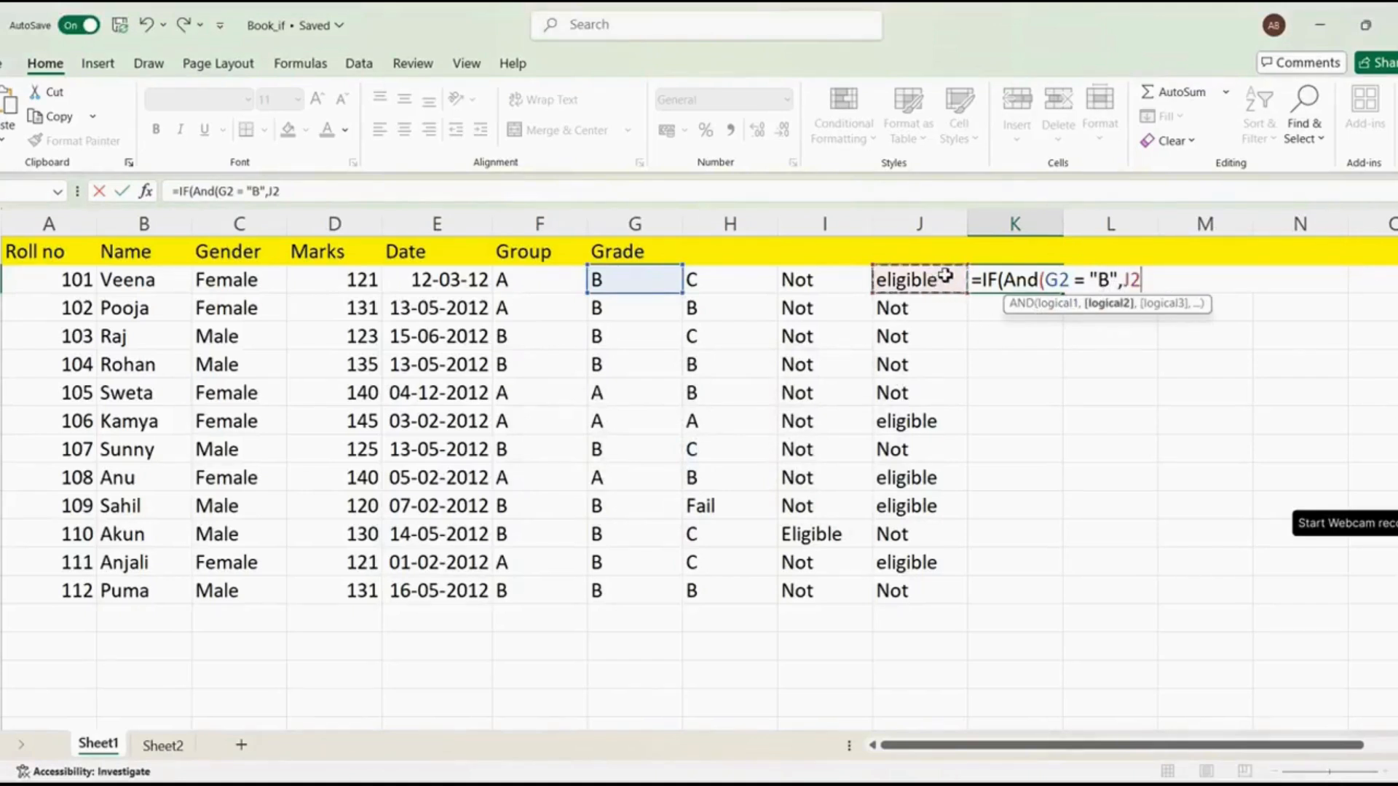
type("=")
type("\"\"")
type("eligib")
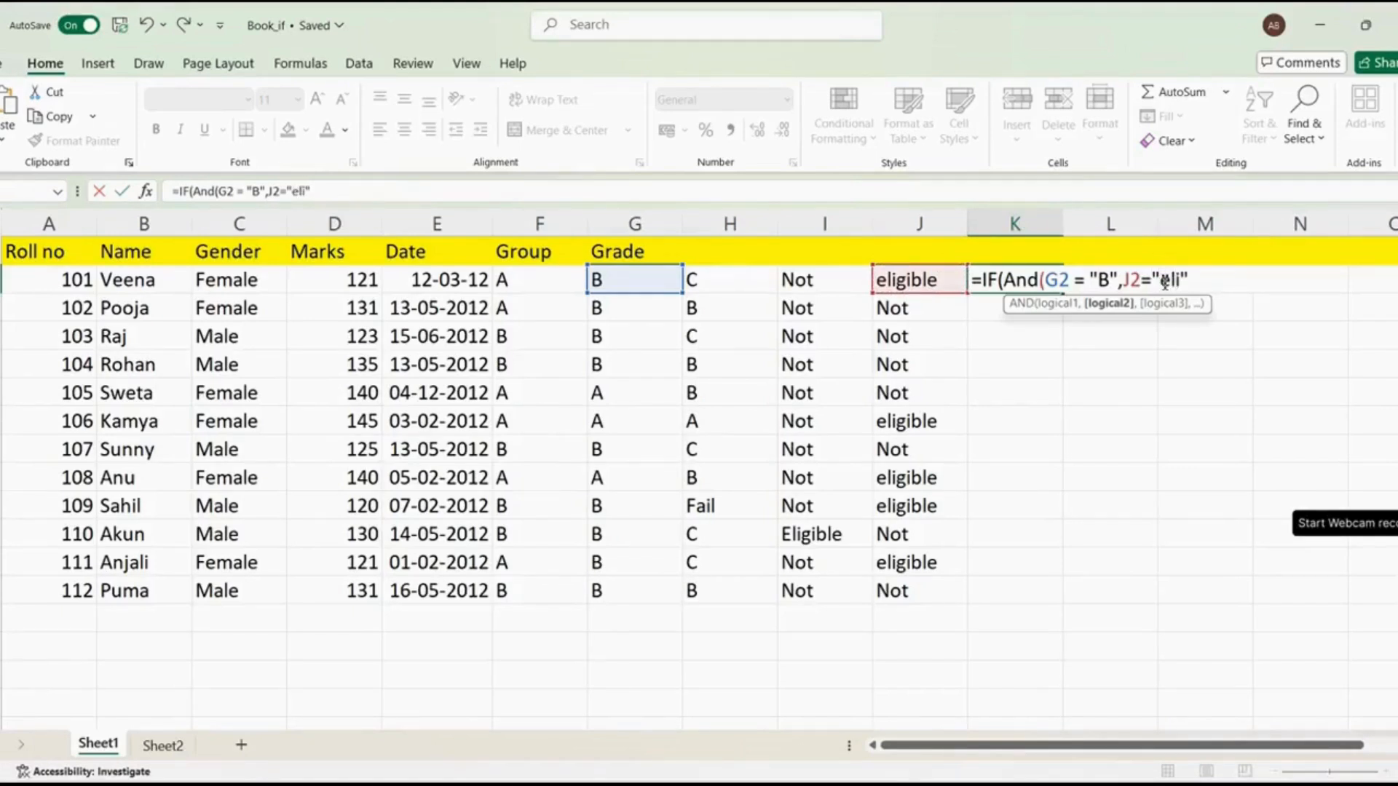
type("el")
key("BackSpace")
key("BackSpace")
type("le\"")
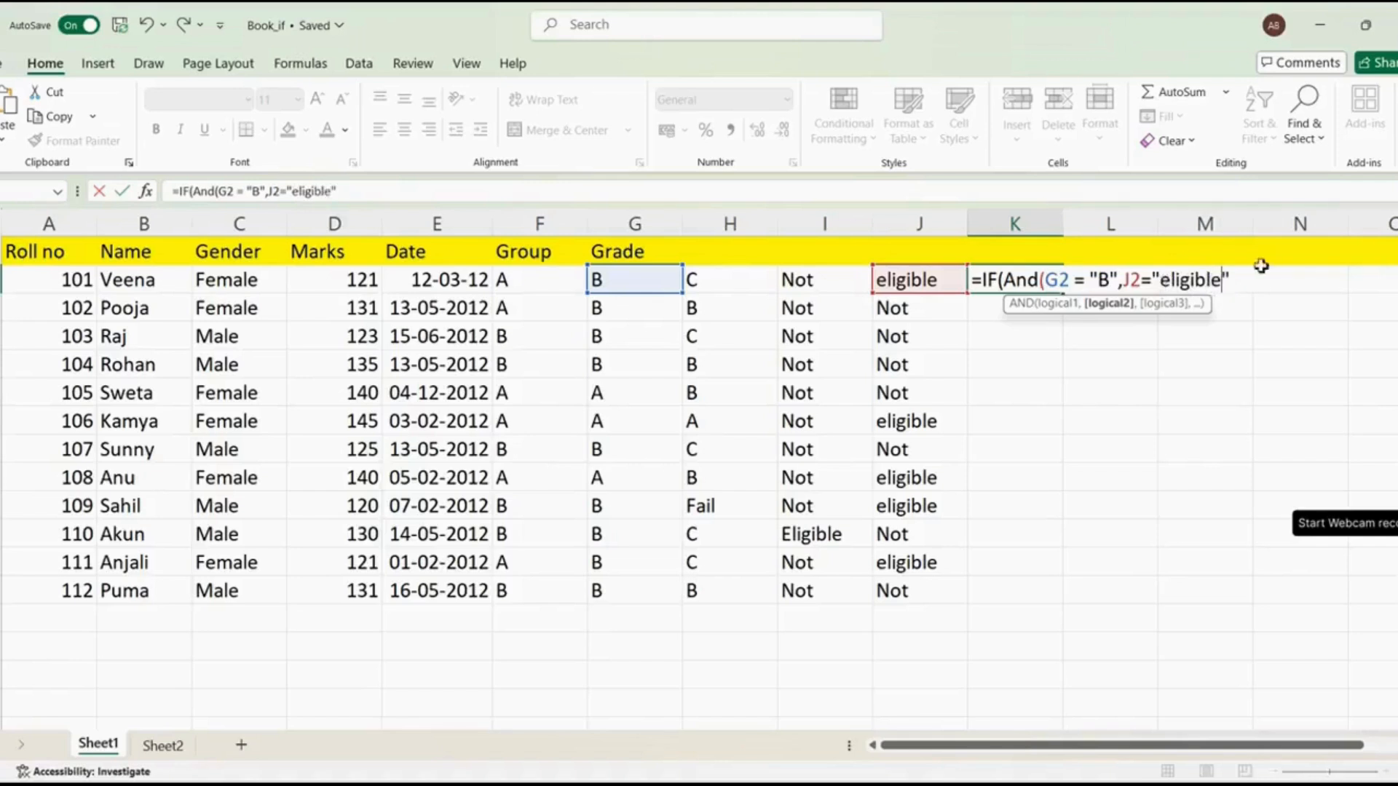
type(",")
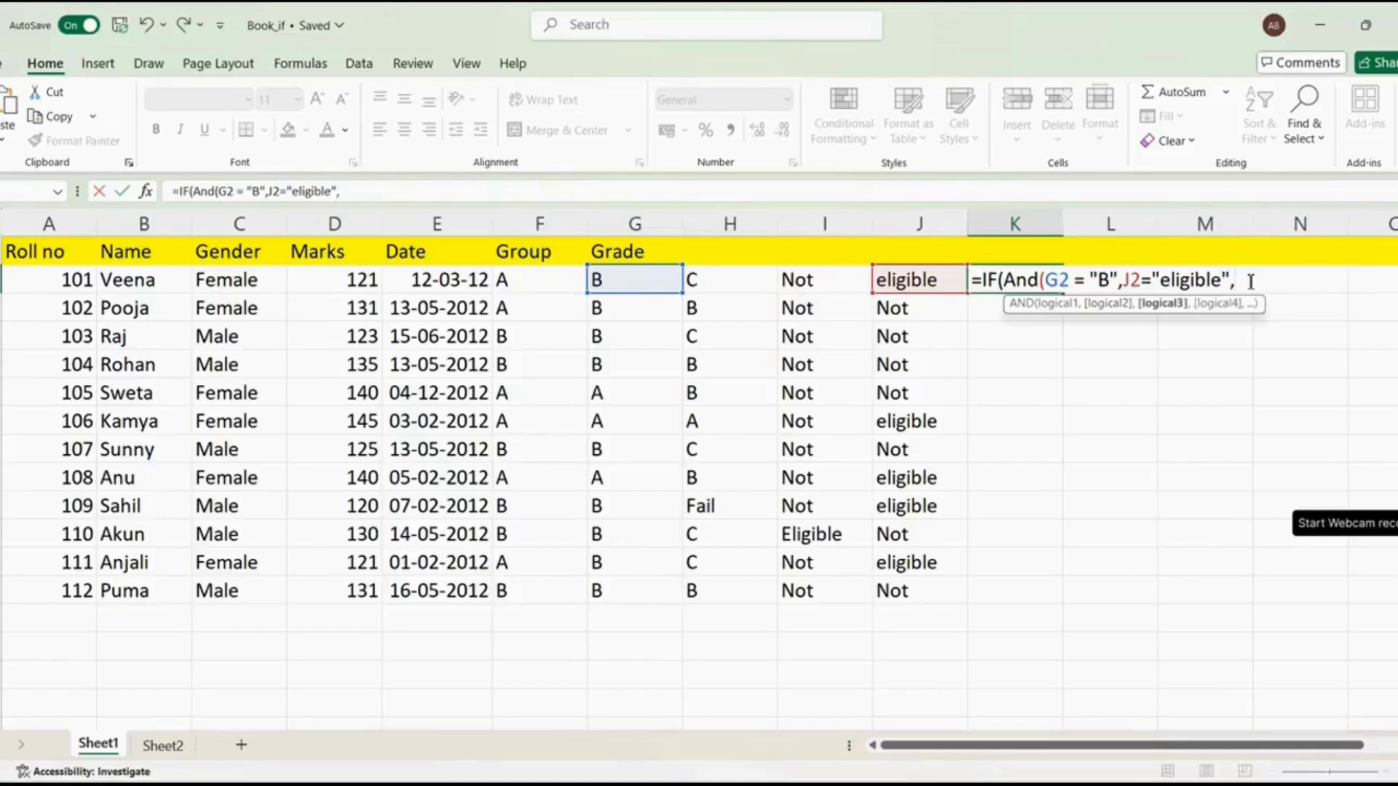
key("BackSpace")
type("),")
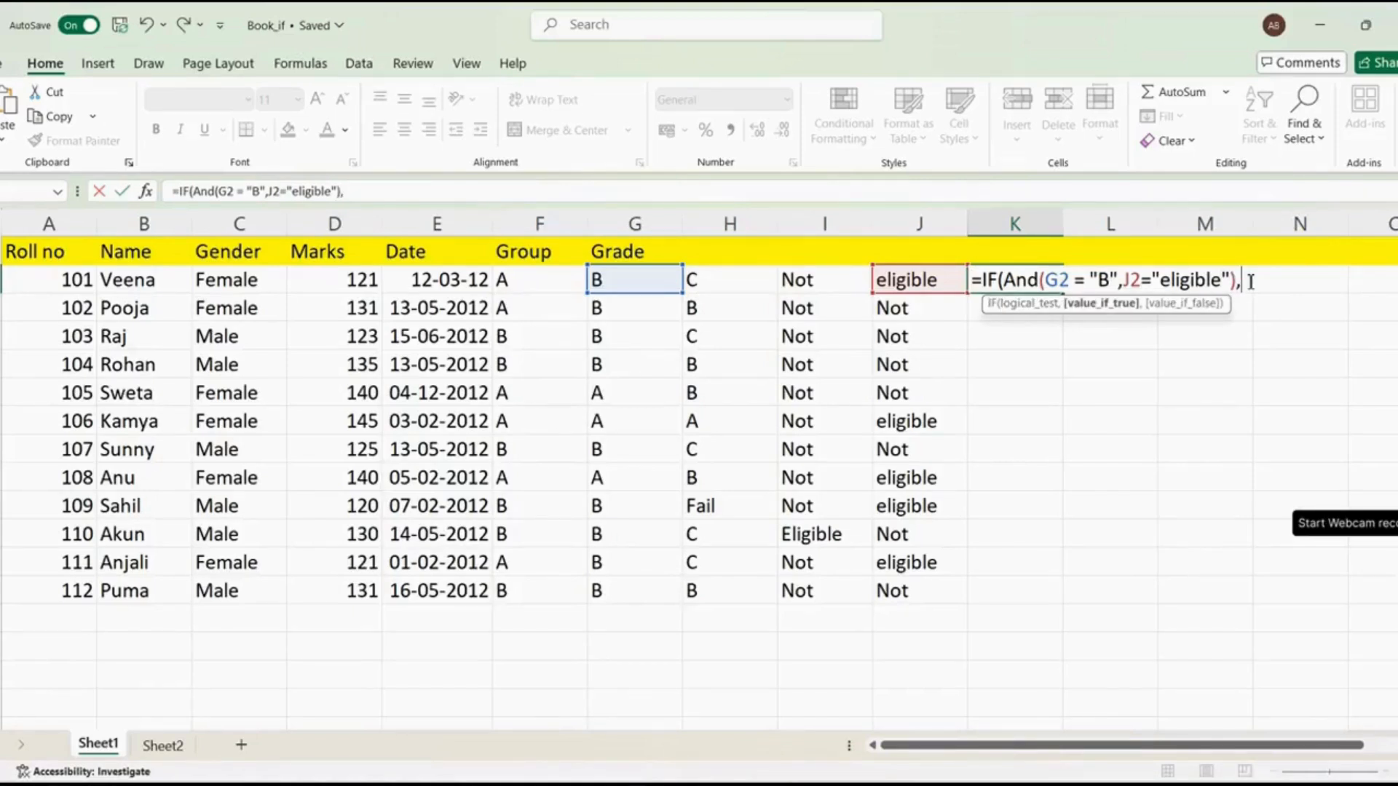
Complete the K2 formula with "yes" as the true value and "no" as the false value, and fill it down to K13
type("\"\"yes,\"\"")
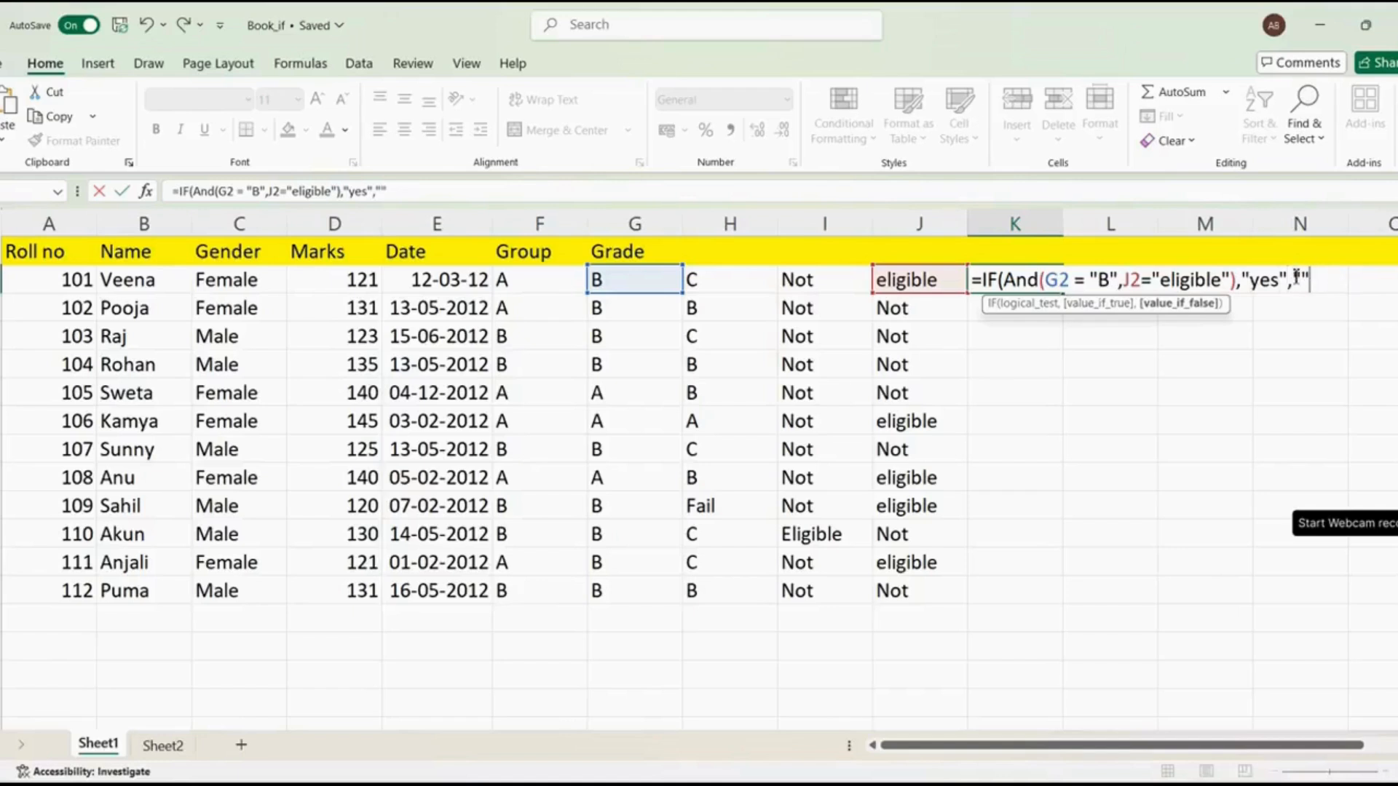
left_click(1306, 282)
type("no")
type(")")
key("Return")
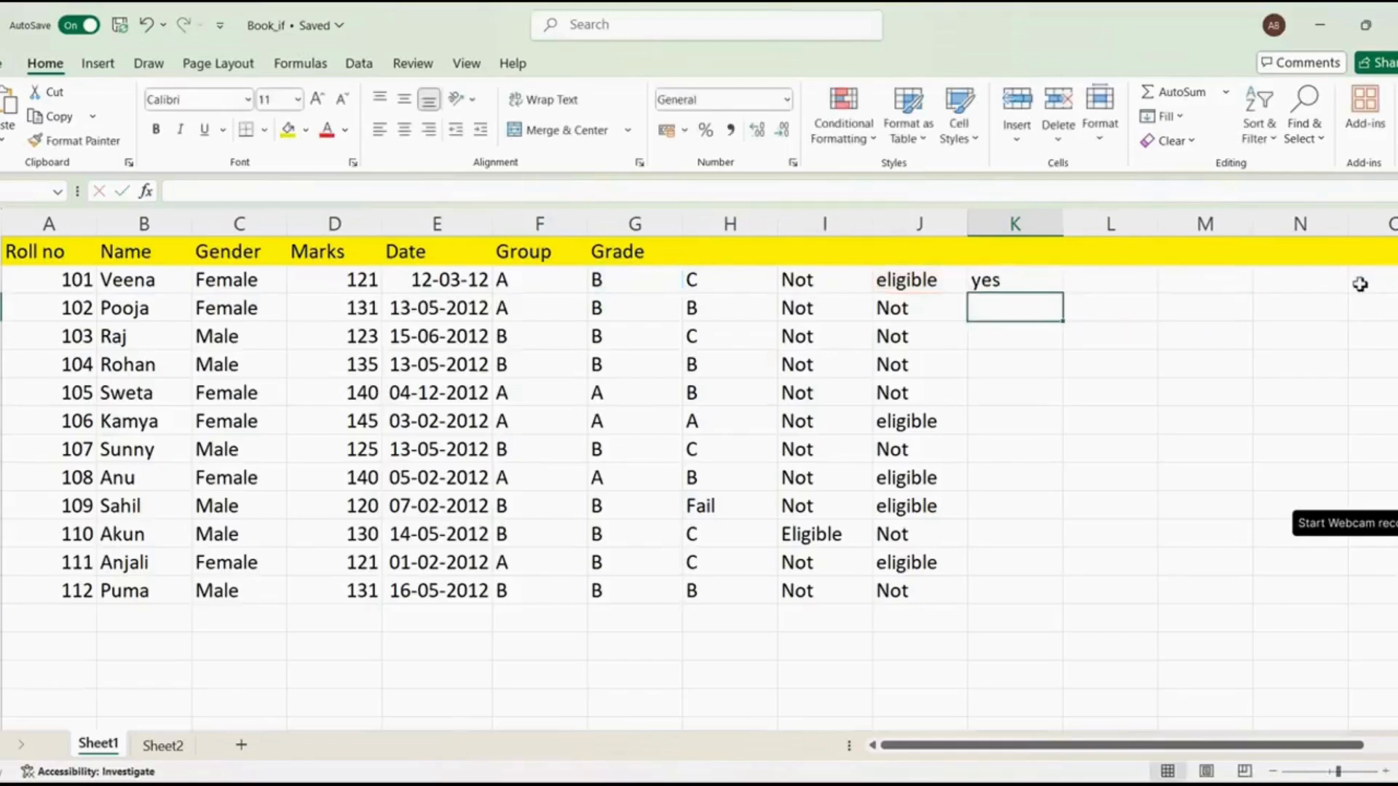
left_click(1040, 286)
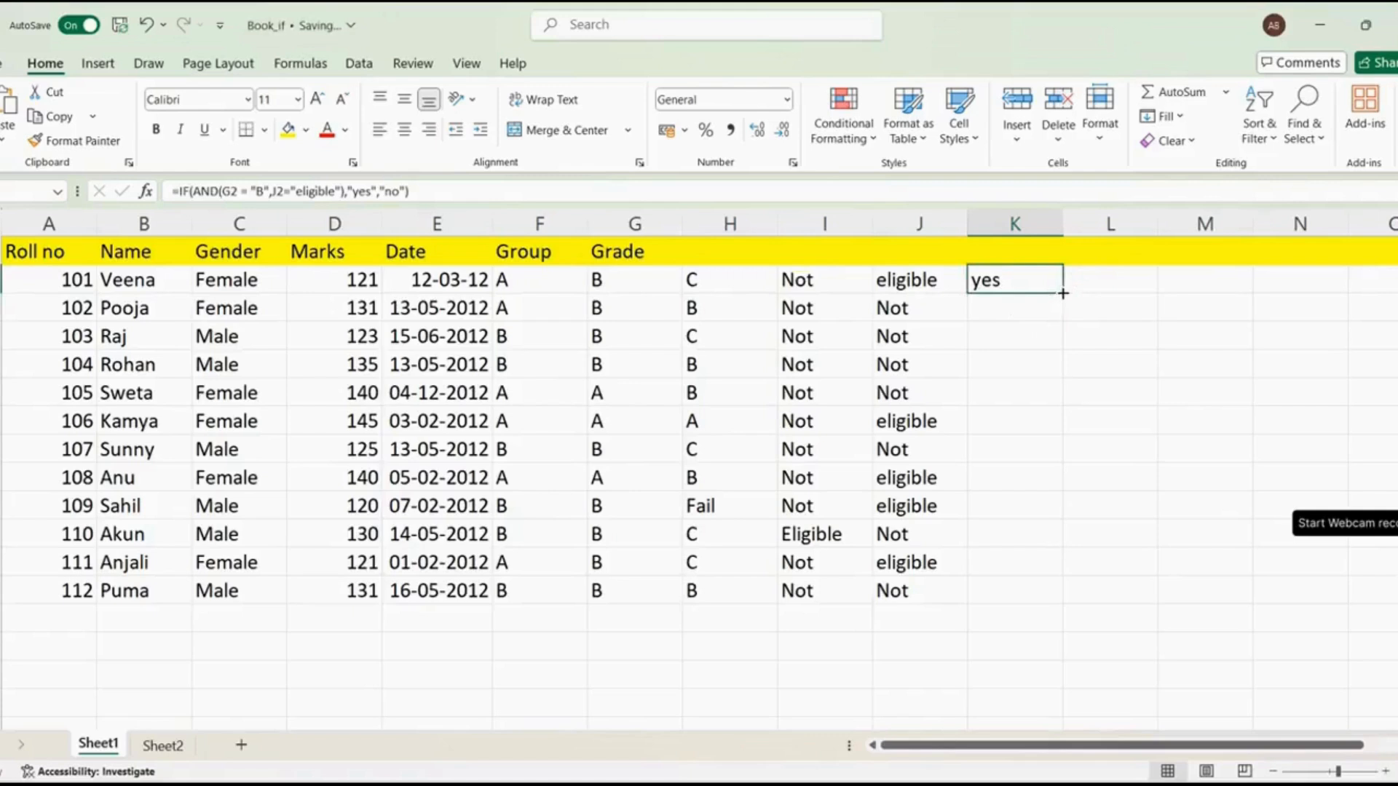
left_click_drag(1069, 295, 1070, 593)
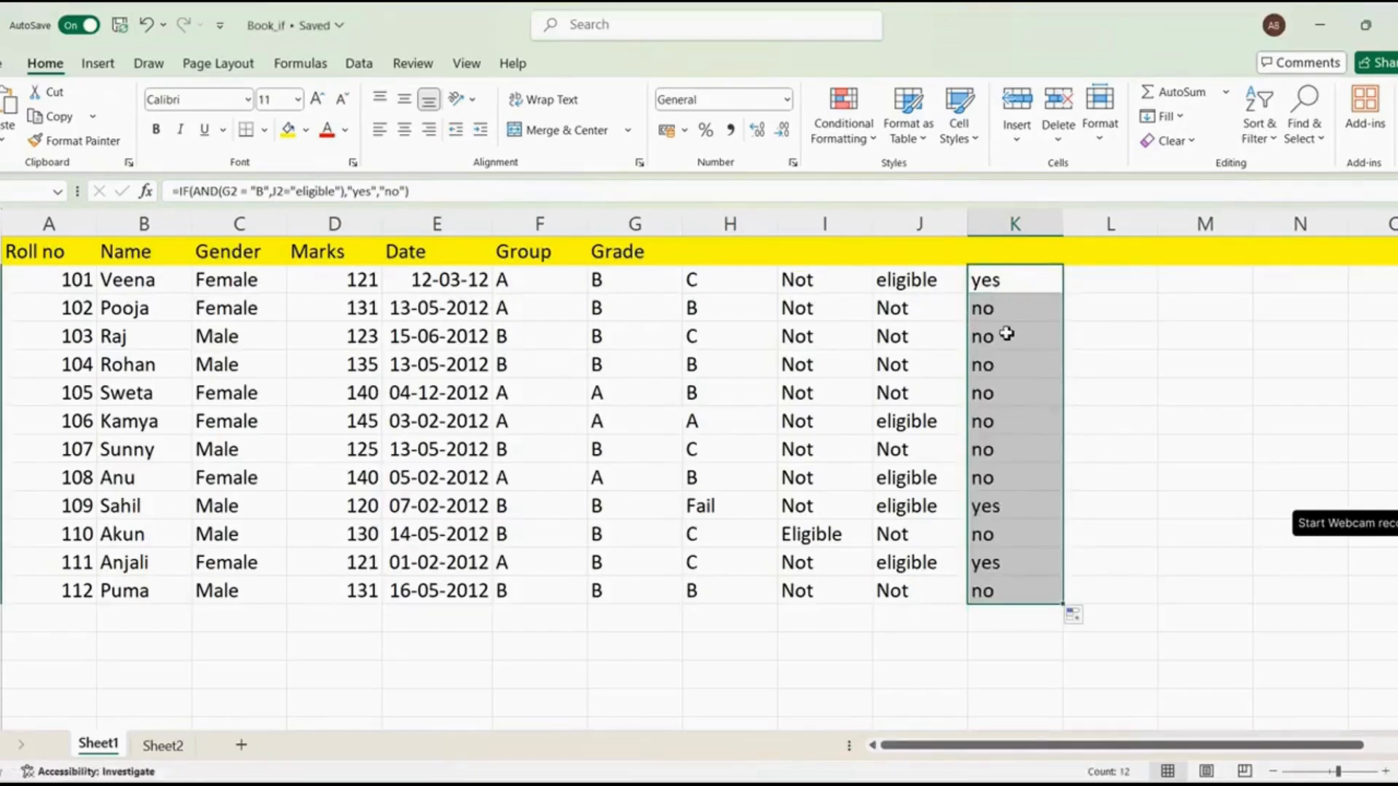
Check the grades in G3 and G7 and the eligibility in J7 against the AND results in column K
left_click(649, 321)
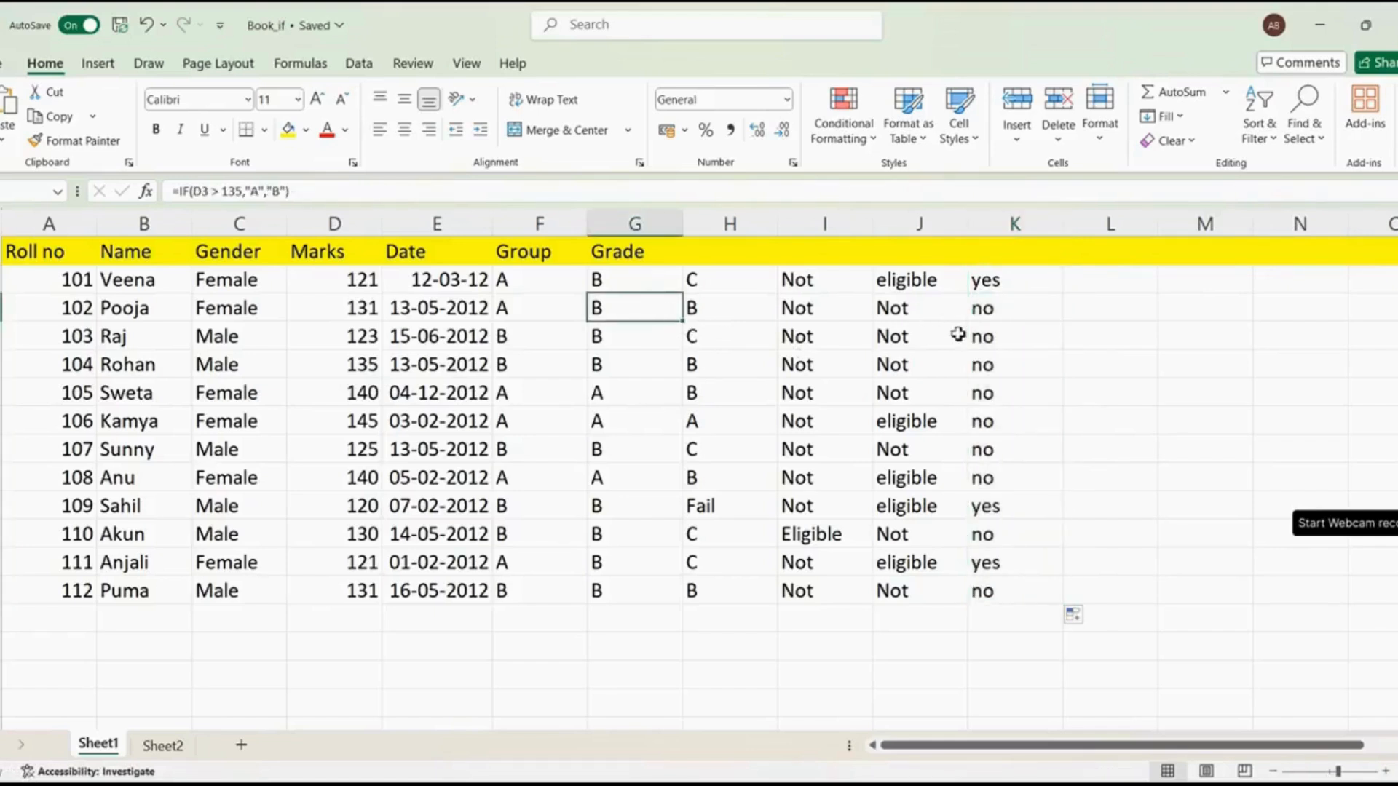
left_click(891, 421)
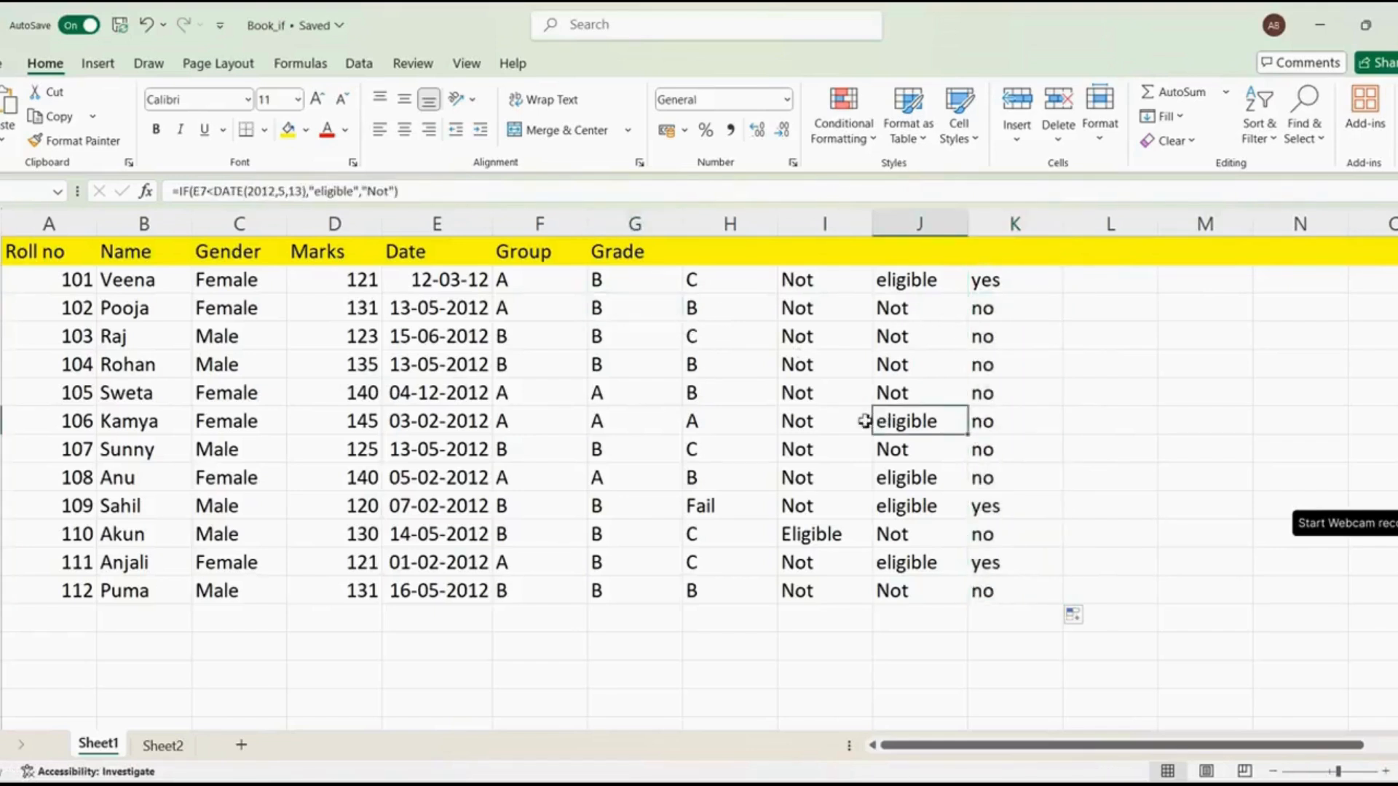
left_click(601, 426)
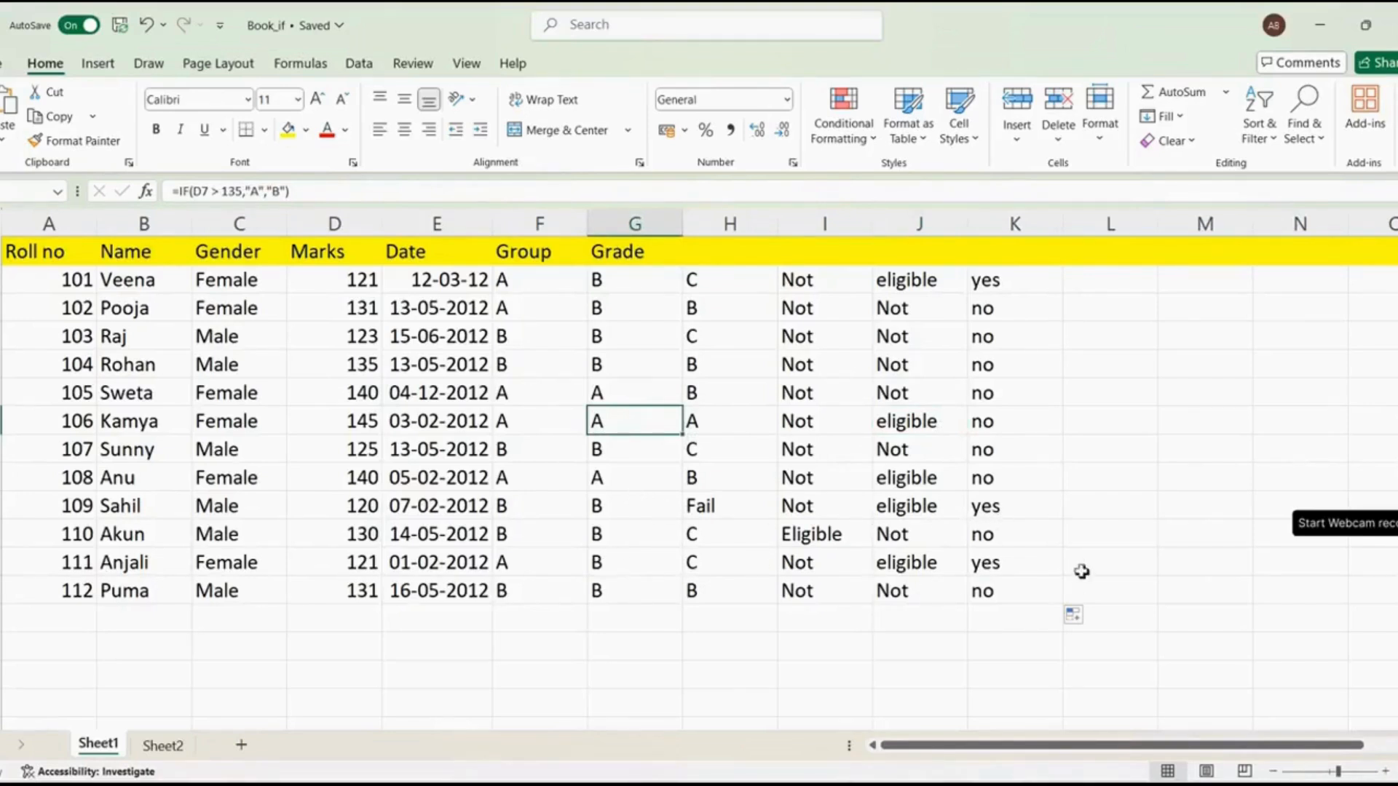
Enter the header "and" in K1 and the header "or" in L1
double_click(1021, 255)
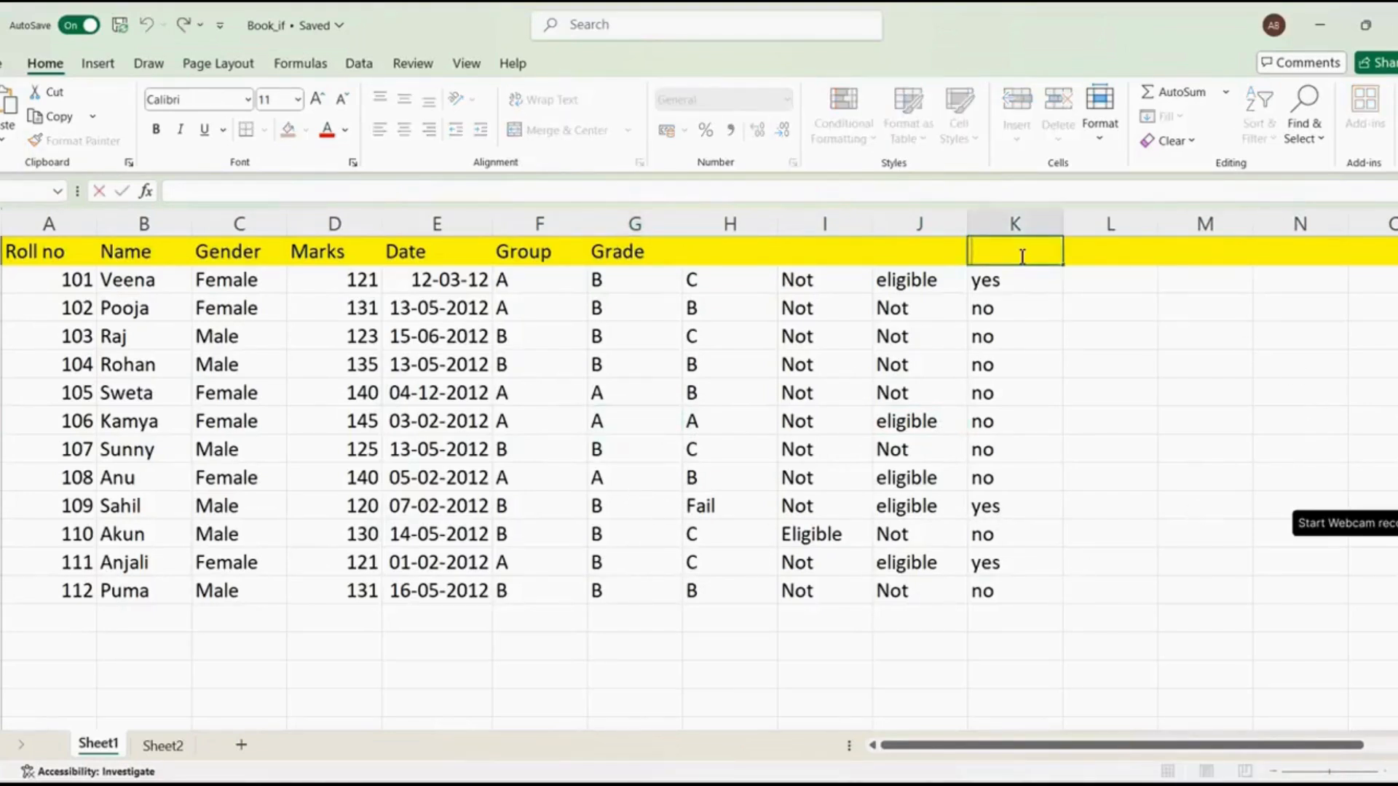
type("and")
left_click(1117, 253)
double_click(1116, 253)
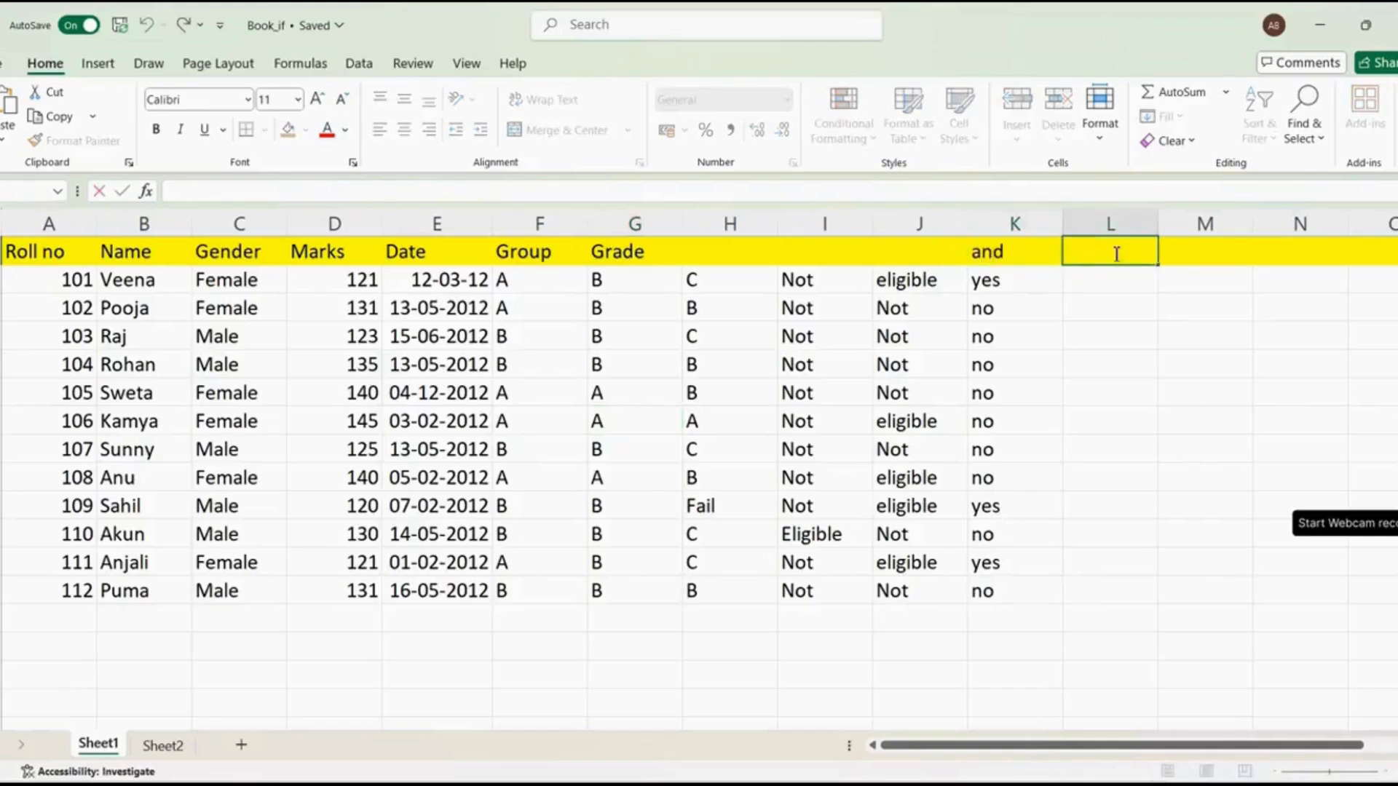
type("or")
Start an IF formula in L2 with a nested OR test whose first condition is G2 = "B"
left_click(1098, 282)
double_click(1097, 282)
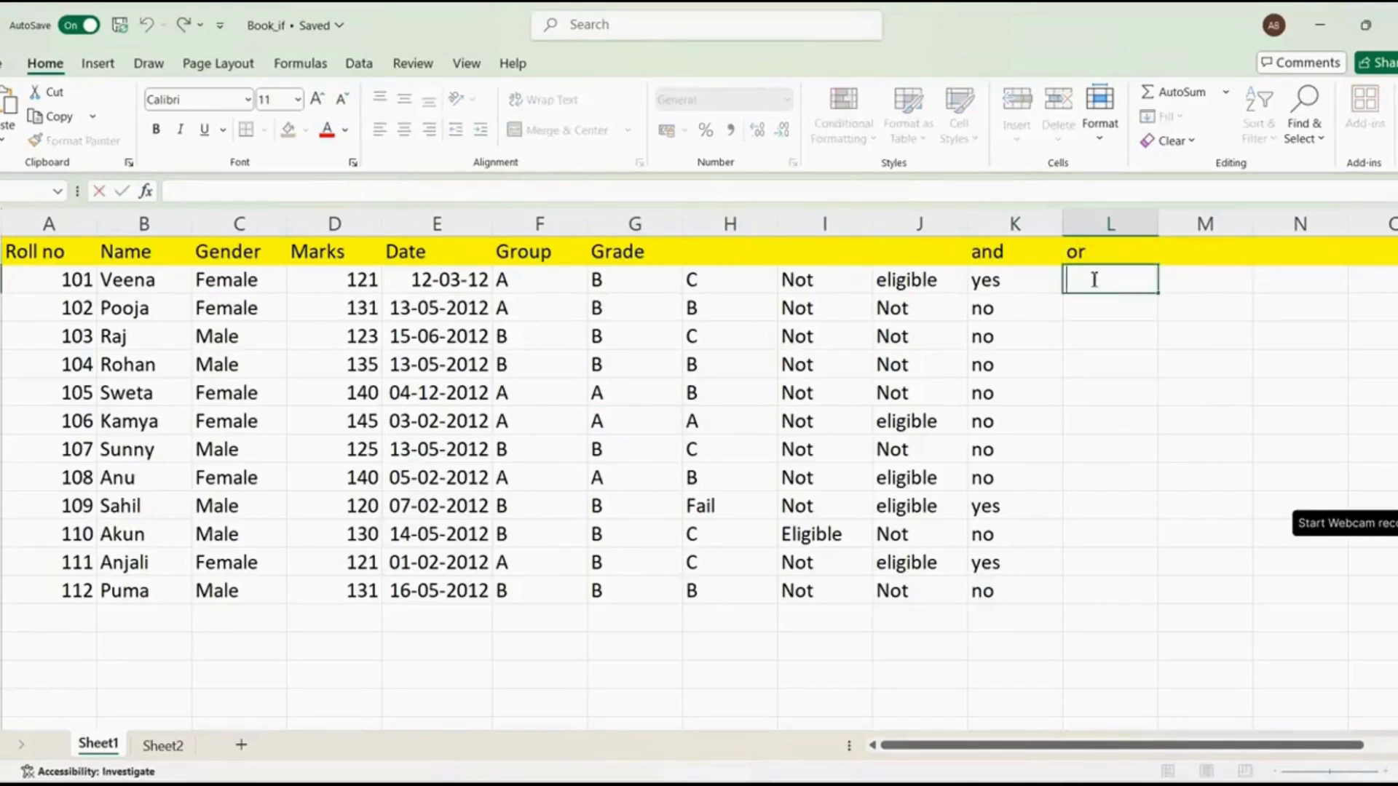
type("=if")
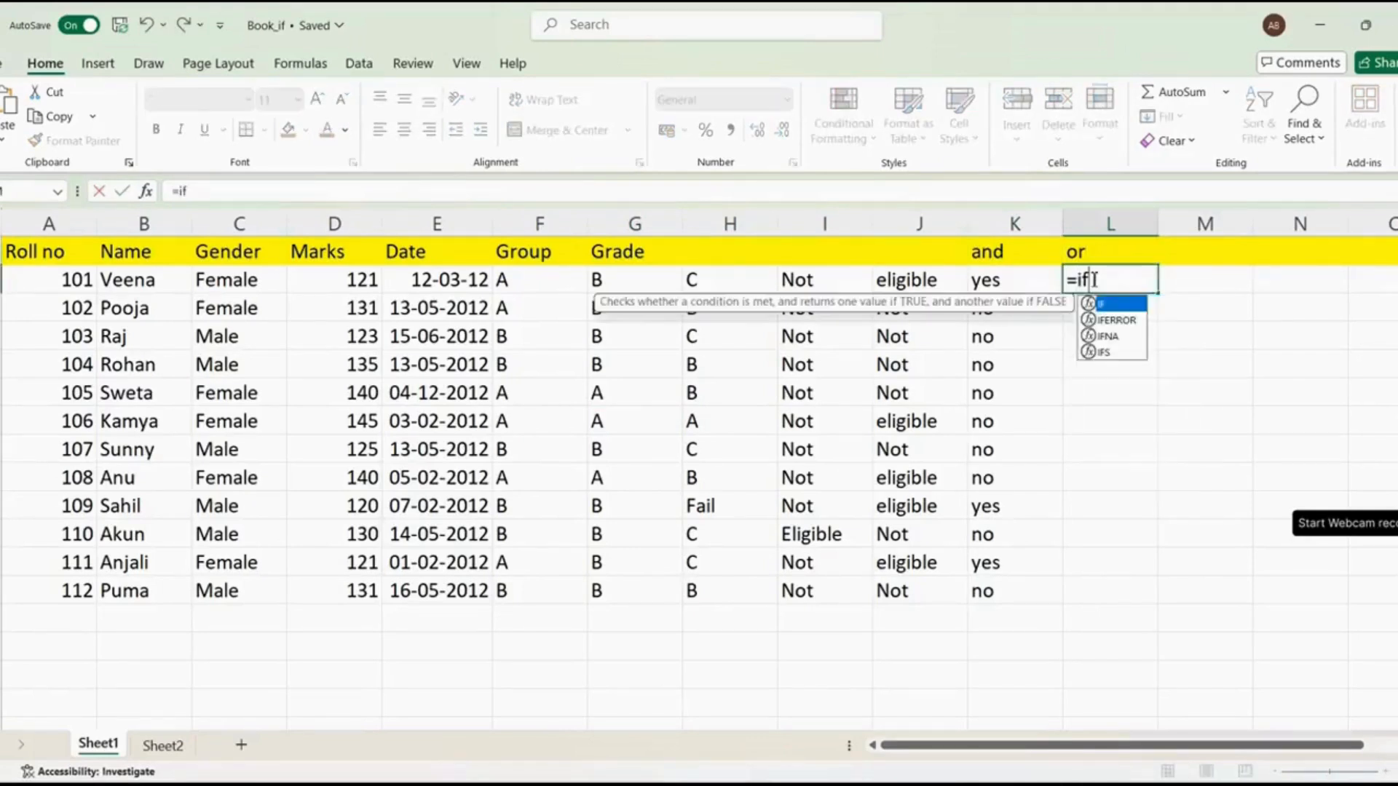
type("(")
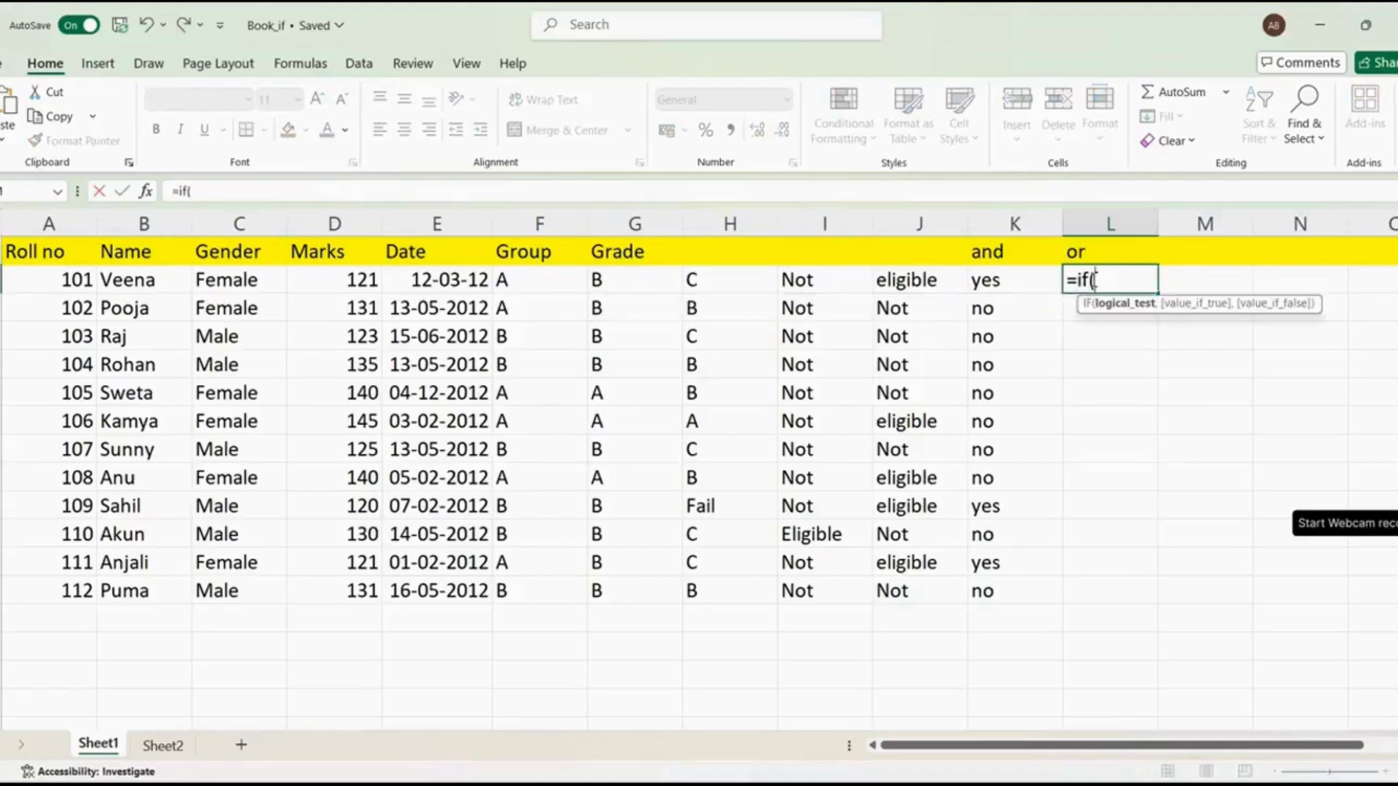
type("or")
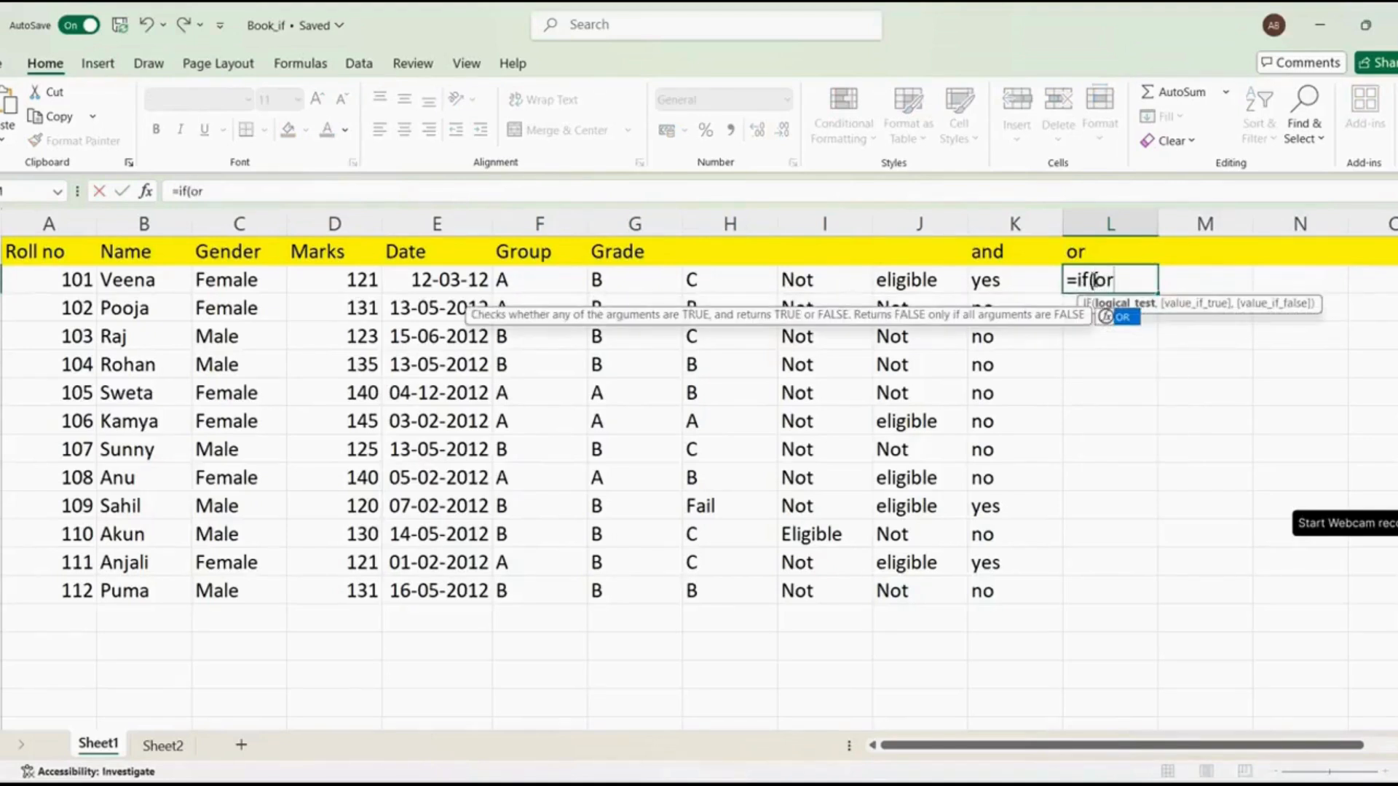
type("(")
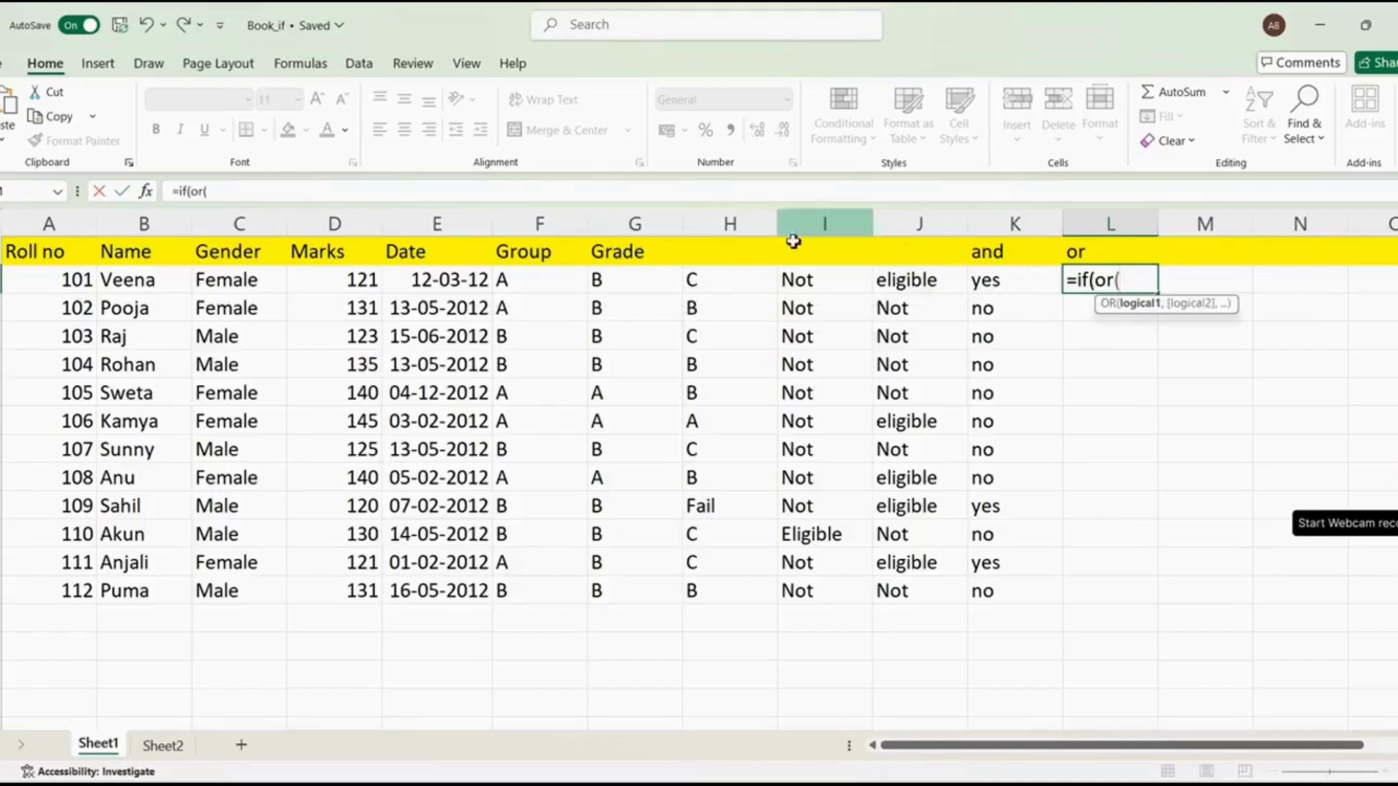
left_click(662, 274)
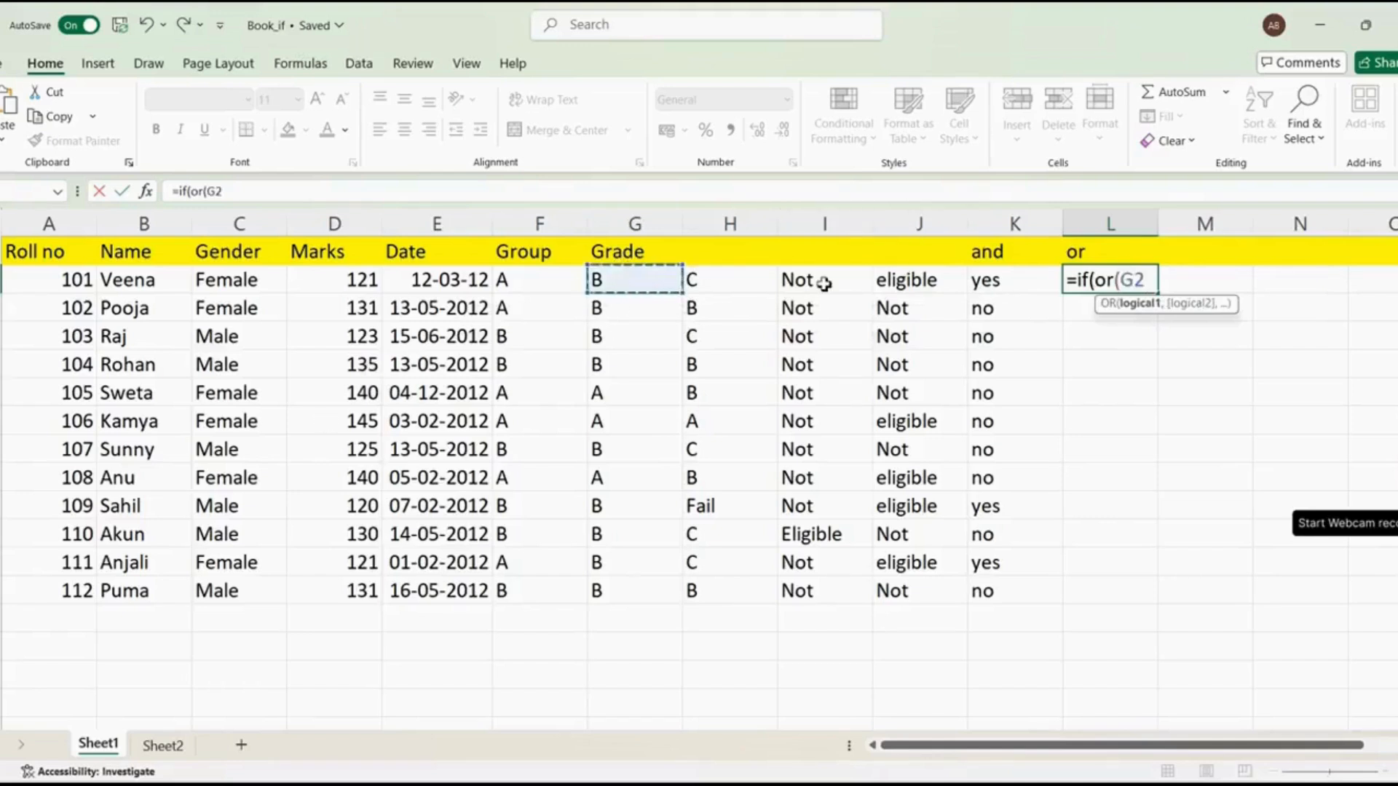
type("= \"\"")
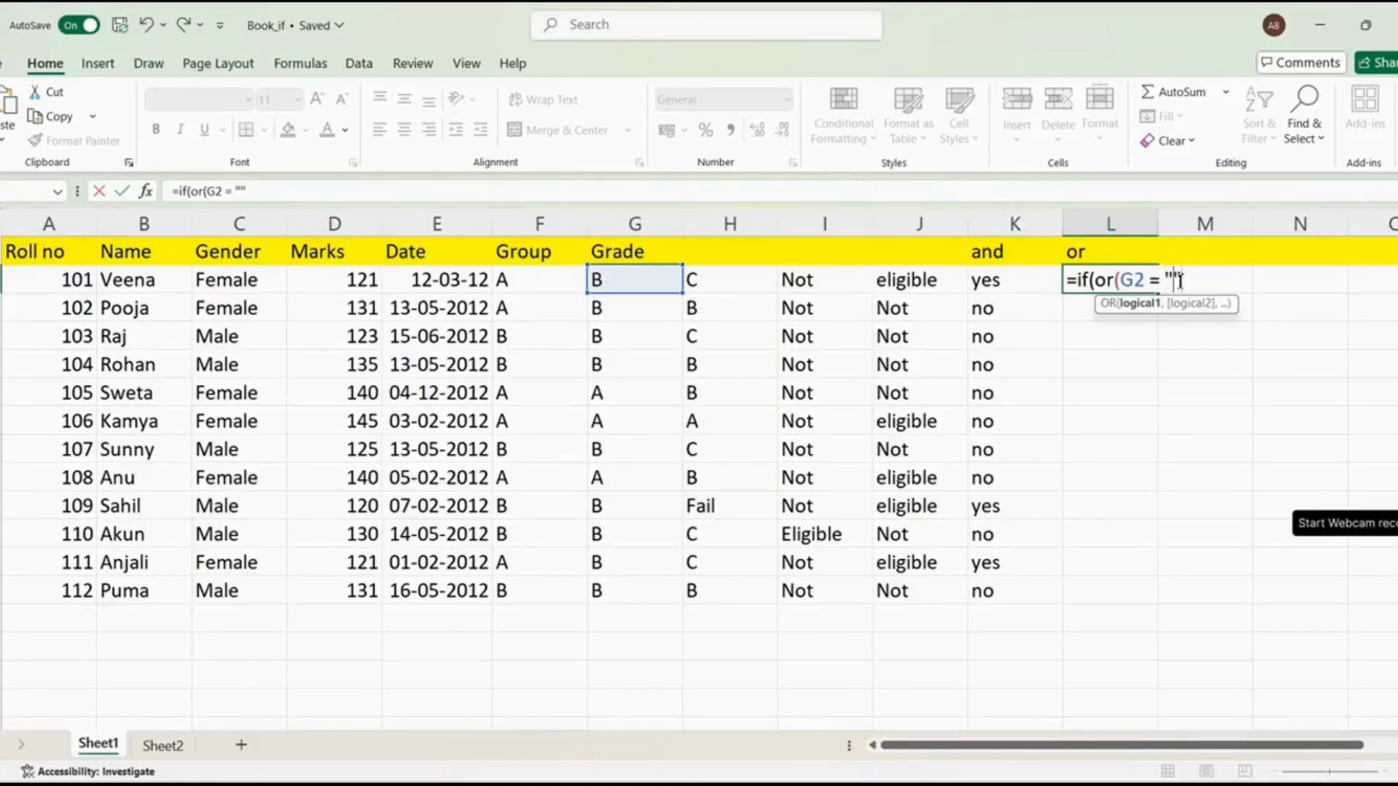
type("B")
type(",")
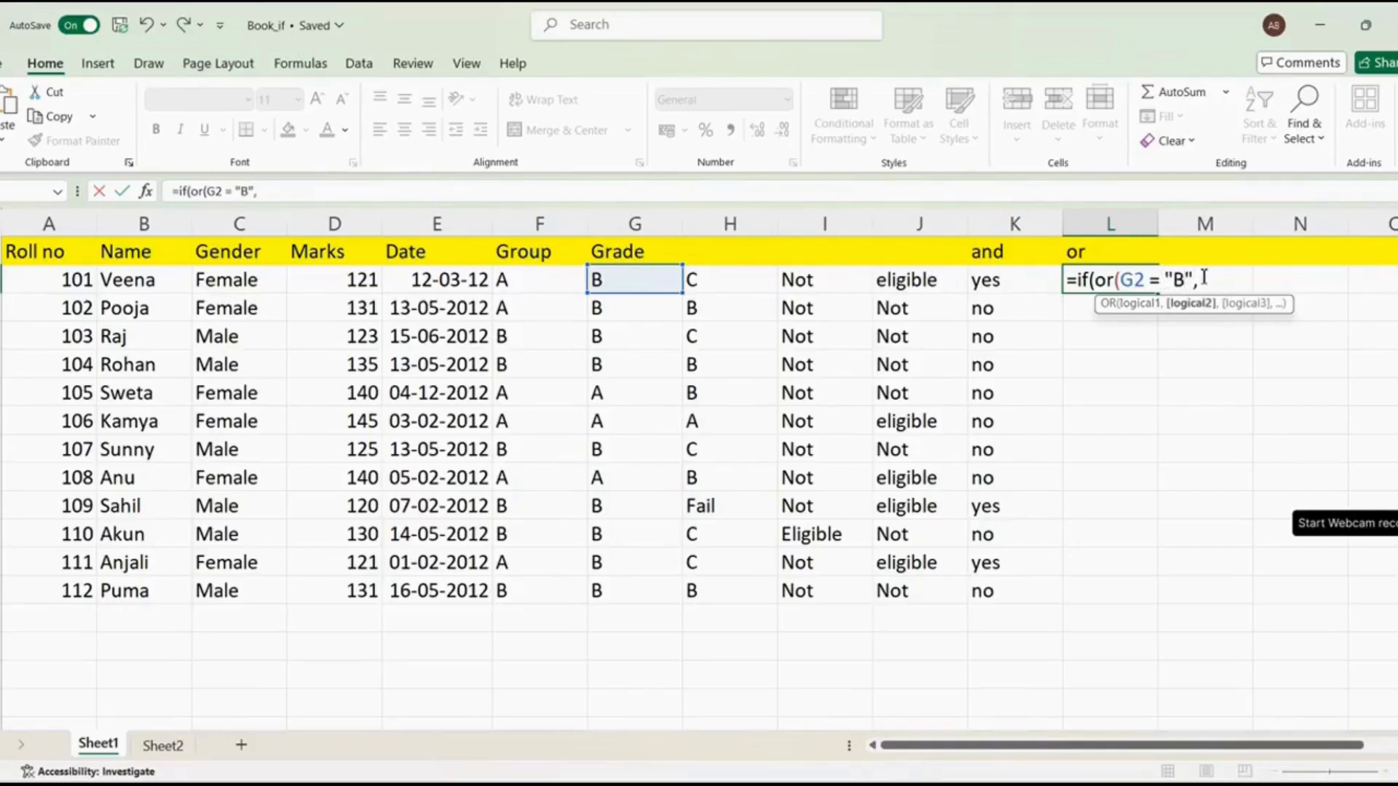
Add J2="eligible" as the second OR condition in the L2 formula and close the OR test
left_click(940, 281)
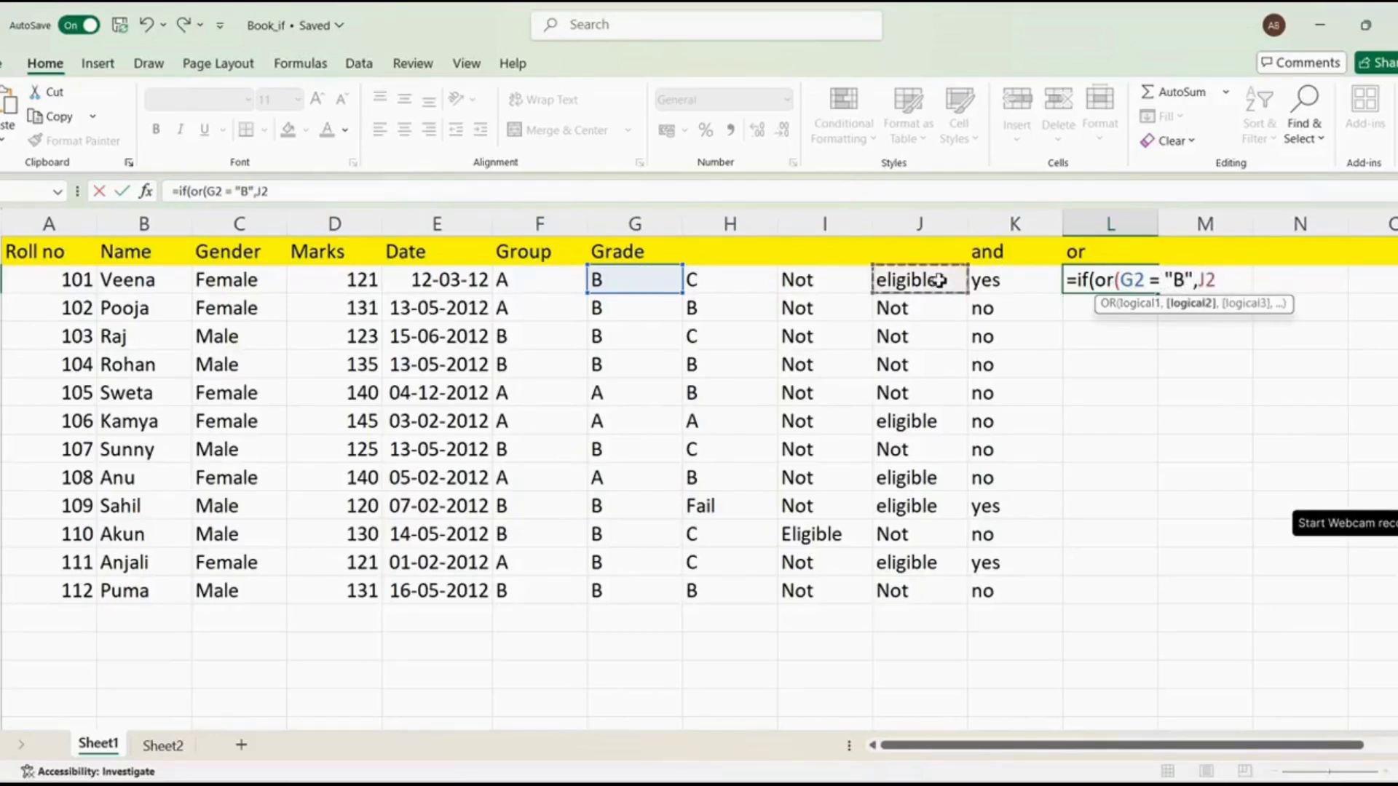
type("=\"\"")
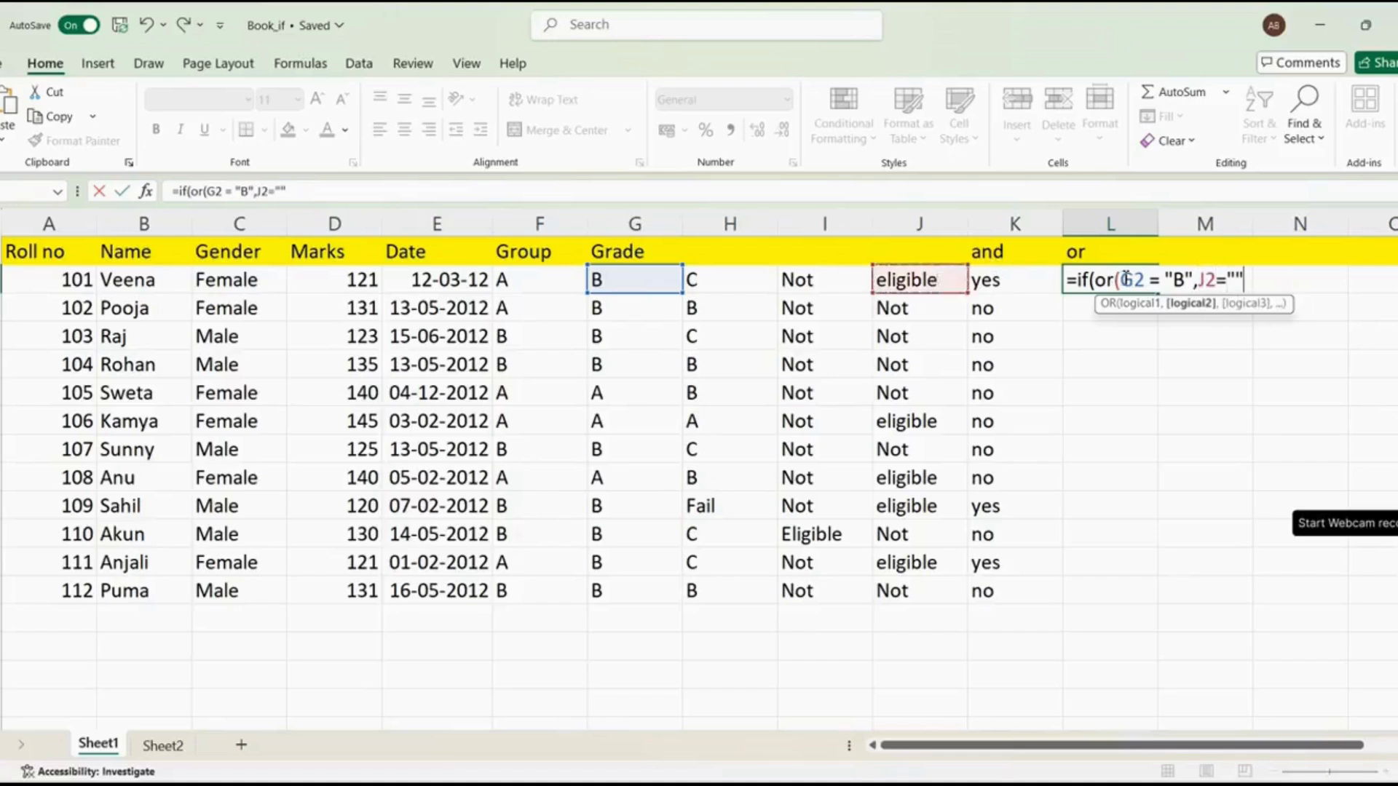
key("Left")
type("eligib")
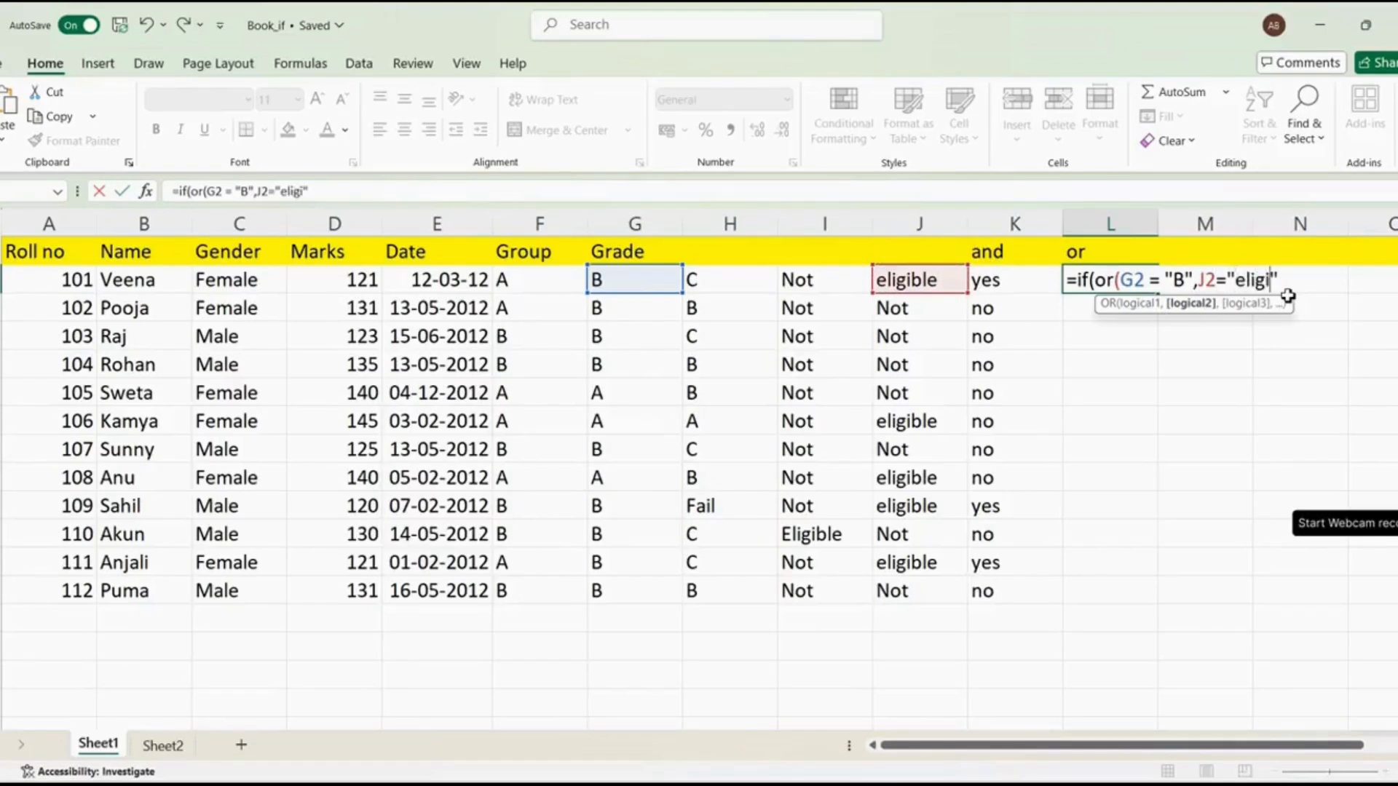
type("le")
left_click(1323, 279)
type(")")
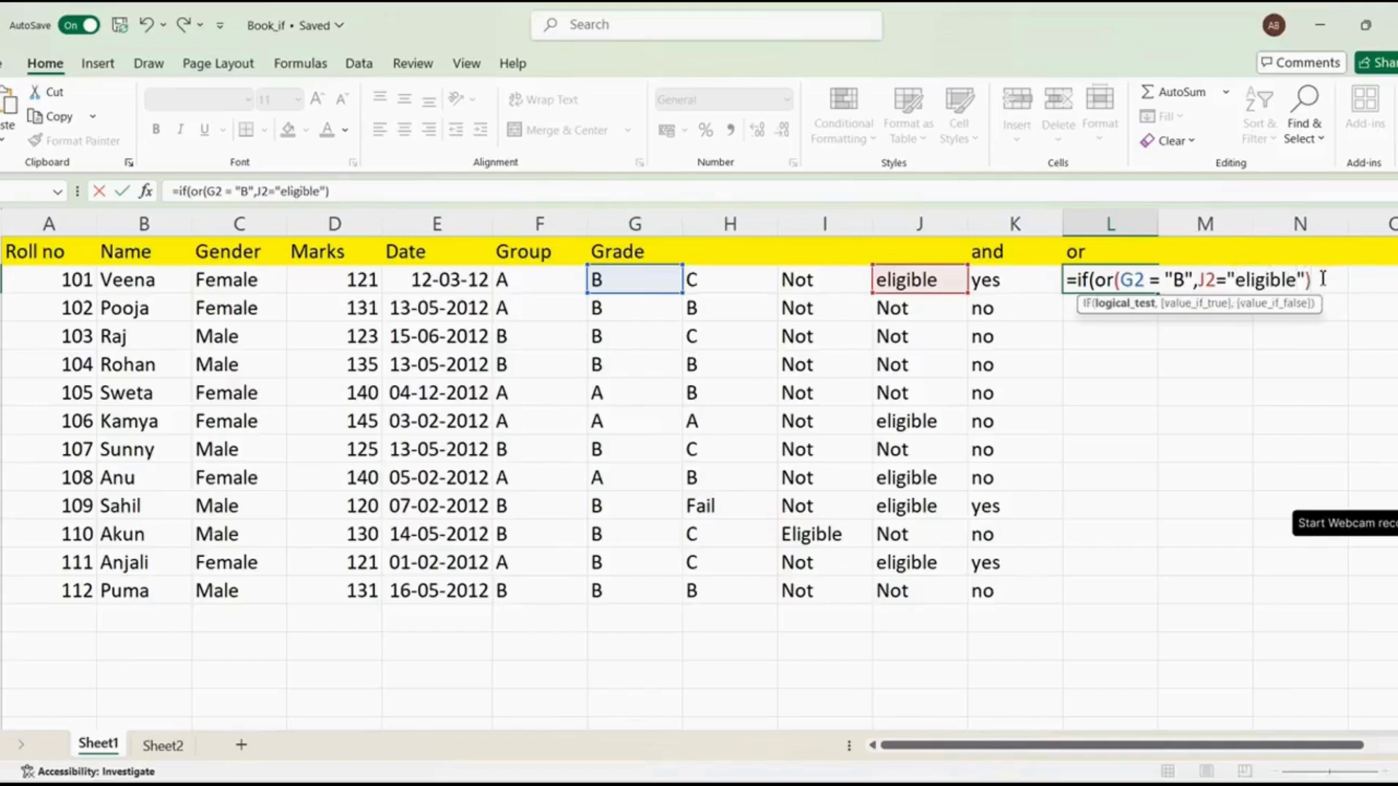
Complete the L2 formula with "yes" as the true value and "no" as the false value, and fill it down to L13
type(",\"\"")
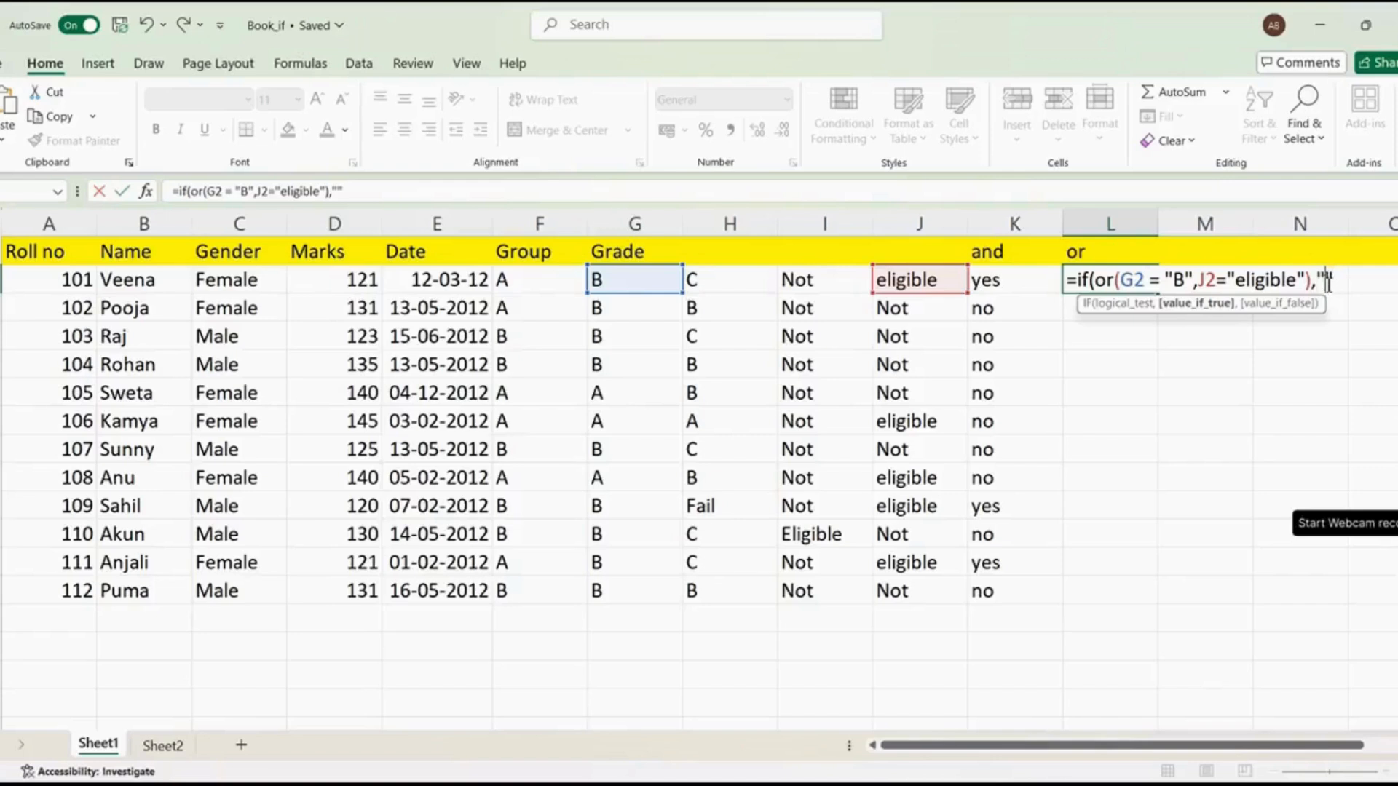
type("yes")
left_click(1378, 286)
type(",")
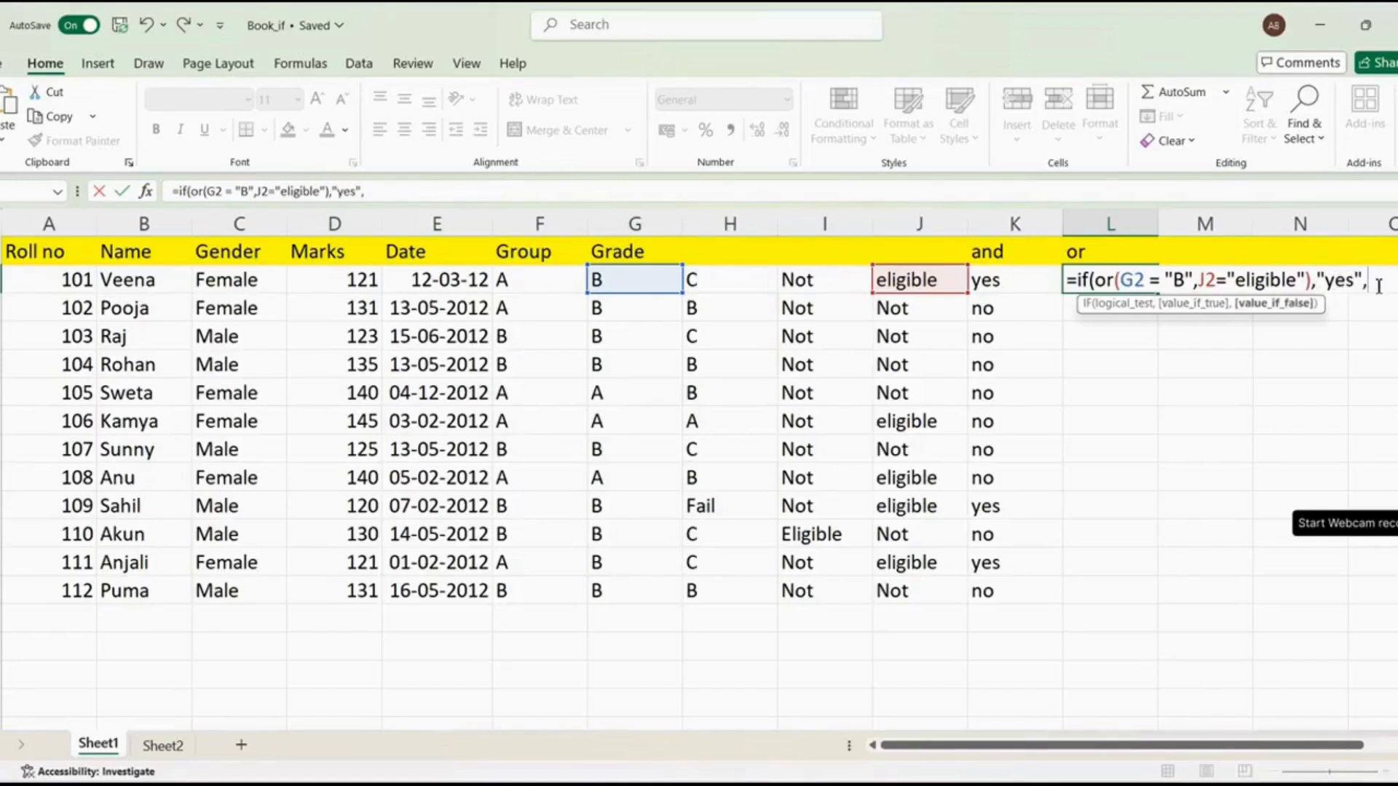
type("\"yes\",\"no\")")
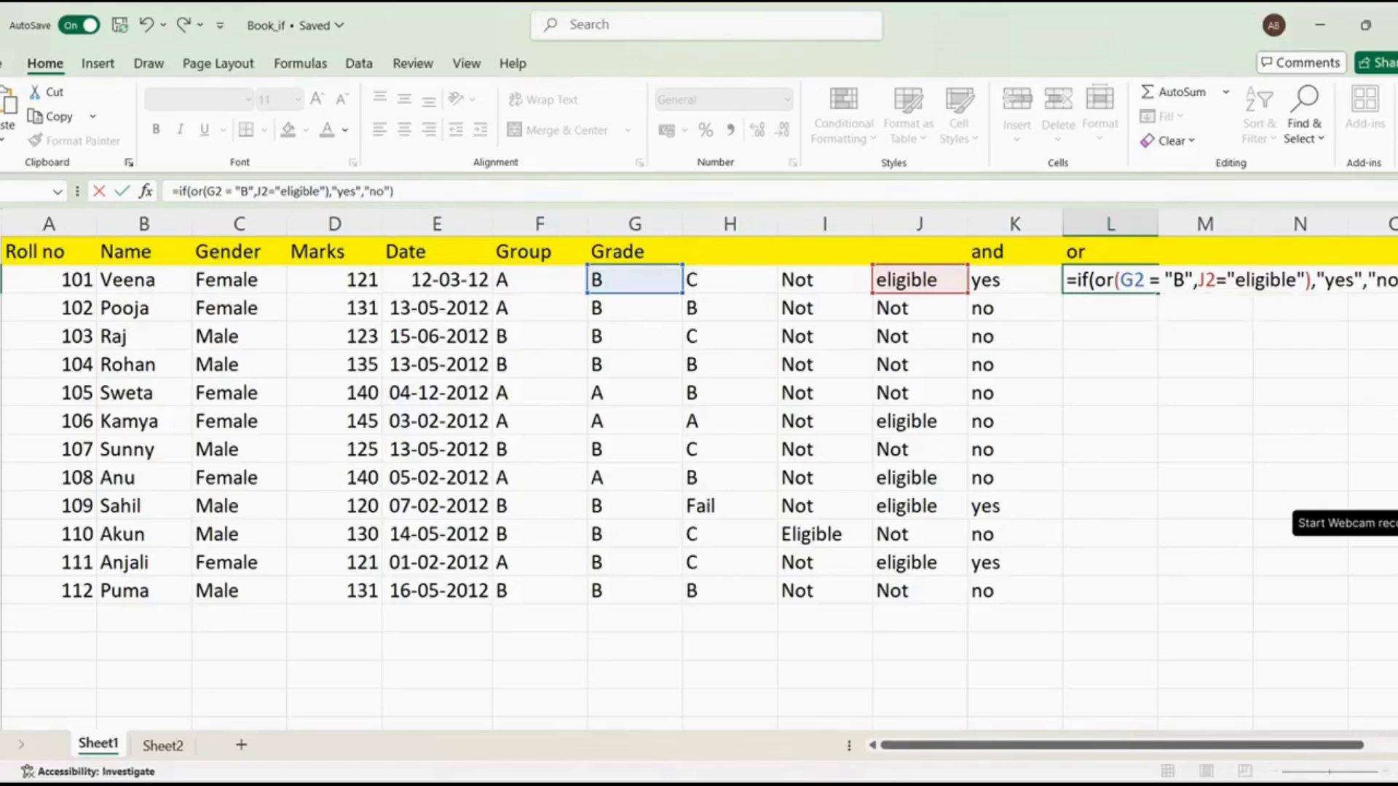
key("Return")
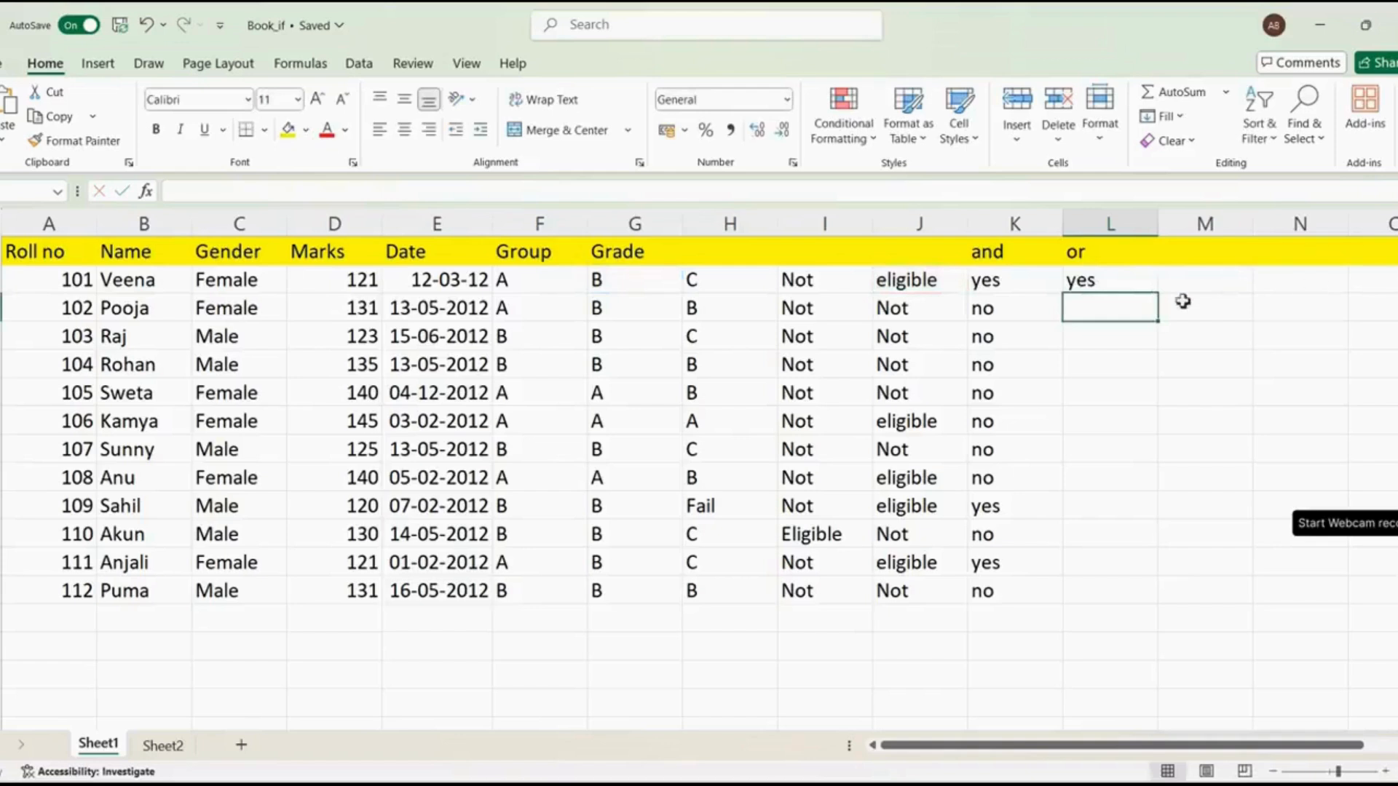
left_click(1141, 283)
left_click_drag(1159, 297, 1120, 593)
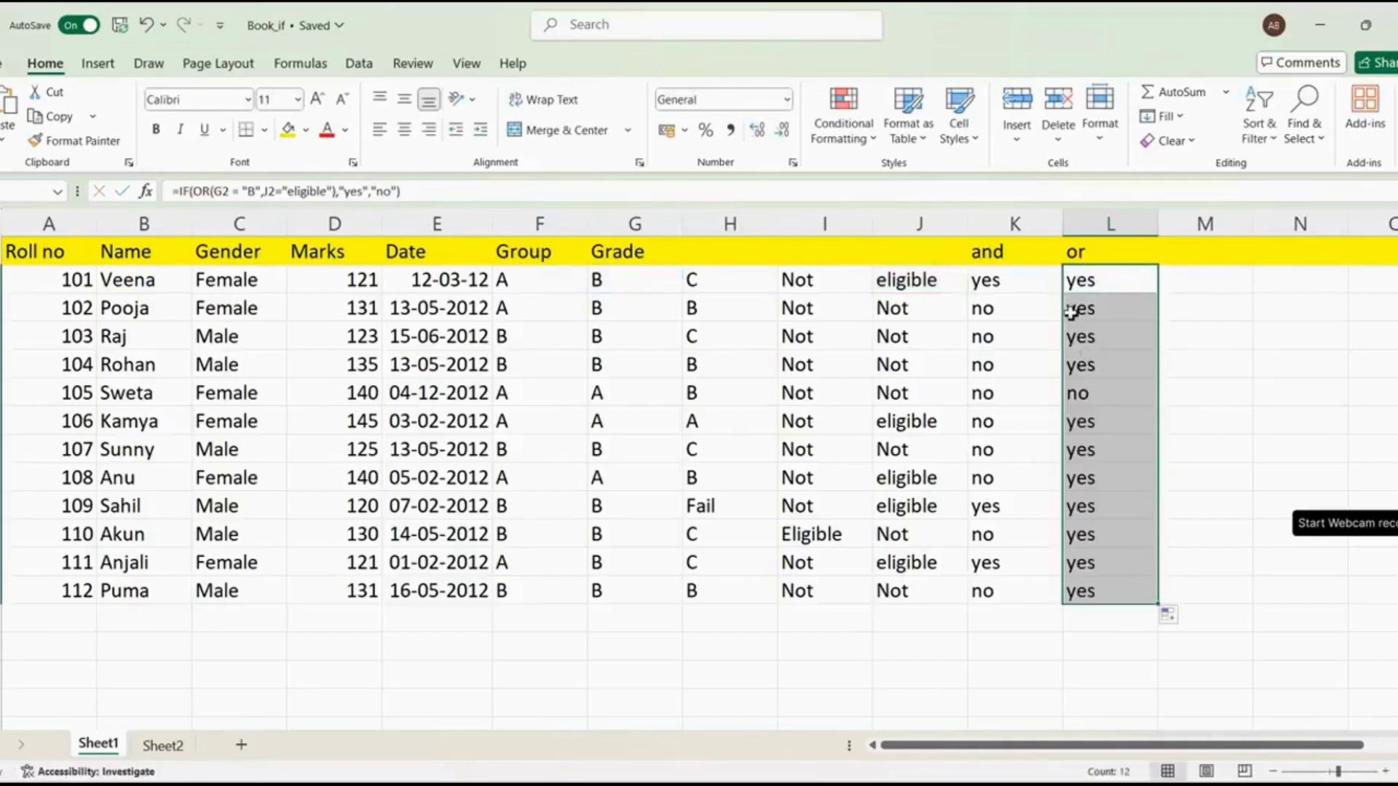